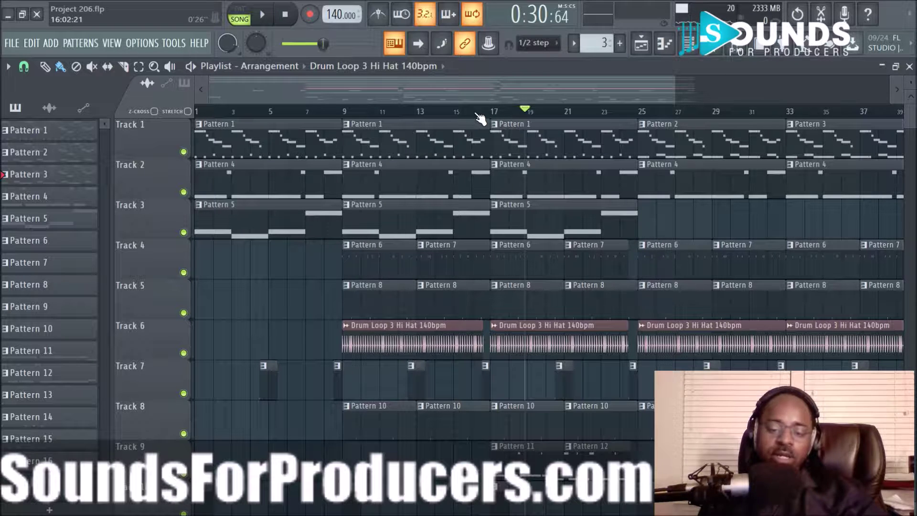
# Inspect the effect chains on the Piano and Low Piano mixer tracks
pyautogui.scroll(-2, 480, 119)
pyautogui.scroll(3, 480, 119)
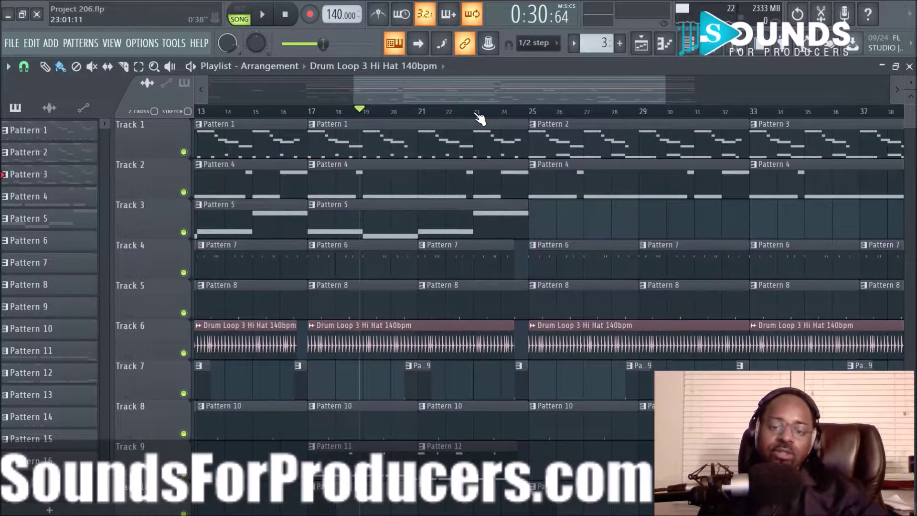
pyautogui.moveTo(472, 84); pyautogui.dragTo(277, 90)
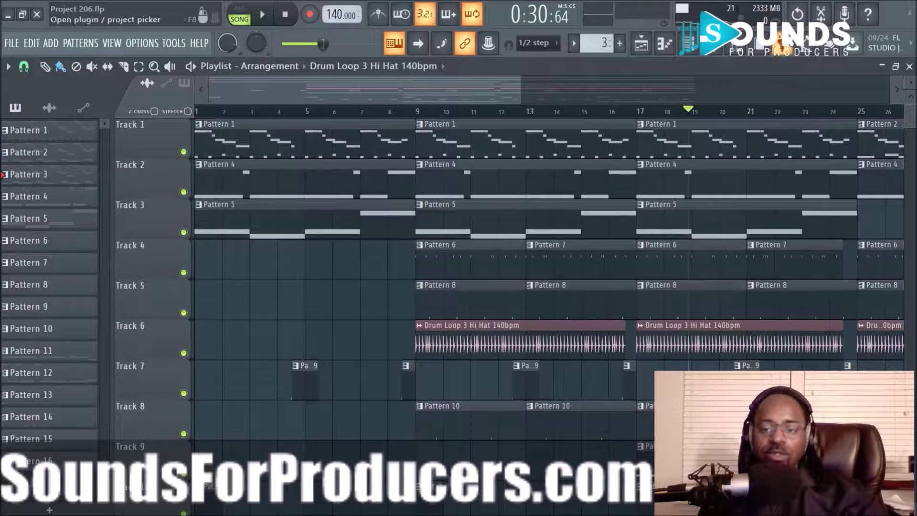
pyautogui.click(724, 50)
pyautogui.click(73, 154)
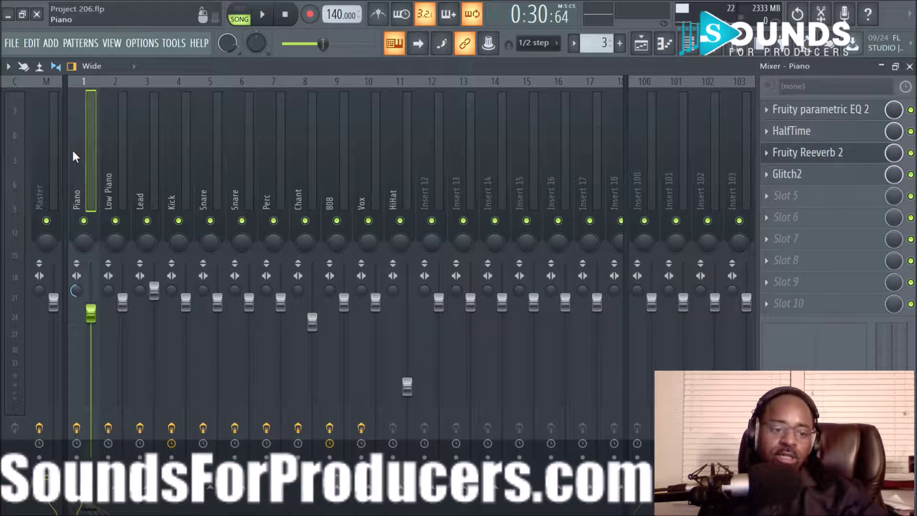
pyautogui.click(110, 159)
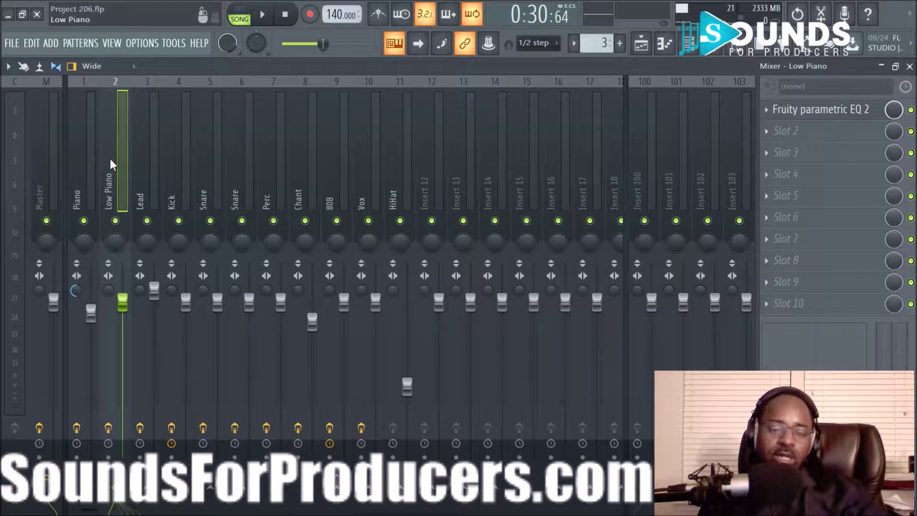
# Examine the song's full arrangement in the playlist, looking over all sections and tracks
pyautogui.click(642, 43)
pyautogui.scroll(-5, 528, 112)
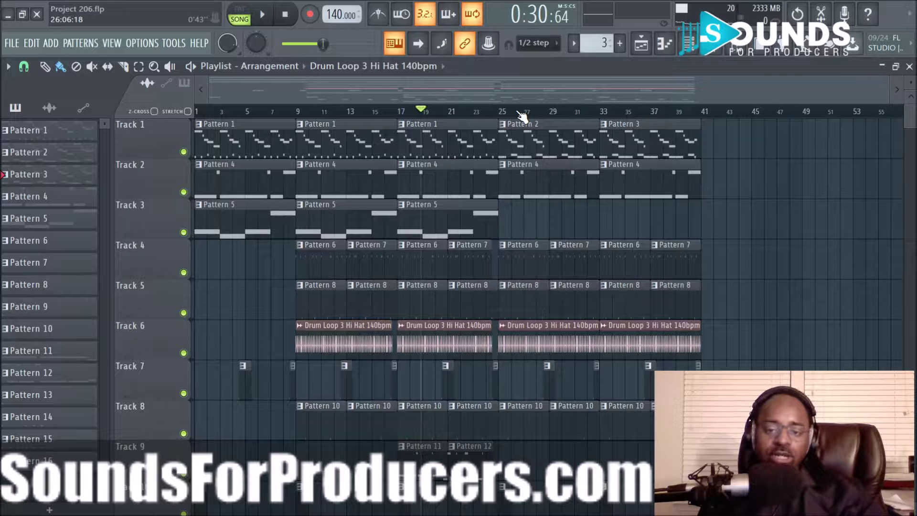
pyautogui.scroll(-7, 737, 211)
pyautogui.scroll(6, 721, 208)
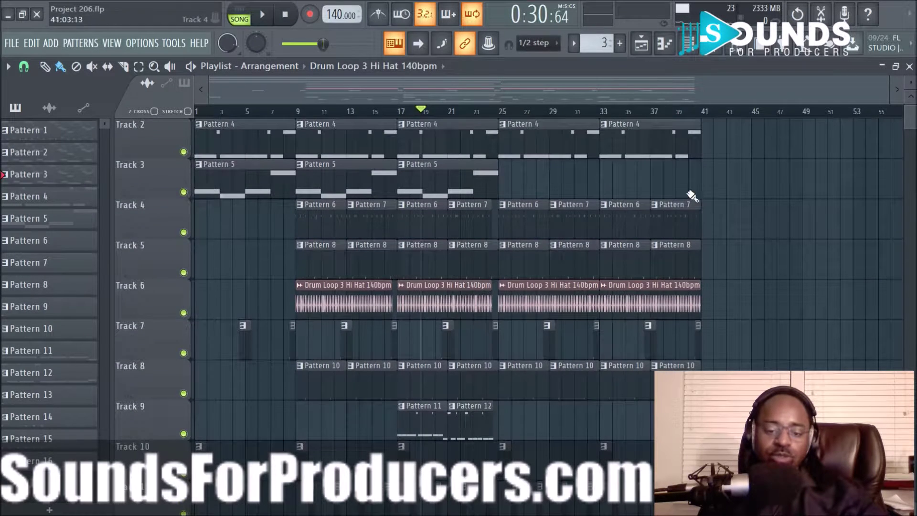
pyautogui.scroll(3, 412, 114)
pyautogui.moveTo(413, 91); pyautogui.dragTo(300, 84)
pyautogui.scroll(-3, 412, 115)
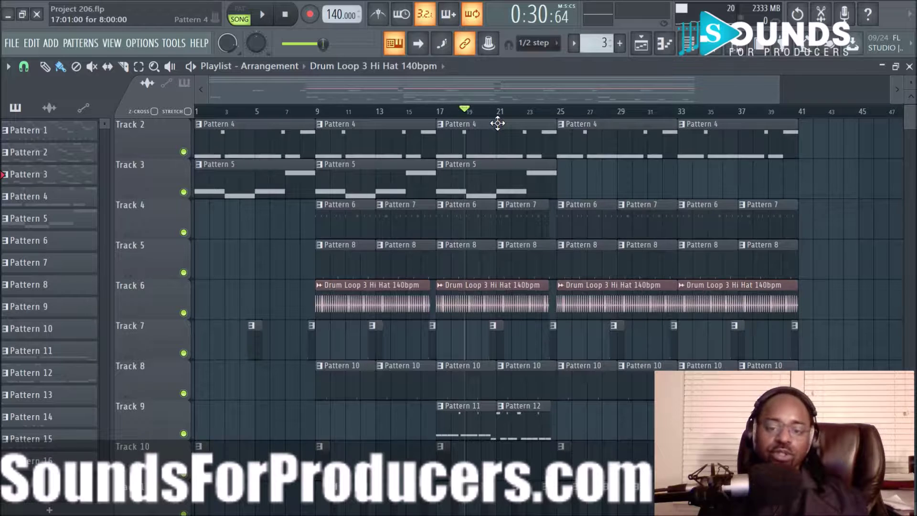
pyautogui.scroll(-2, 501, 112)
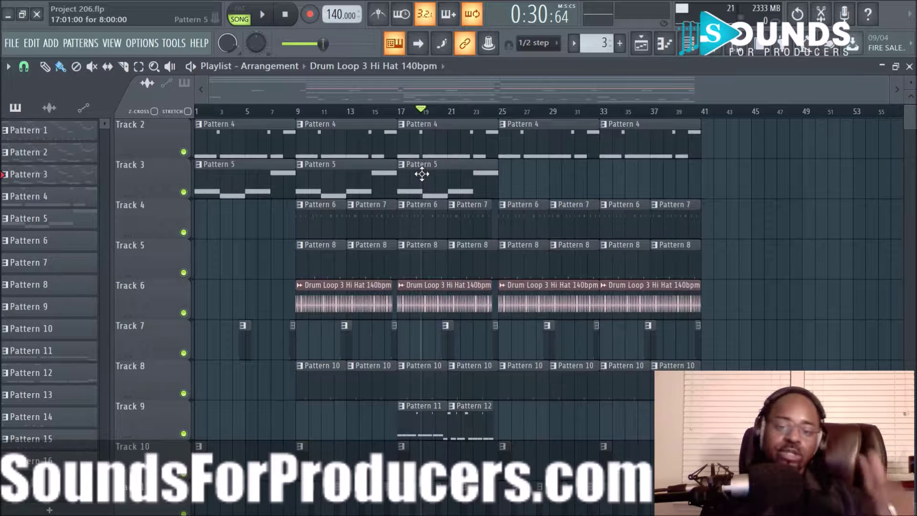
pyautogui.scroll(2, 481, 115)
pyautogui.scroll(-2, 481, 115)
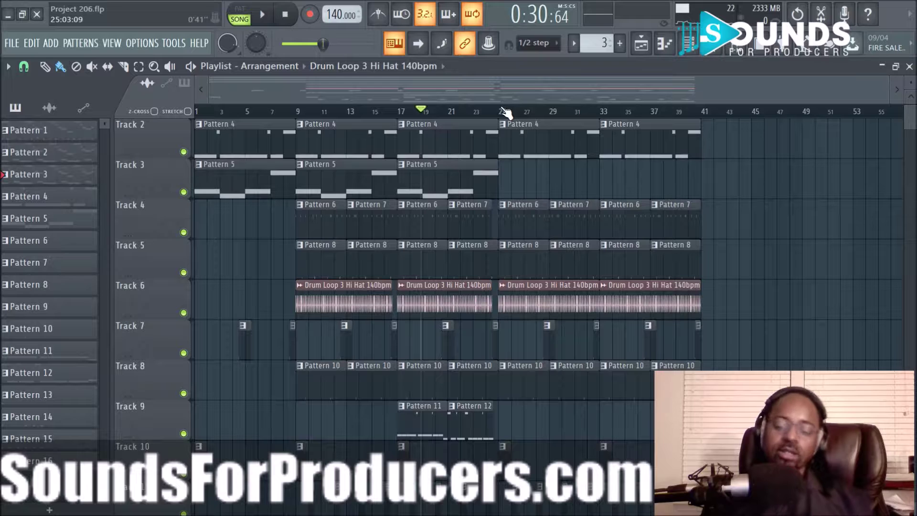
pyautogui.scroll(2, 506, 112)
pyautogui.scroll(3, 297, 96)
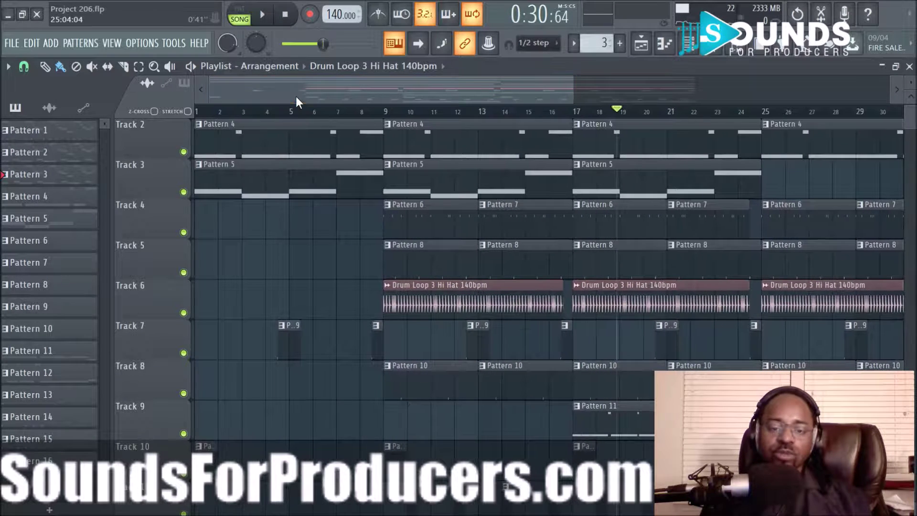
# Play the song from the beginning through the intro into the first drum section, and stop playback
pyautogui.click(391, 114)
pyautogui.click(286, 15)
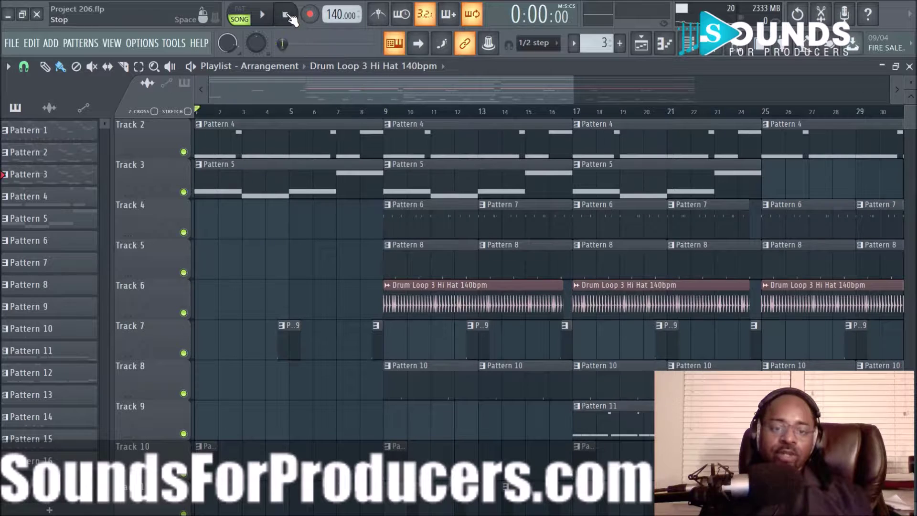
pyautogui.scroll(-2, 429, 113)
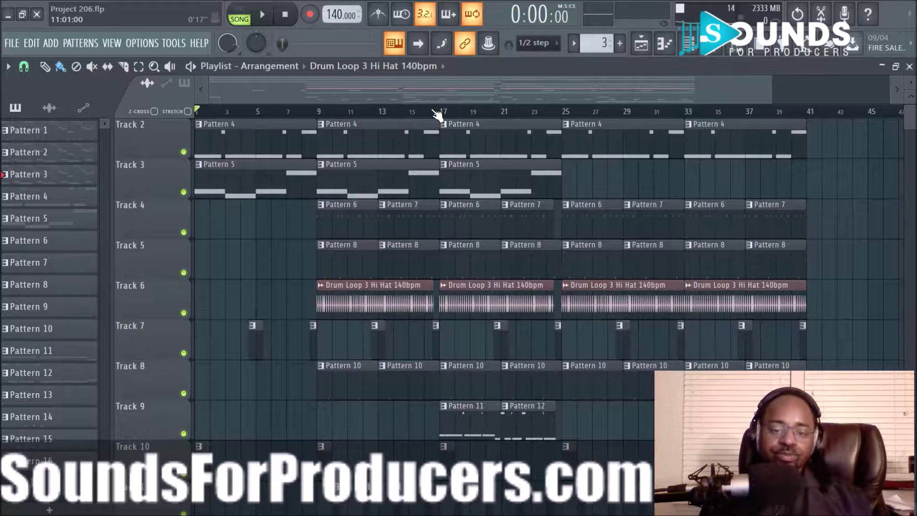
pyautogui.press('space')
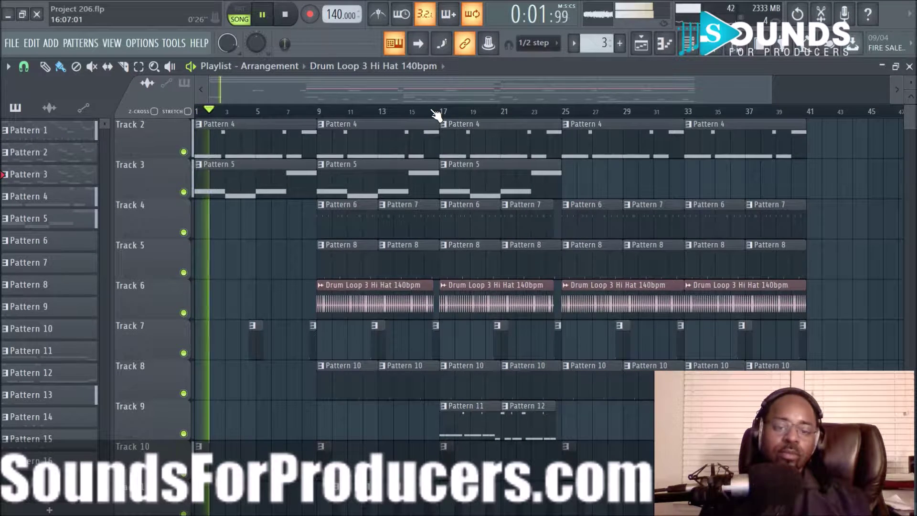
pyautogui.scroll(-1, 436, 115)
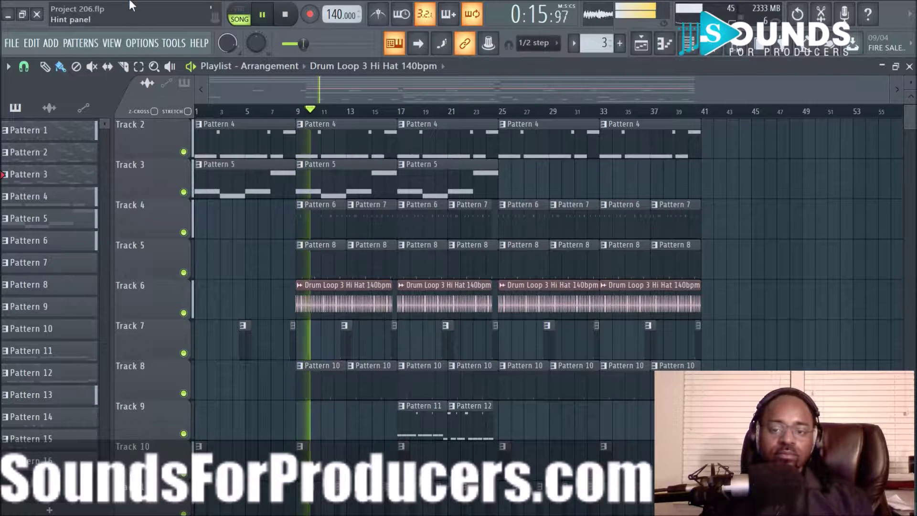
pyautogui.scroll(2, 334, 90)
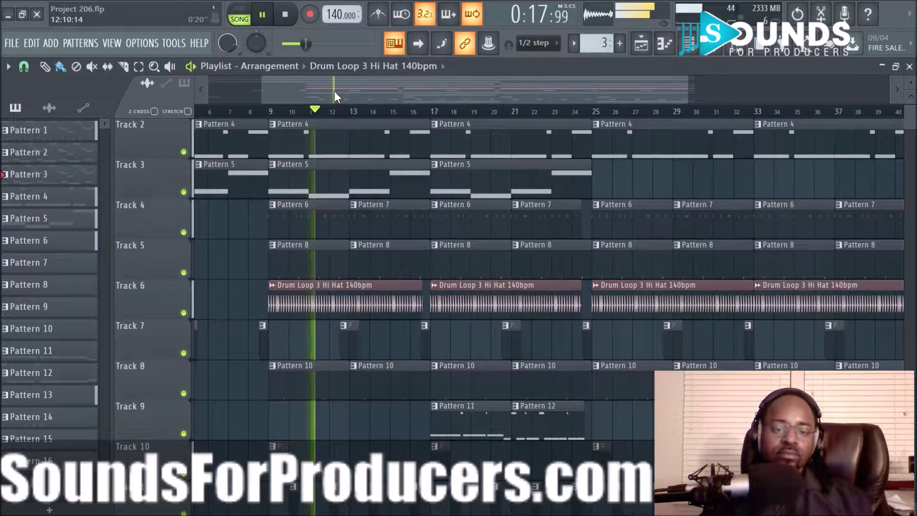
pyautogui.press('space')
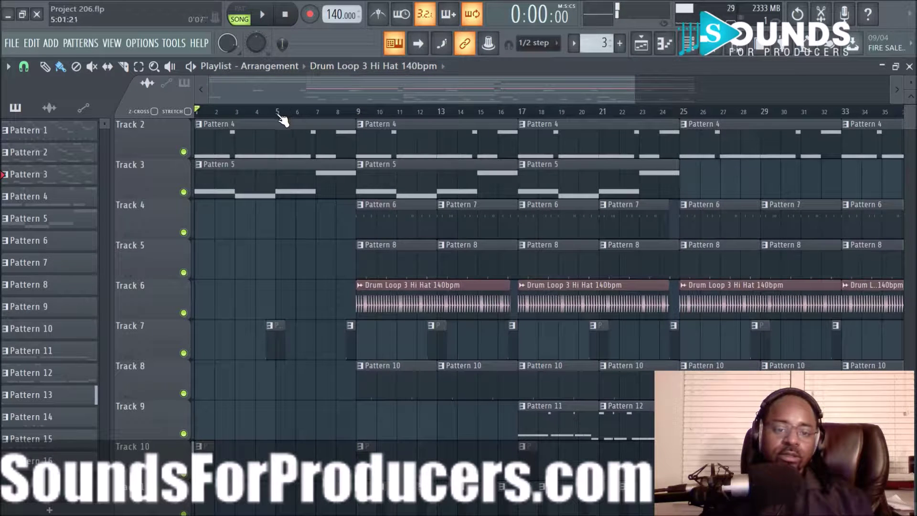
pyautogui.moveTo(277, 117); pyautogui.dragTo(359, 123)
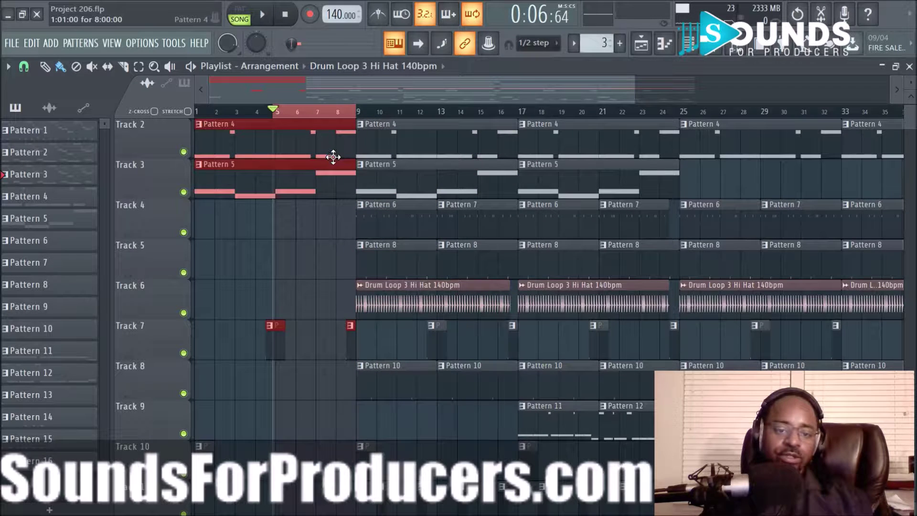
pyautogui.click(281, 115)
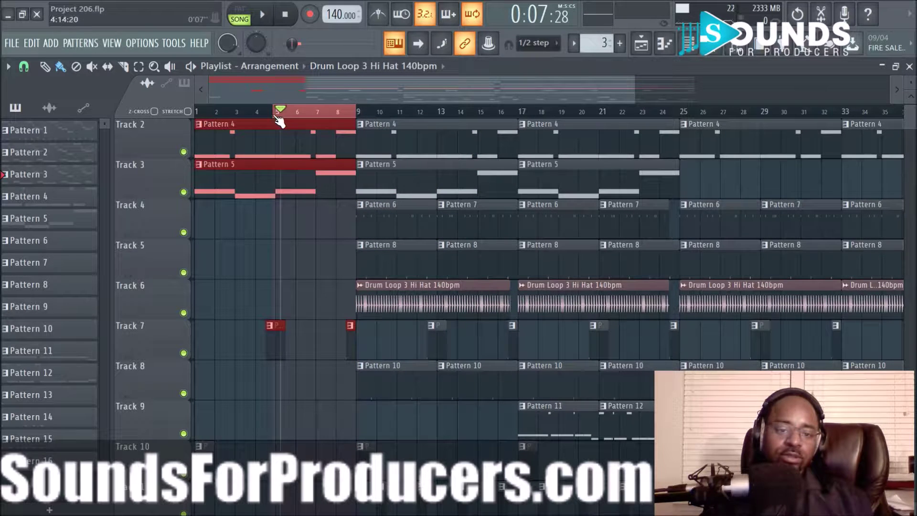
pyautogui.moveTo(275, 114); pyautogui.dragTo(301, 126)
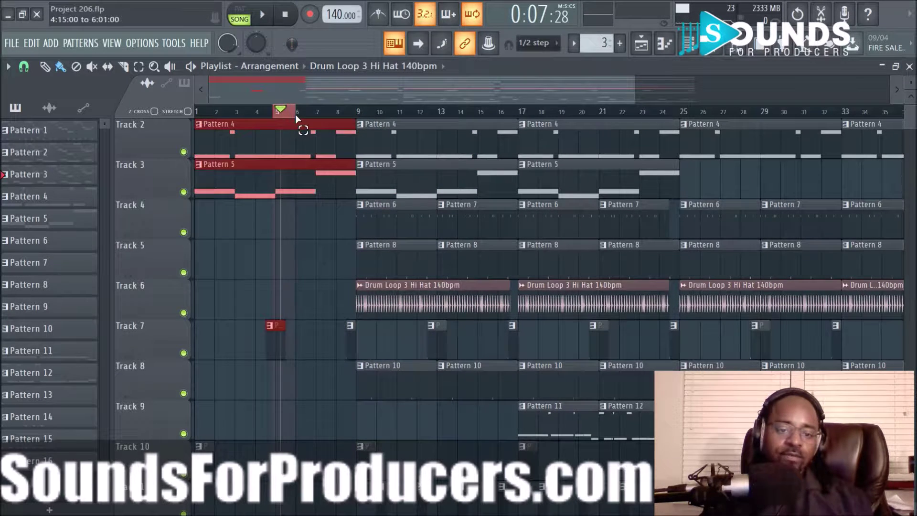
# With a different playlist snap setting, select the time range from bar 5 to bar 9 and place the playhead at its start
pyautogui.click(24, 69)
pyautogui.click(53, 259)
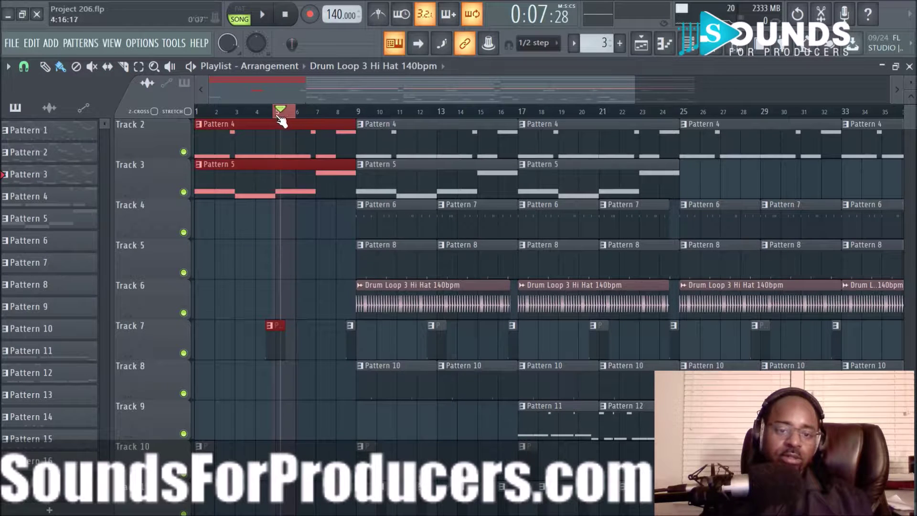
pyautogui.moveTo(278, 114); pyautogui.dragTo(353, 117)
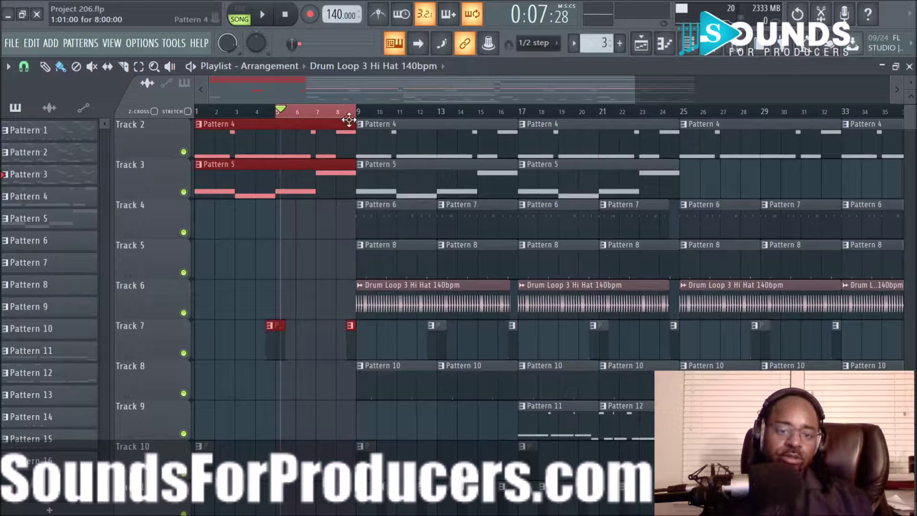
pyautogui.scroll(-5, 320, 141)
pyautogui.click(277, 116)
# Open ShaperBox2 on the Master mixer track and add the Filter shaper
pyautogui.click(710, 49)
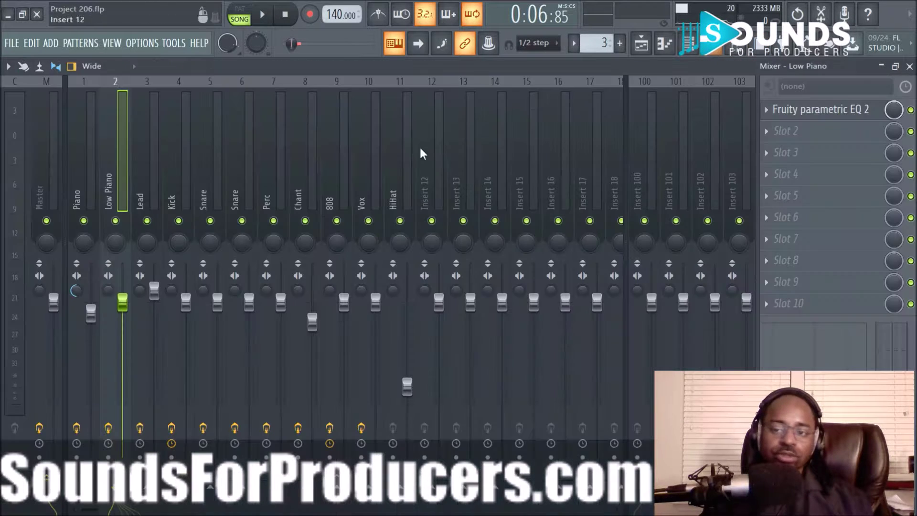
pyautogui.click(46, 186)
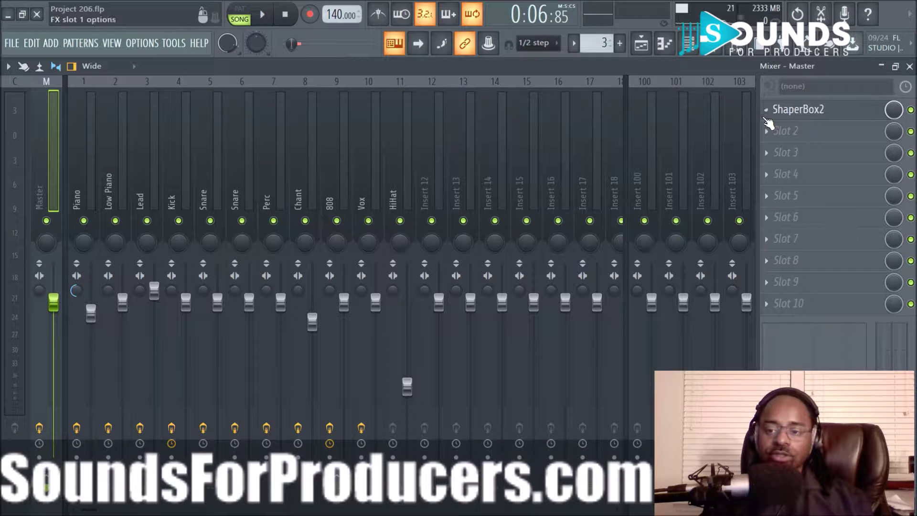
pyautogui.click(804, 115)
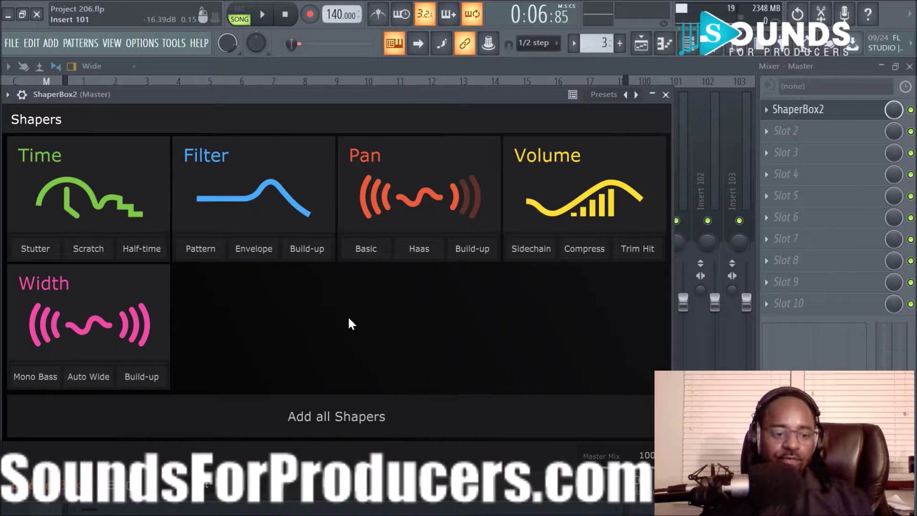
pyautogui.click(284, 201)
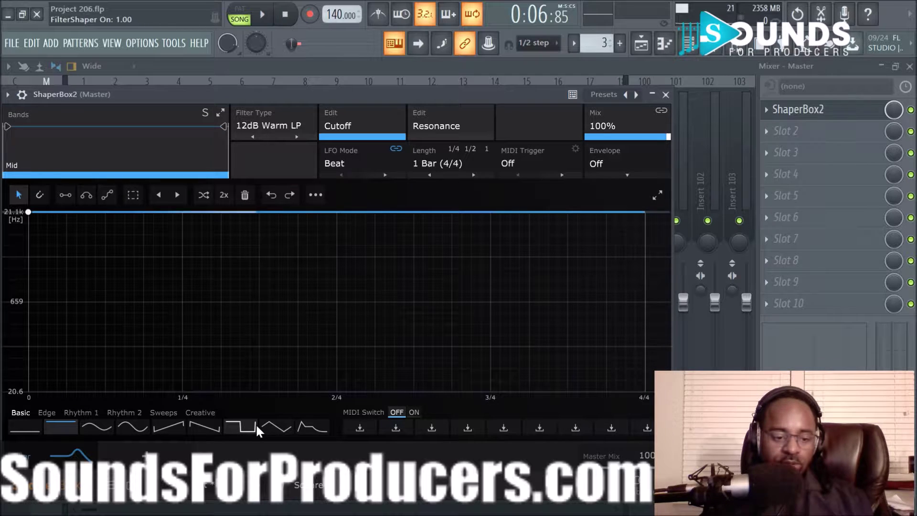
# Apply the basic rising ramp shape to the filter cutoff and briefly audition it on the selected section
pyautogui.click(194, 429)
pyautogui.click(161, 429)
pyautogui.press('space')
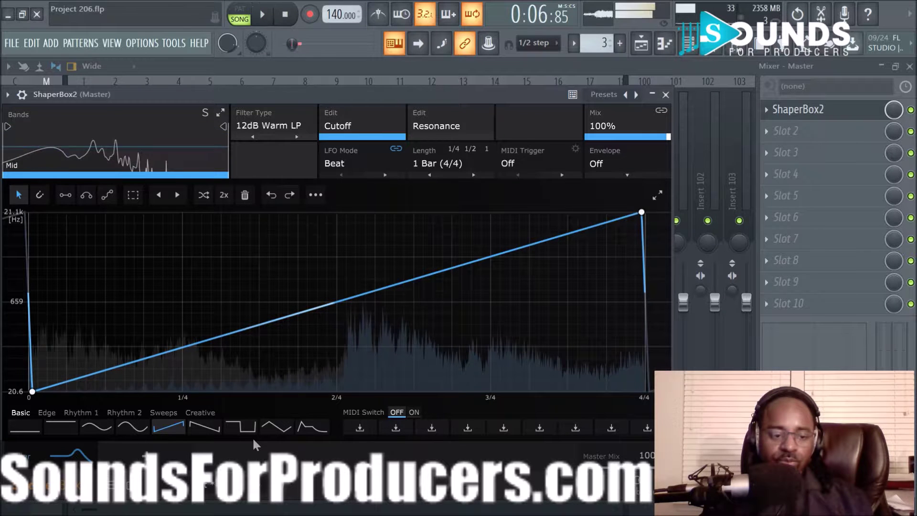
pyautogui.press('space')
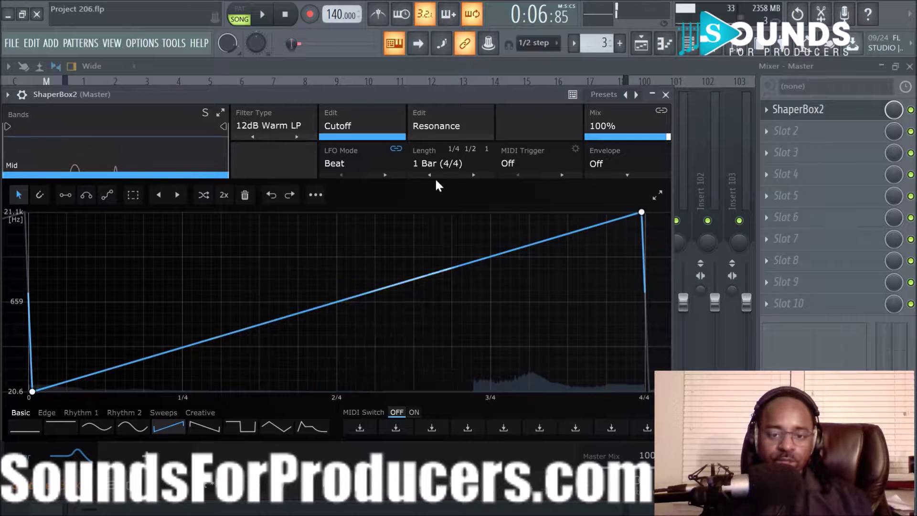
# Set the filter's LFO length to 2 Bars (8/4) and audition the selected section while viewing the playlist
pyautogui.click(487, 164)
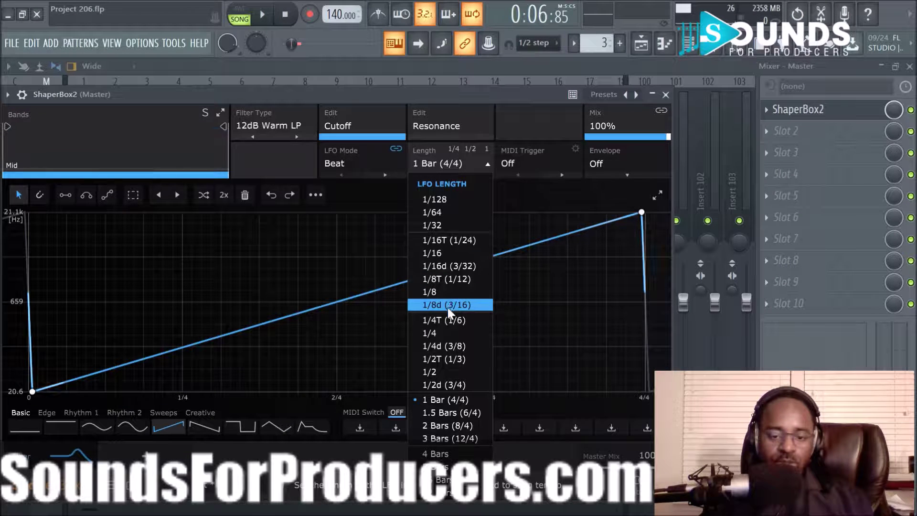
pyautogui.click(452, 425)
pyautogui.press('space')
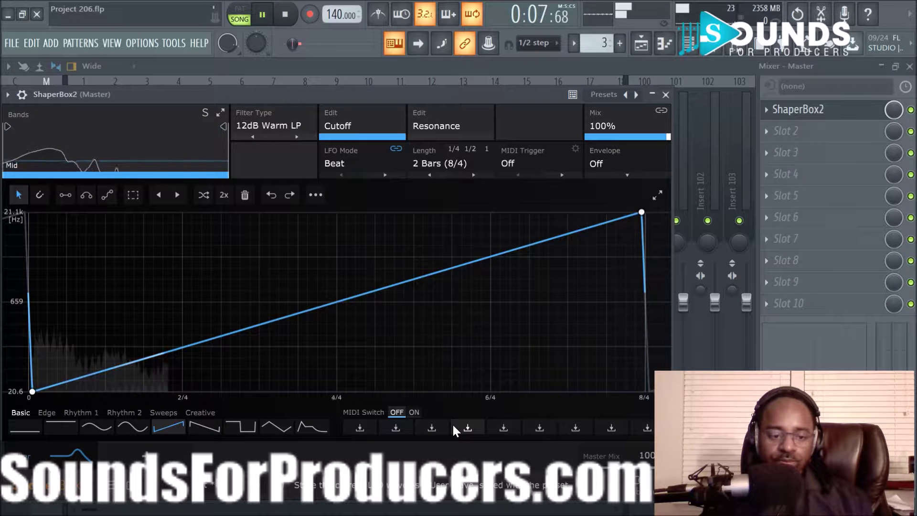
pyautogui.click(642, 47)
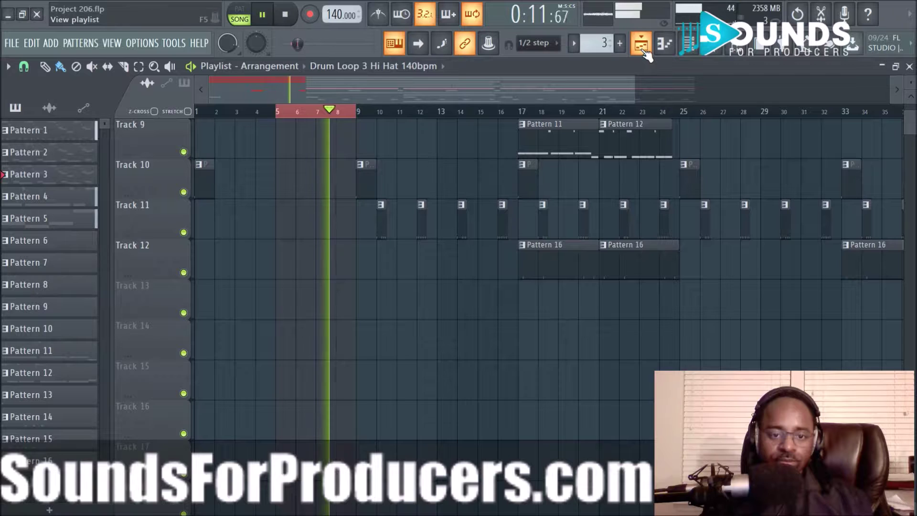
pyautogui.press('space')
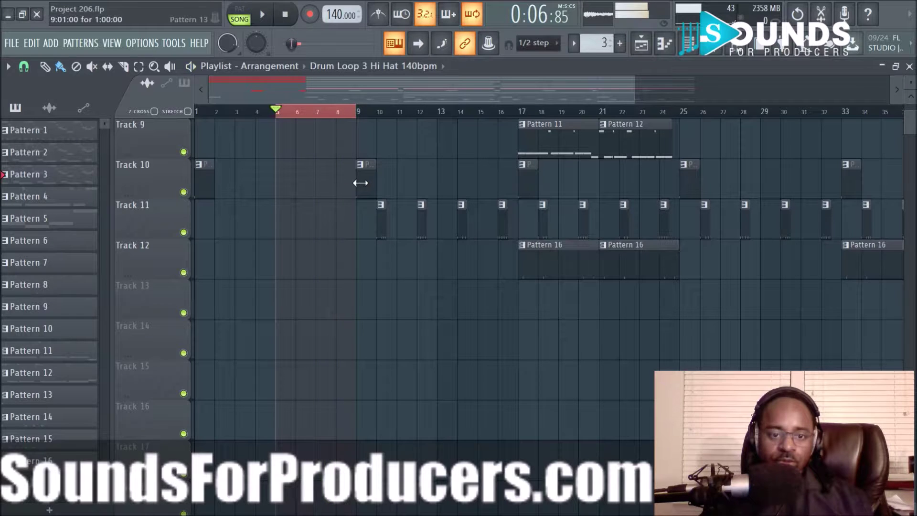
# Set the LFO length of the Master's ShaperBox2 filter to 4 Bars and play the selected section
pyautogui.click(688, 44)
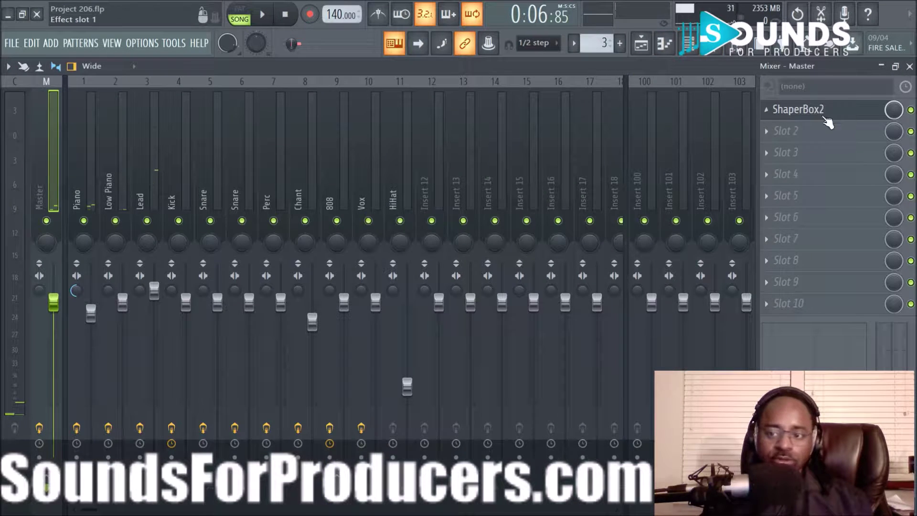
pyautogui.click(803, 114)
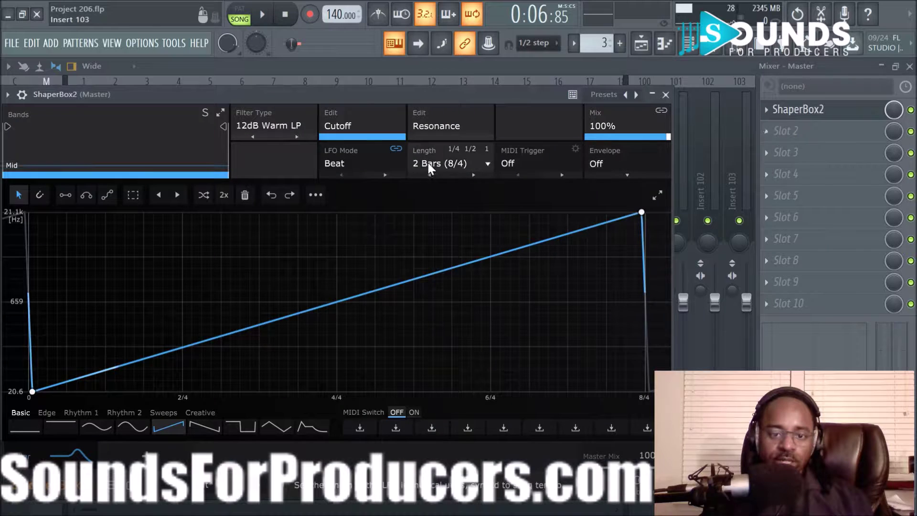
pyautogui.click(486, 163)
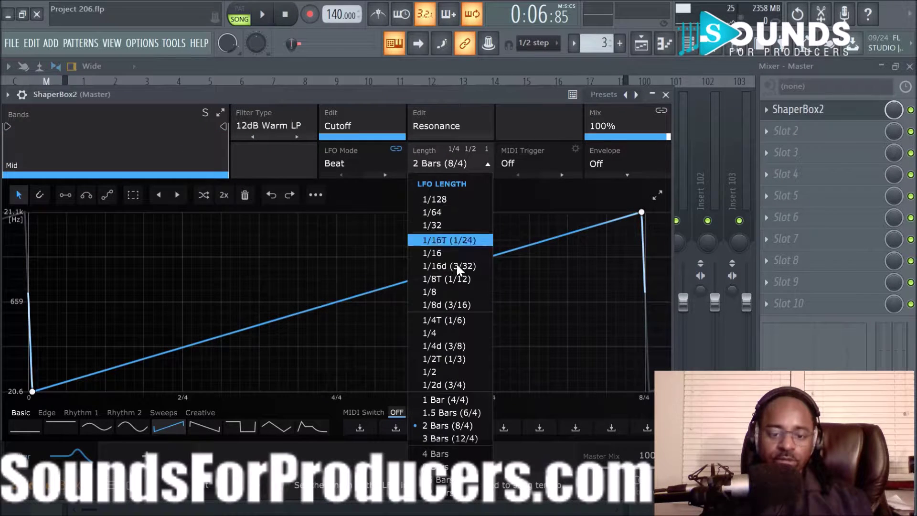
pyautogui.click(436, 454)
pyautogui.press('space')
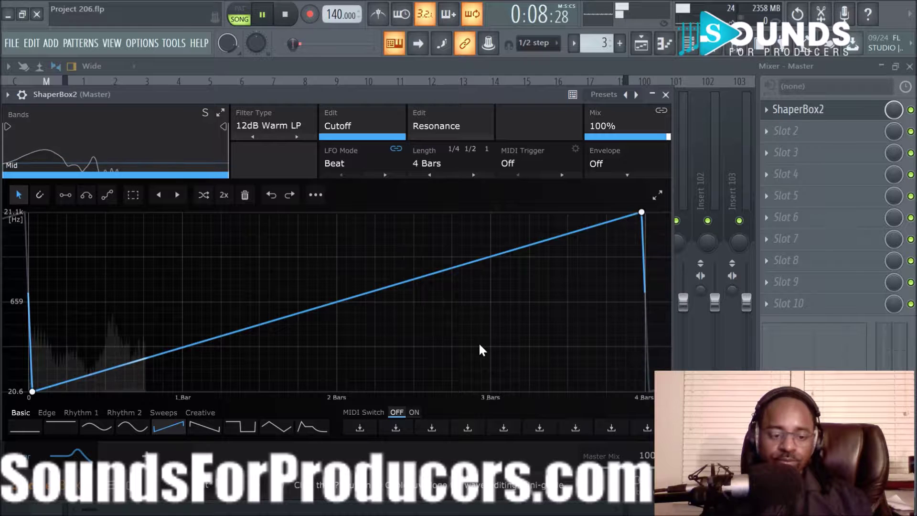
# Stop playback and create an automation clip for ShaperBox2's mix level on the Master, spanning the selected playlist bars
pyautogui.click(641, 45)
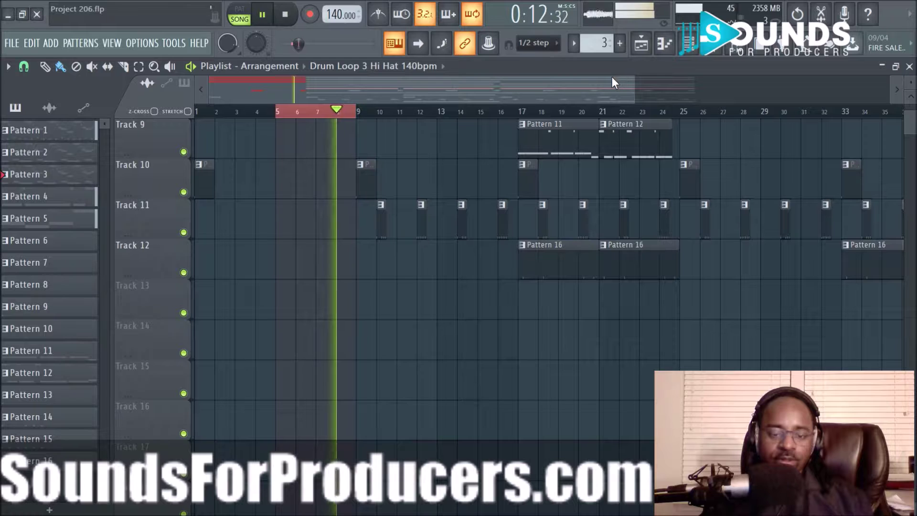
pyautogui.press('space')
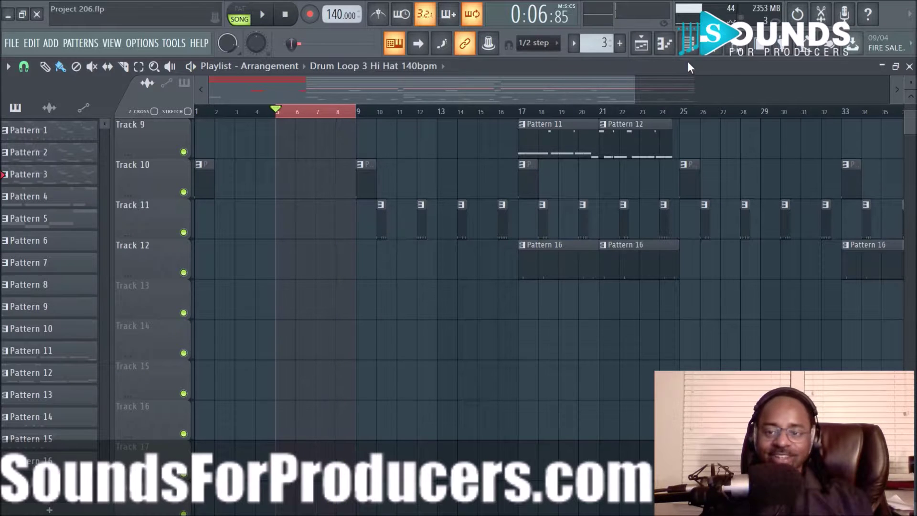
pyautogui.click(714, 55)
pyautogui.rightClick(895, 112)
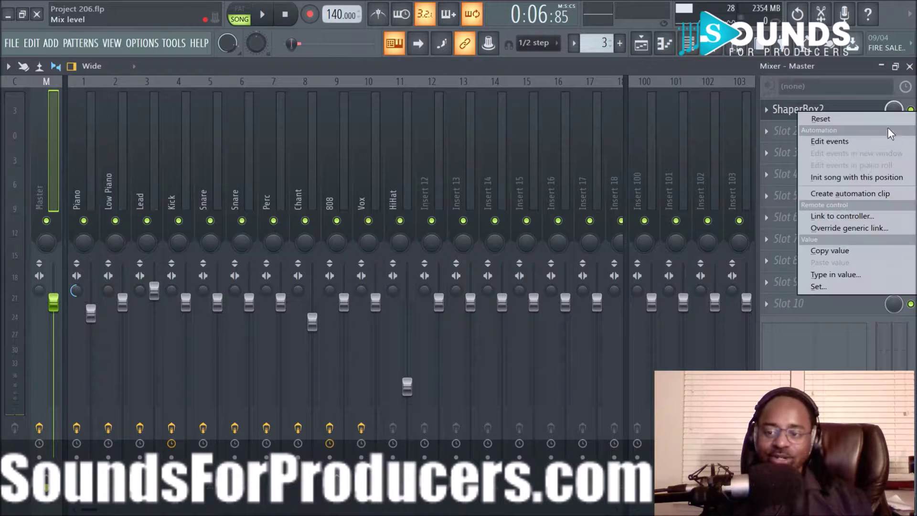
pyautogui.click(854, 194)
pyautogui.click(641, 43)
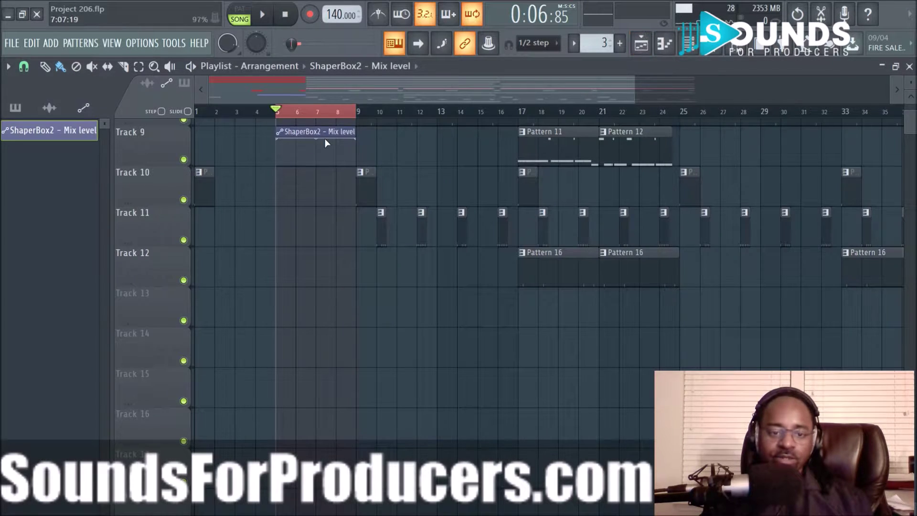
pyautogui.scroll(3, 368, 124)
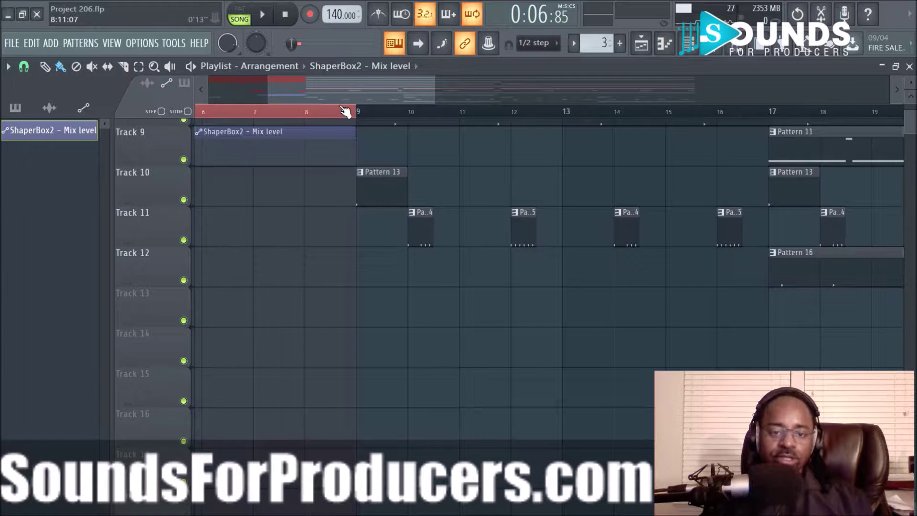
pyautogui.moveTo(344, 88); pyautogui.dragTo(317, 89)
pyautogui.scroll(5, 381, 365)
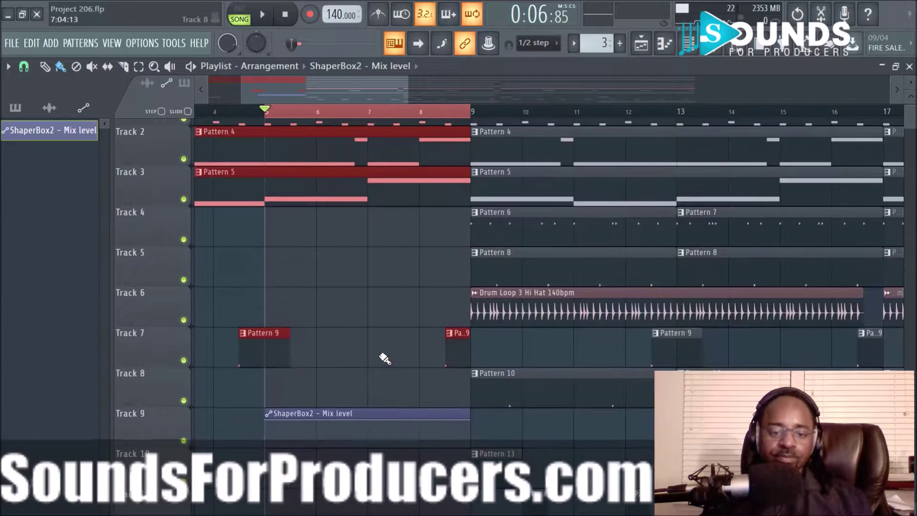
# Initialize the song with the current mix level of ShaperBox2 on the Master track and return to the playlist
pyautogui.click(718, 54)
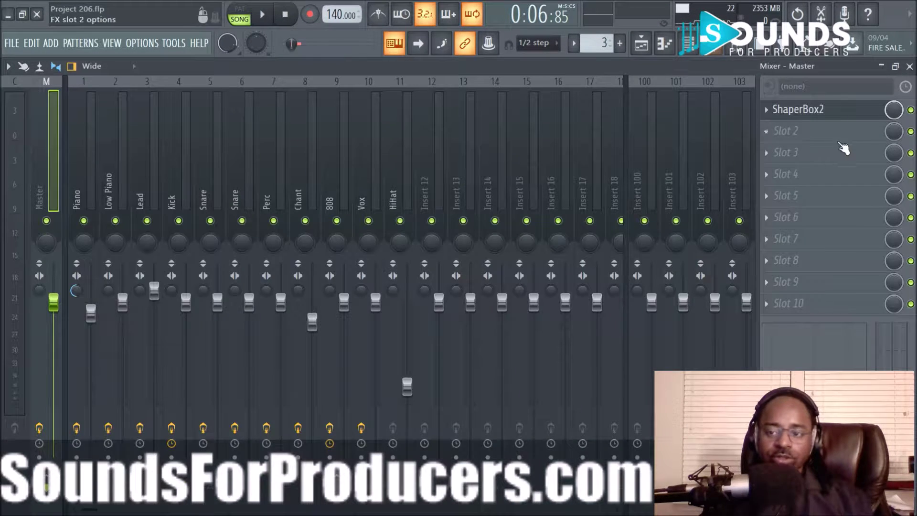
pyautogui.rightClick(894, 111)
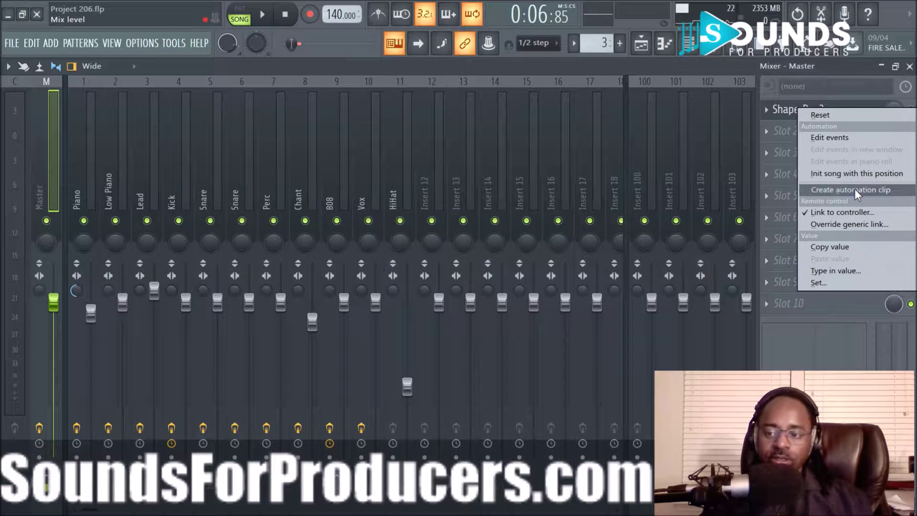
pyautogui.click(855, 174)
pyautogui.click(639, 51)
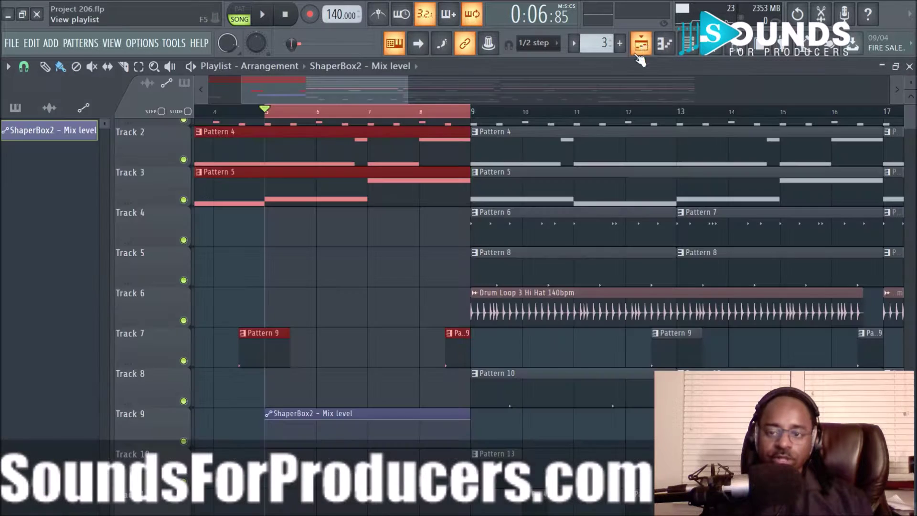
# Clear the playlist's time selection and play the song from the start
pyautogui.rightClick(361, 114)
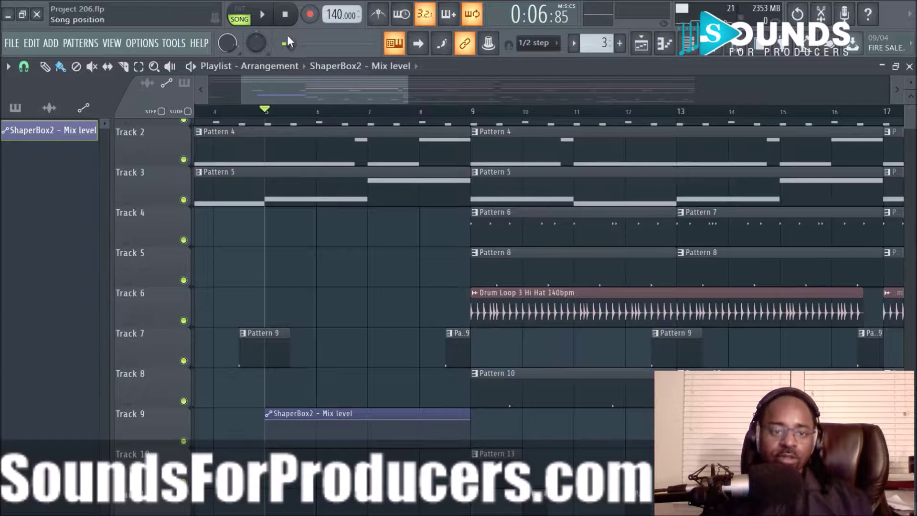
pyautogui.scroll(-5, 328, 102)
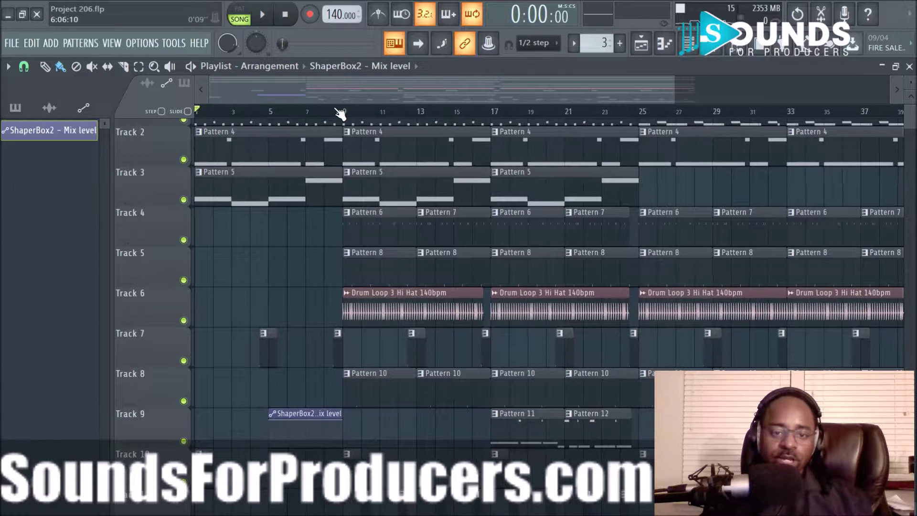
pyautogui.press('space')
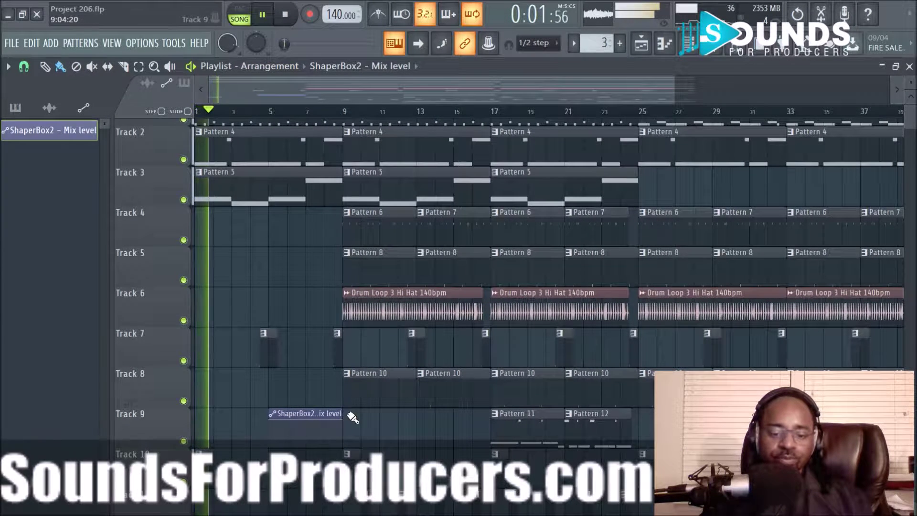
# Extend the ShaperBox2 Mix level automation clip to bar 10, drop its level to zero at bar 9, and audition the transition
pyautogui.moveTo(343, 415); pyautogui.dragTo(368, 415)
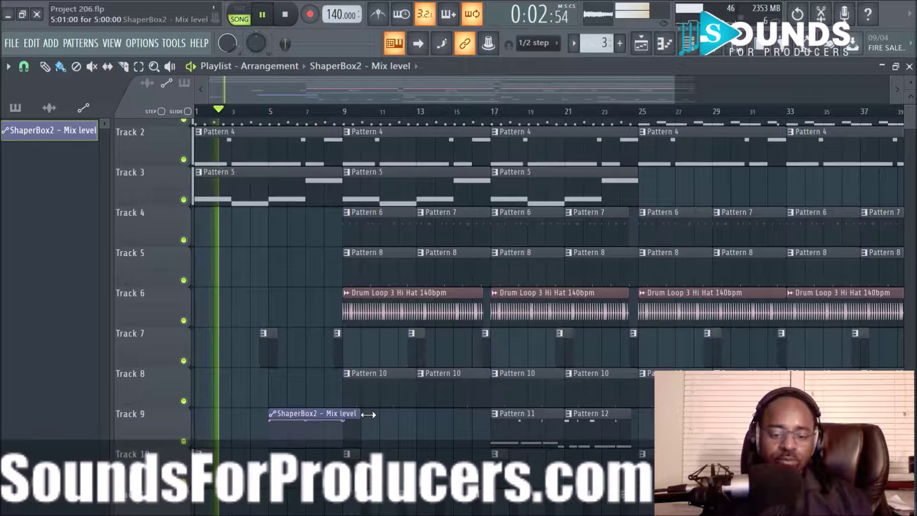
pyautogui.rightClick(343, 445)
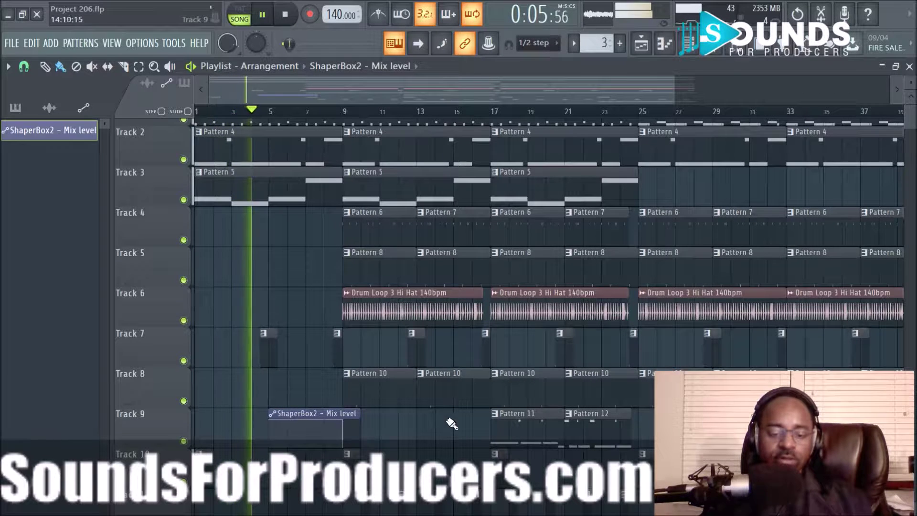
pyautogui.scroll(-3, 396, 115)
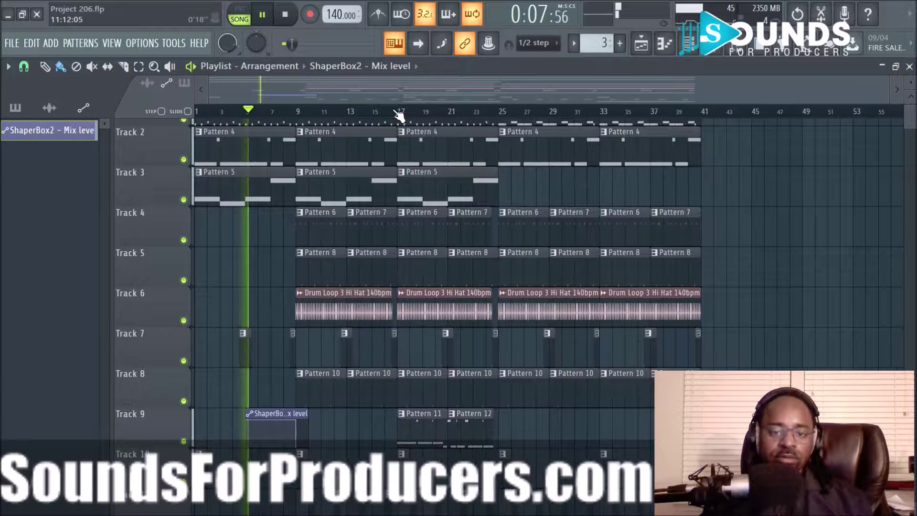
pyautogui.scroll(2, 398, 114)
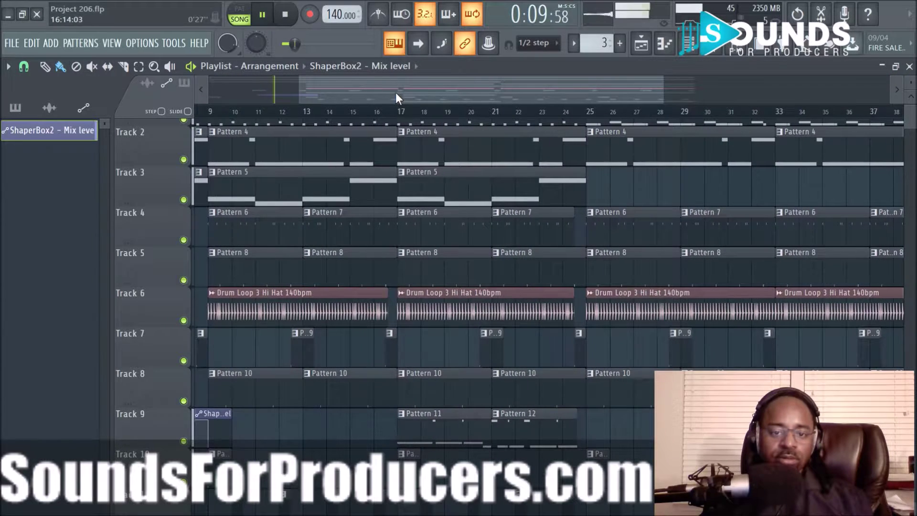
pyautogui.moveTo(396, 92); pyautogui.dragTo(266, 92)
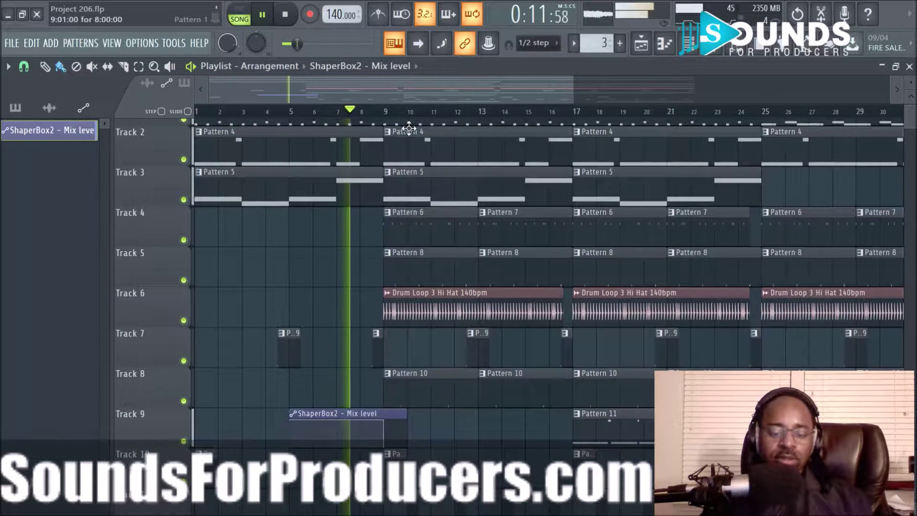
pyautogui.press('space')
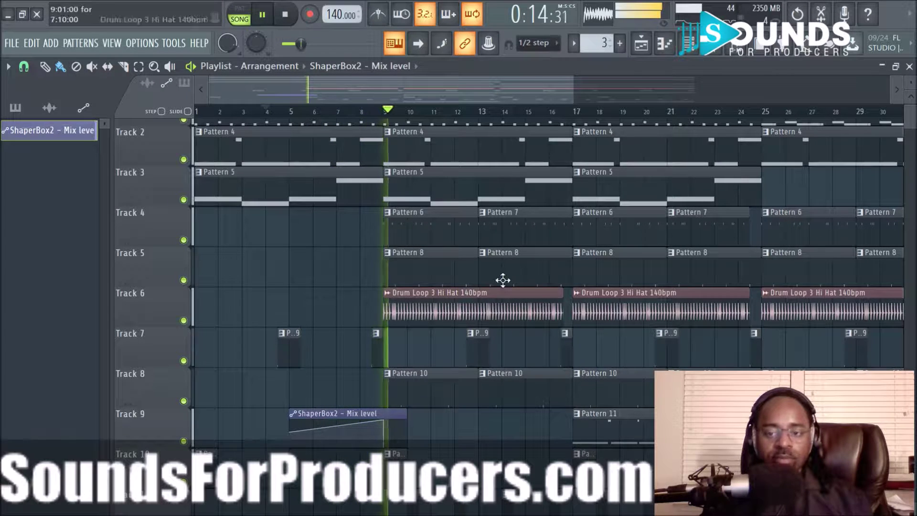
pyautogui.press('space')
# Reopen ShaperBox2 on the Master, add the Volume shaper, and show its Rhythm 1 shapes
pyautogui.click(689, 43)
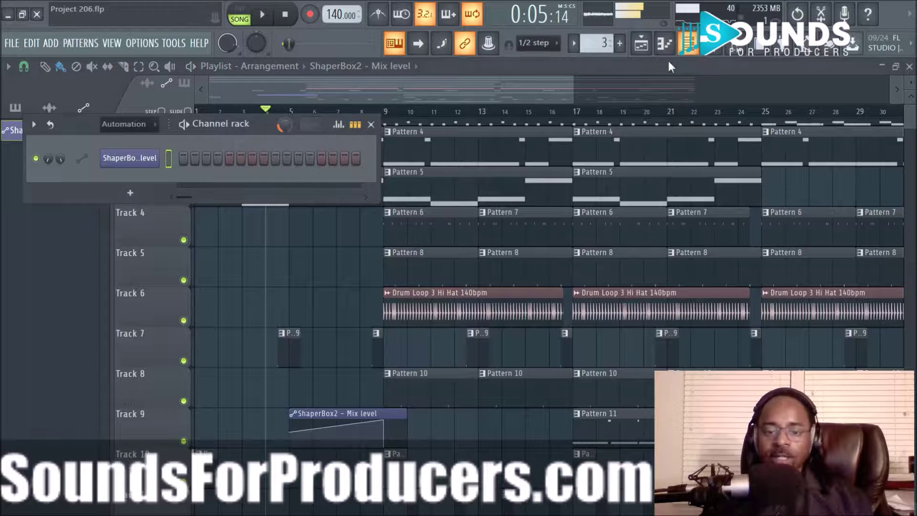
pyautogui.click(716, 48)
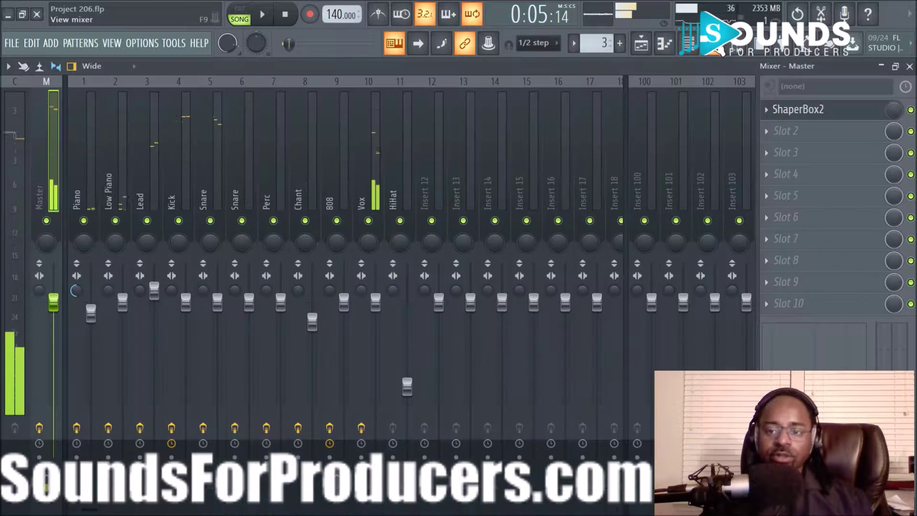
pyautogui.click(803, 111)
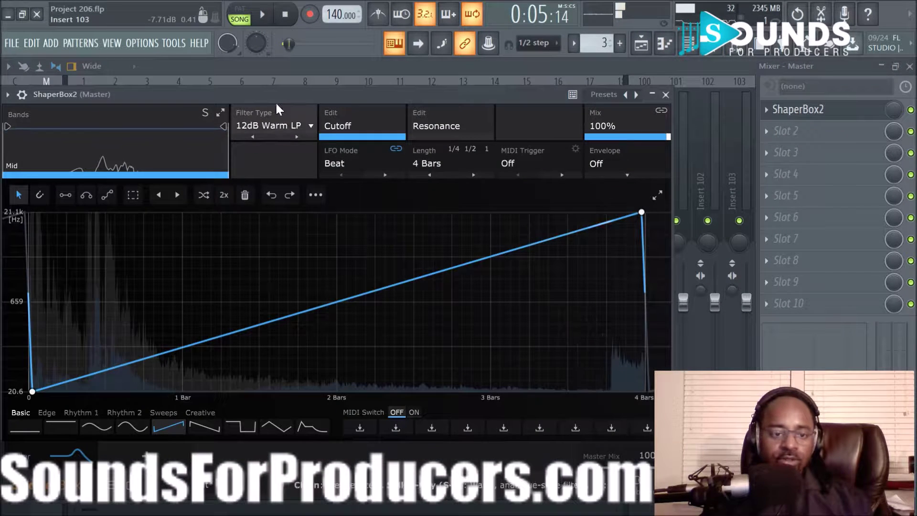
pyautogui.moveTo(302, 94); pyautogui.dragTo(406, 95)
pyautogui.click(264, 460)
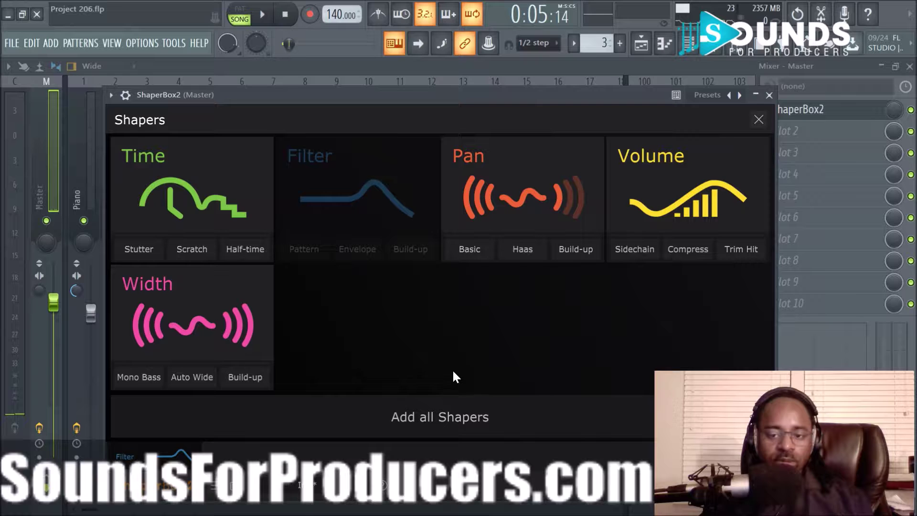
pyautogui.click(626, 196)
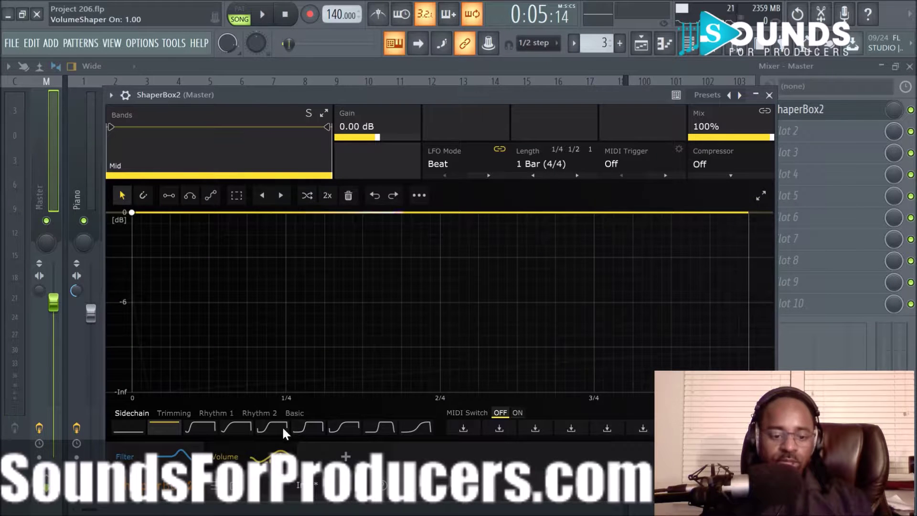
pyautogui.click(260, 414)
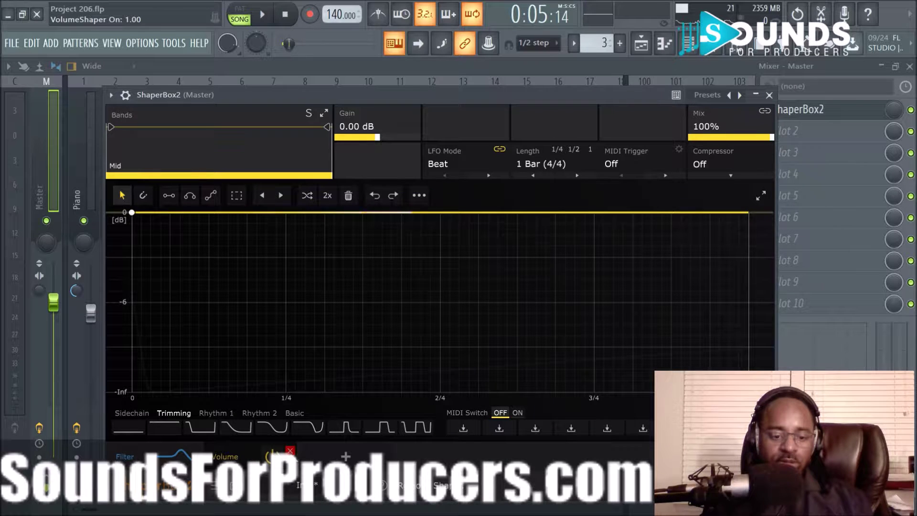
pyautogui.click(226, 413)
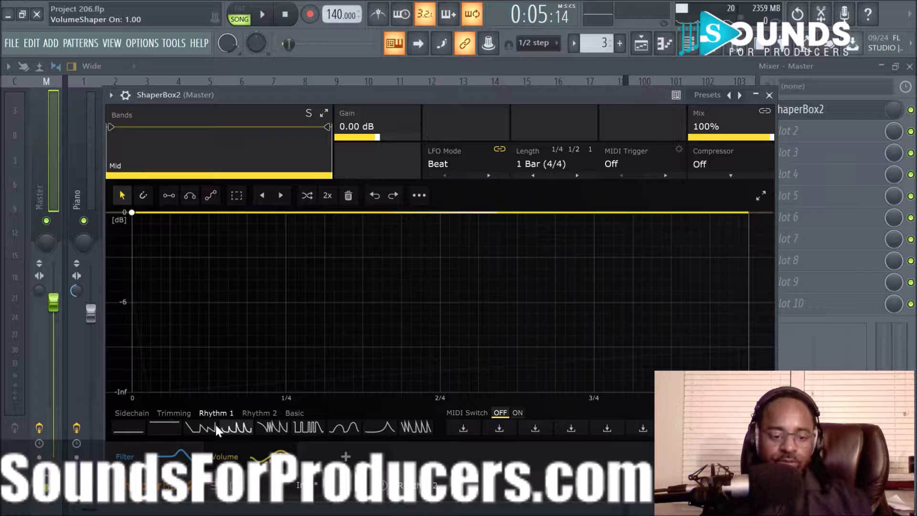
# Try the Rhythm 1 volume shape with three straight descending ramps and audition it in the song
pyautogui.click(209, 423)
pyautogui.press('space')
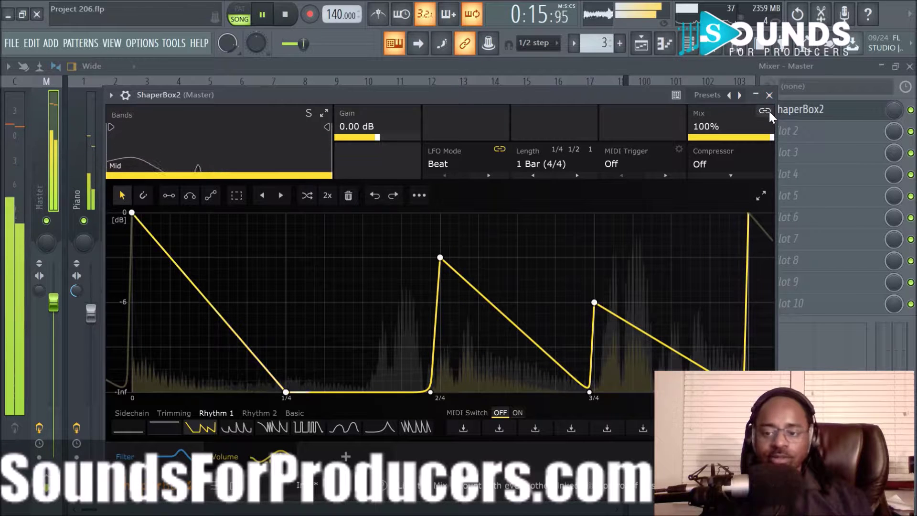
pyautogui.press('space')
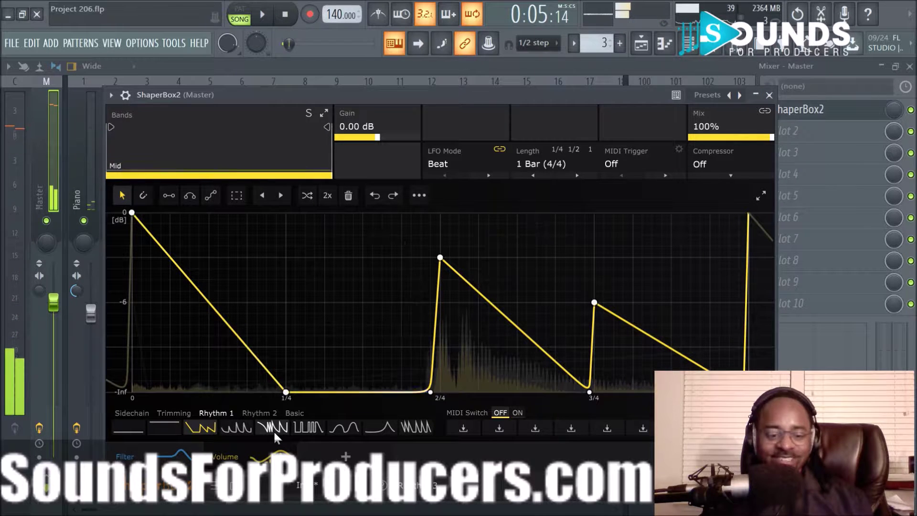
# Apply the Rhythm 1 volume shape with one long decay followed by two quick spikes, and play the song
pyautogui.click(239, 427)
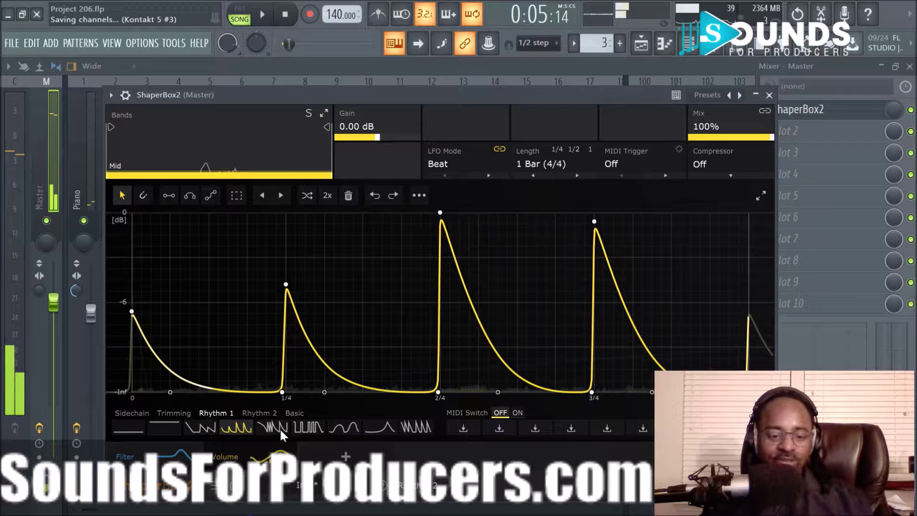
pyautogui.click(289, 427)
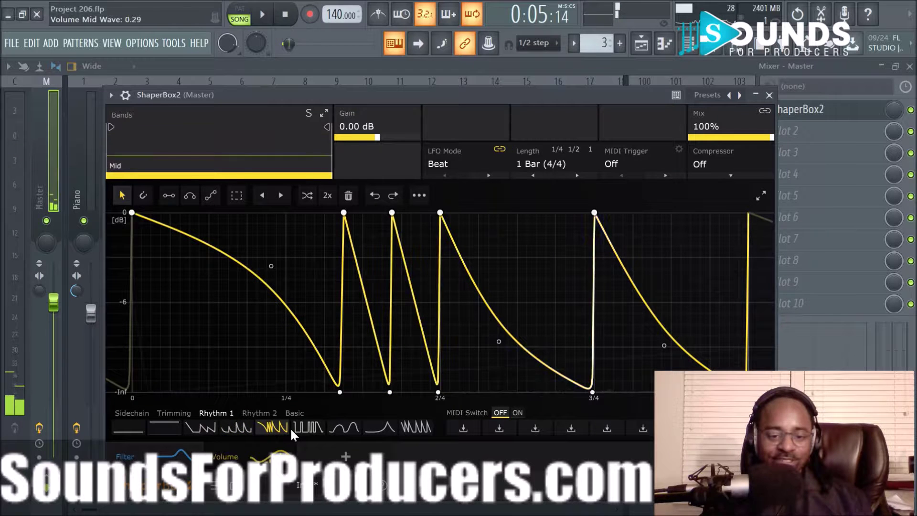
pyautogui.press('space')
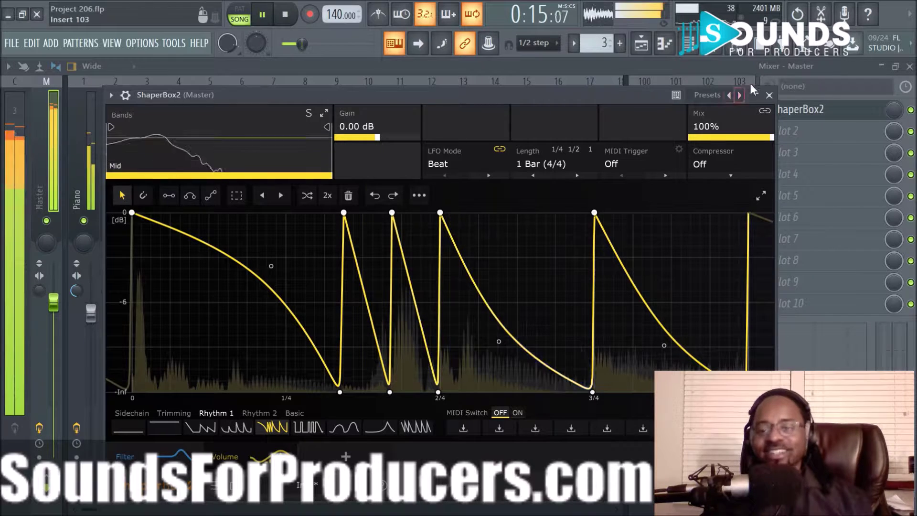
# Close ShaperBox2 and examine the whole arrangement in the playlist while the song keeps playing
pyautogui.click(770, 95)
pyautogui.click(642, 52)
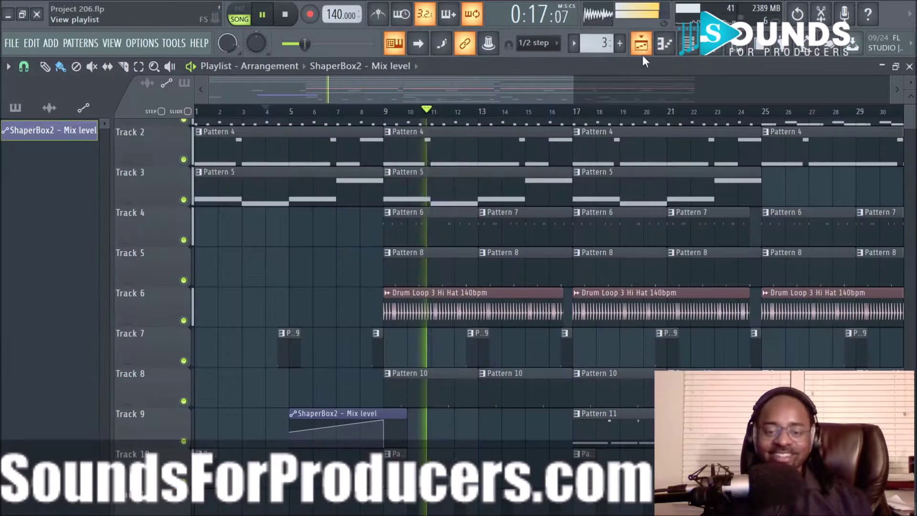
pyautogui.scroll(-3, 570, 114)
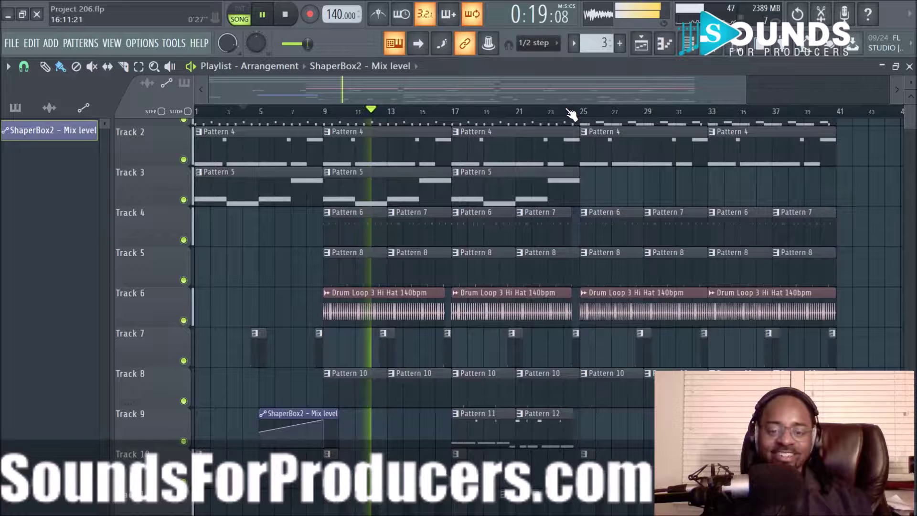
pyautogui.scroll(-1, 570, 114)
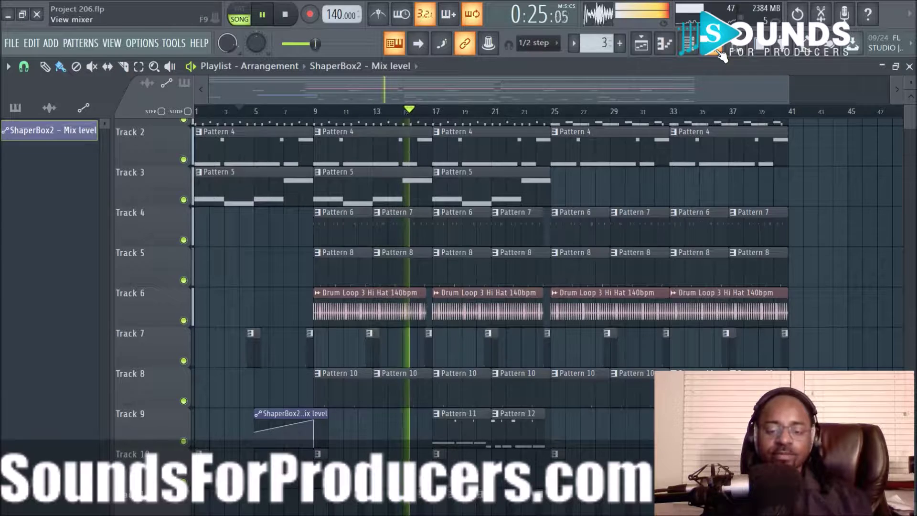
pyautogui.scroll(-3, 785, 198)
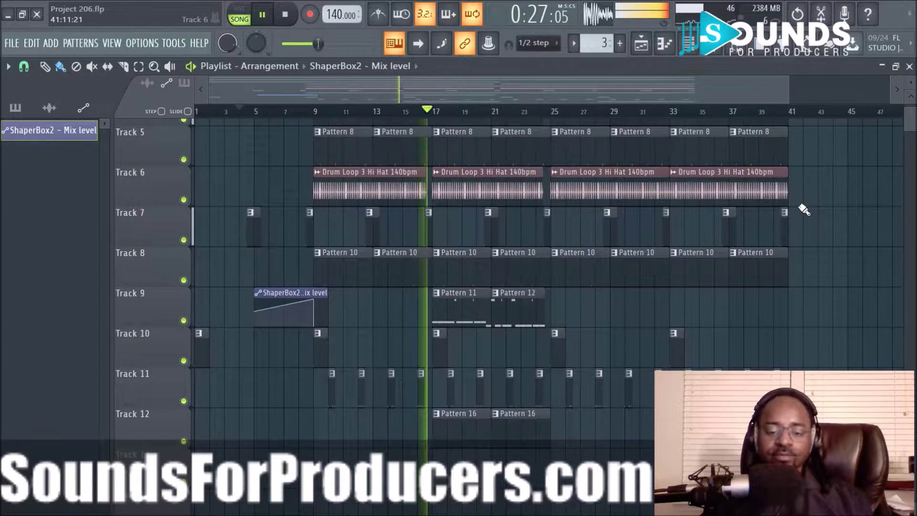
pyautogui.scroll(3, 864, 220)
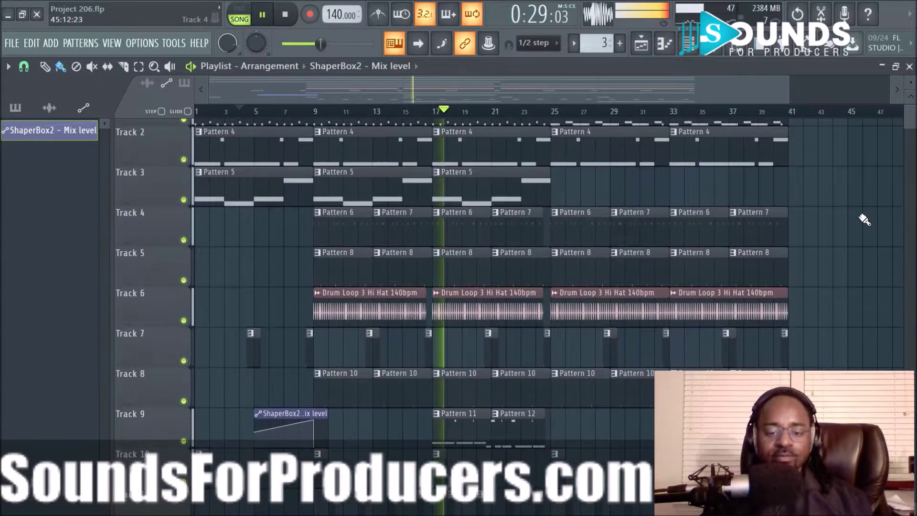
# Show all channels in the Channel rack and inspect the miscellaneous settings of the 808 Loop 2 138bpm_4 channel
pyautogui.click(689, 43)
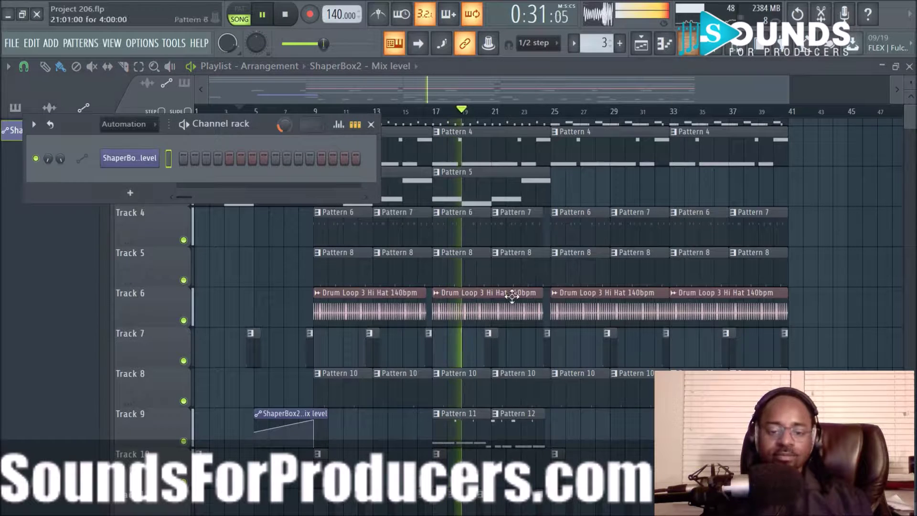
pyautogui.click(153, 125)
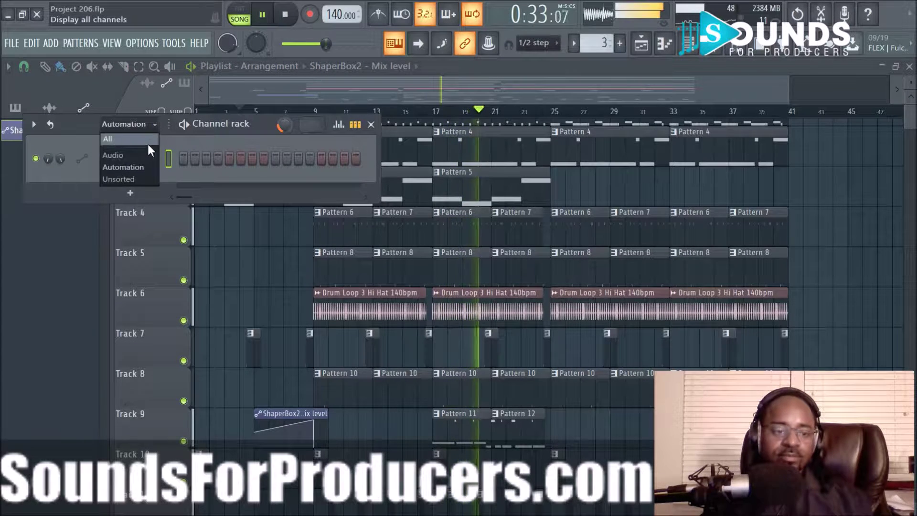
pyautogui.click(147, 143)
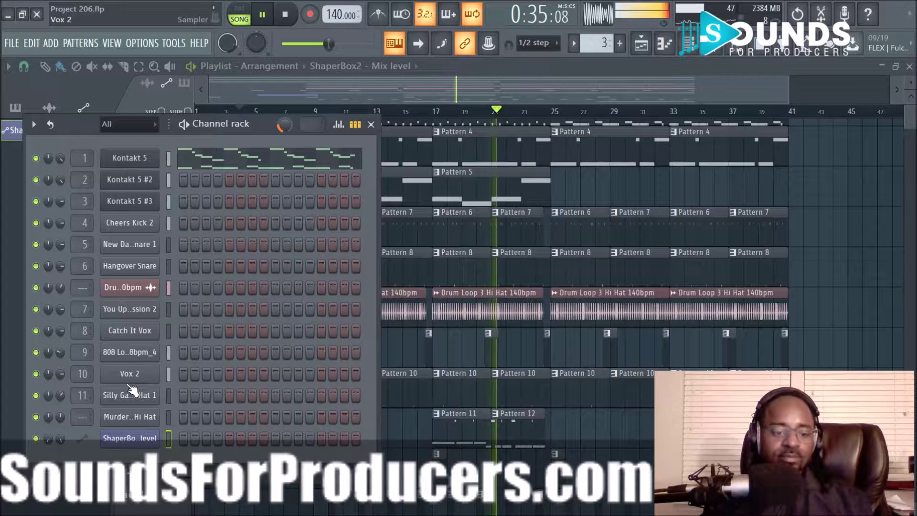
pyautogui.click(129, 352)
pyautogui.click(140, 192)
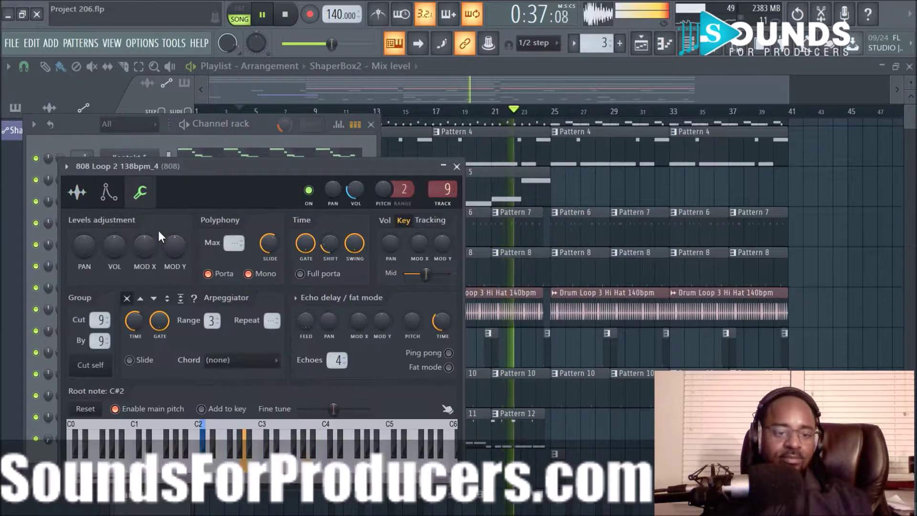
pyautogui.click(95, 211)
pyautogui.click(456, 166)
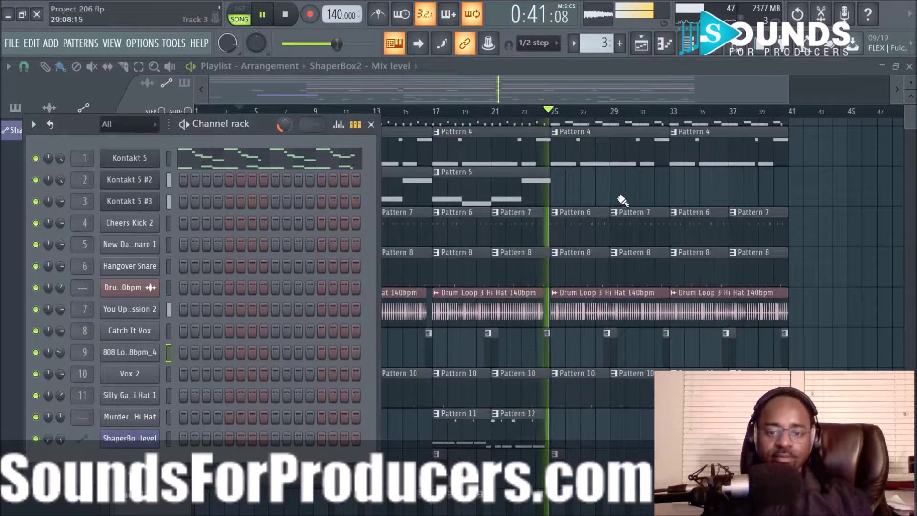
# Close the Channel rack, look over the playlist tracks during playback, and stop the song
pyautogui.press('F6')
pyautogui.scroll(-3, 854, 266)
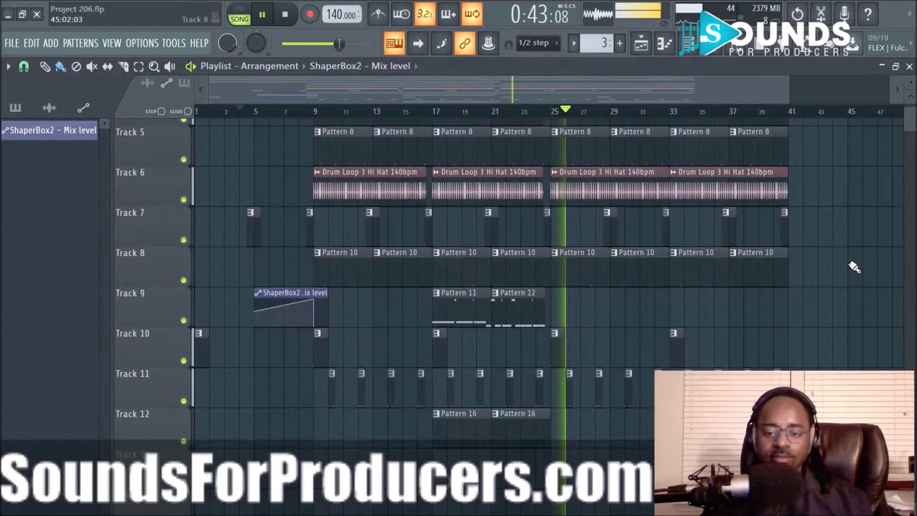
pyautogui.scroll(4, 854, 267)
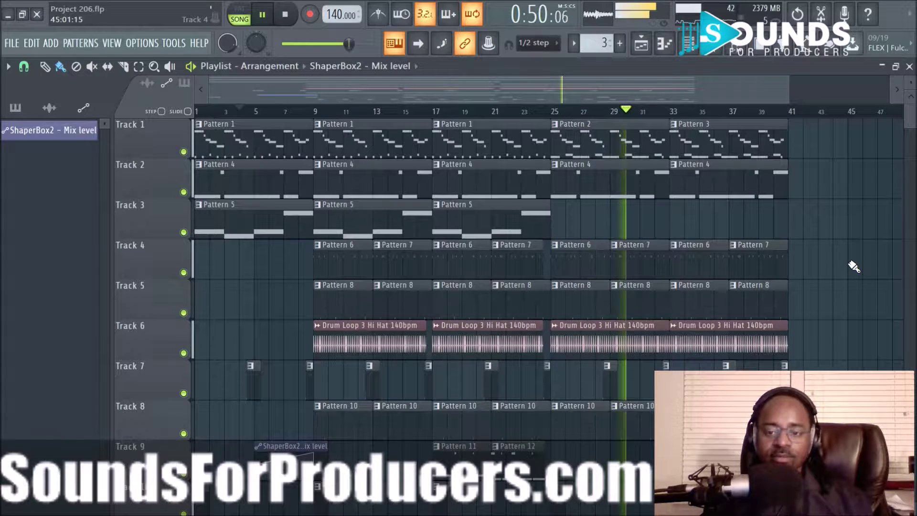
pyautogui.press('space')
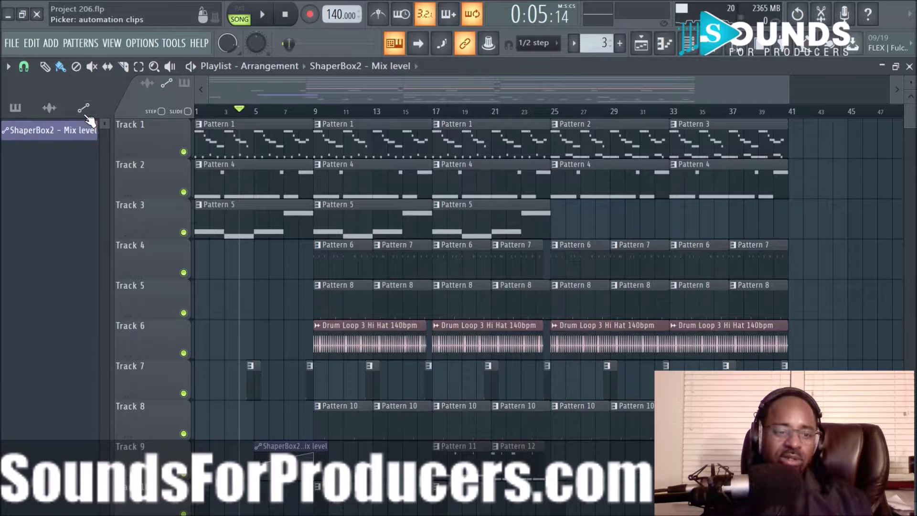
# List the patterns in the playlist picker and look through the Misc effects of the plugin database for ShaperBox
pyautogui.click(16, 108)
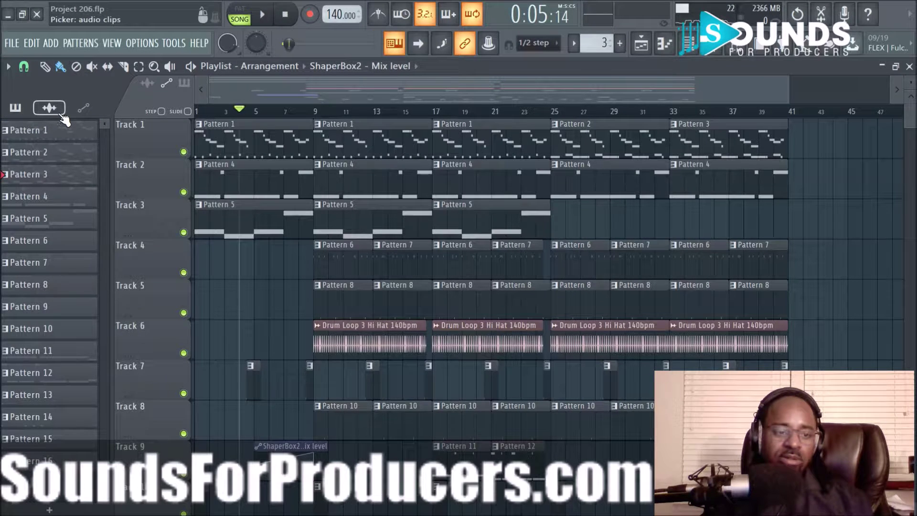
pyautogui.click(736, 48)
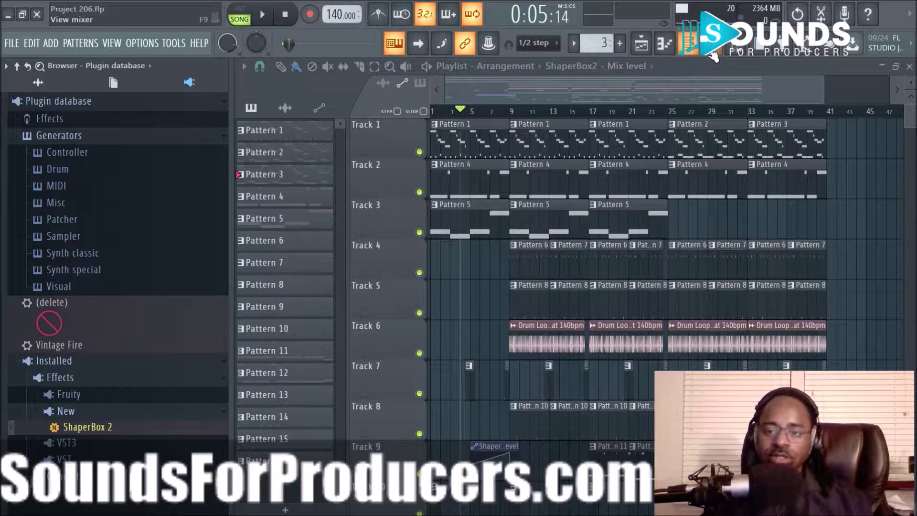
pyautogui.click(68, 123)
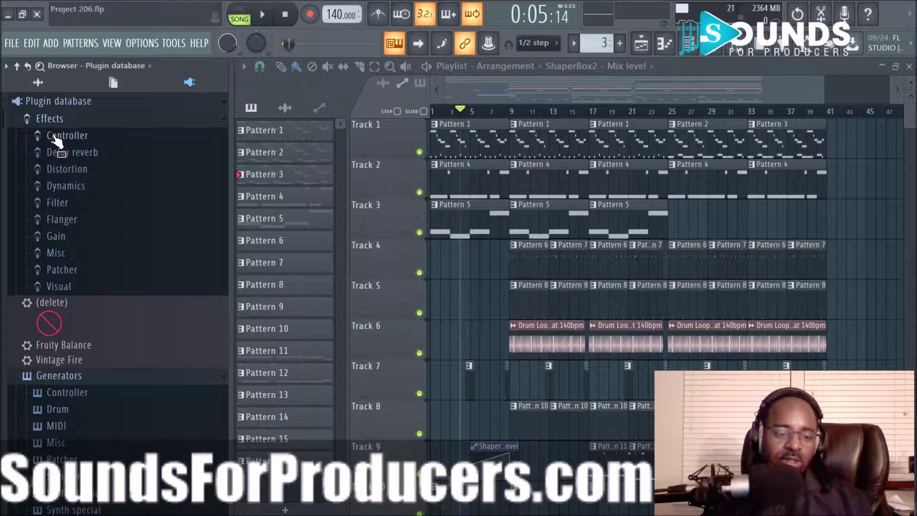
pyautogui.click(68, 258)
pyautogui.scroll(-8, 101, 317)
pyautogui.scroll(-5, 102, 317)
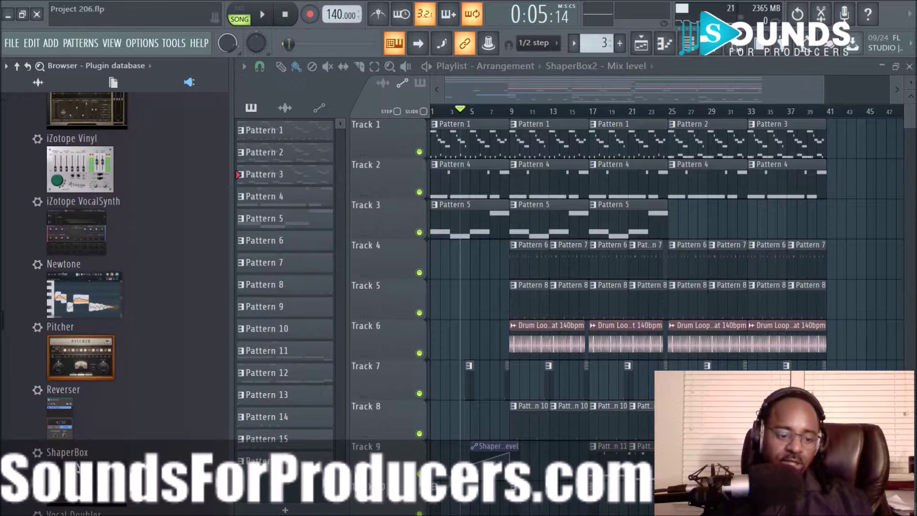
pyautogui.scroll(15, 76, 480)
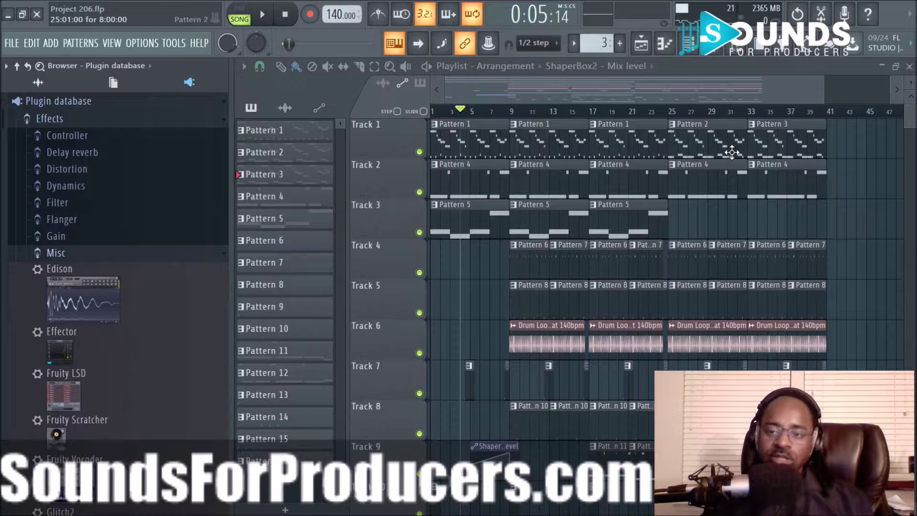
# Select the Master in the mixer, inspect its ShaperBox2 volume shape, and close the plugin
pyautogui.click(711, 52)
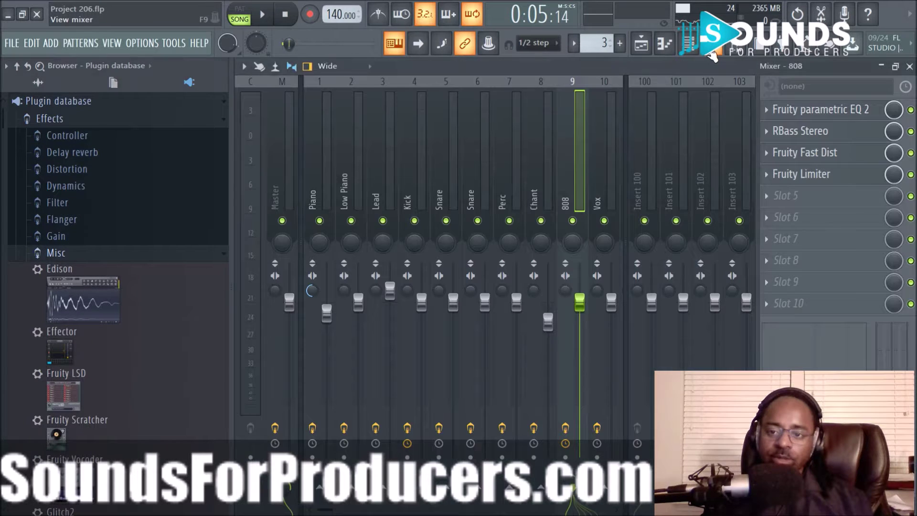
pyautogui.click(280, 176)
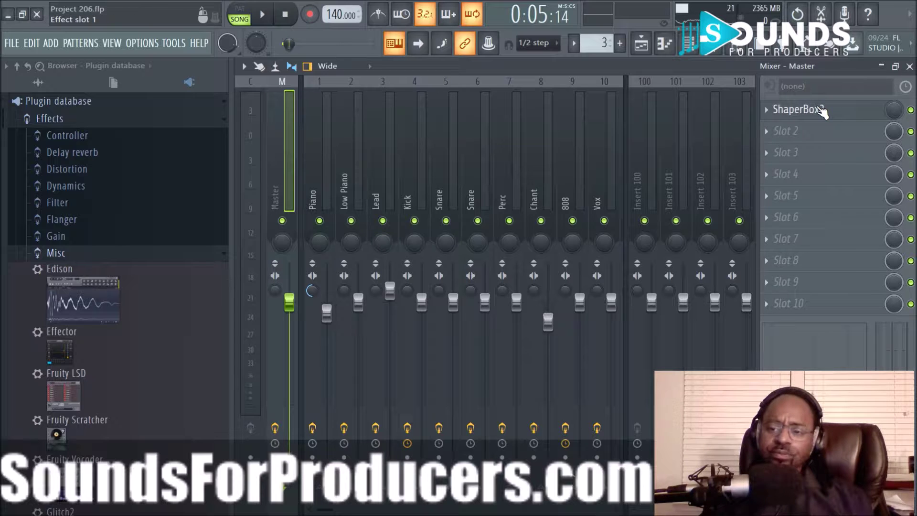
pyautogui.click(808, 110)
pyautogui.moveTo(684, 95); pyautogui.dragTo(518, 98)
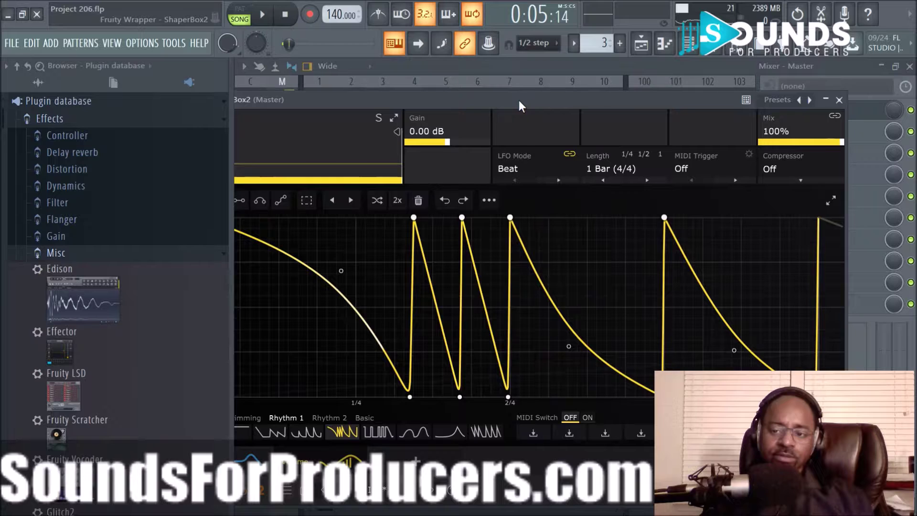
pyautogui.click(839, 101)
# Search the full effect plugin list for "sha" and load ShaperBox 2 into slot 2 of the Master
pyautogui.click(763, 132)
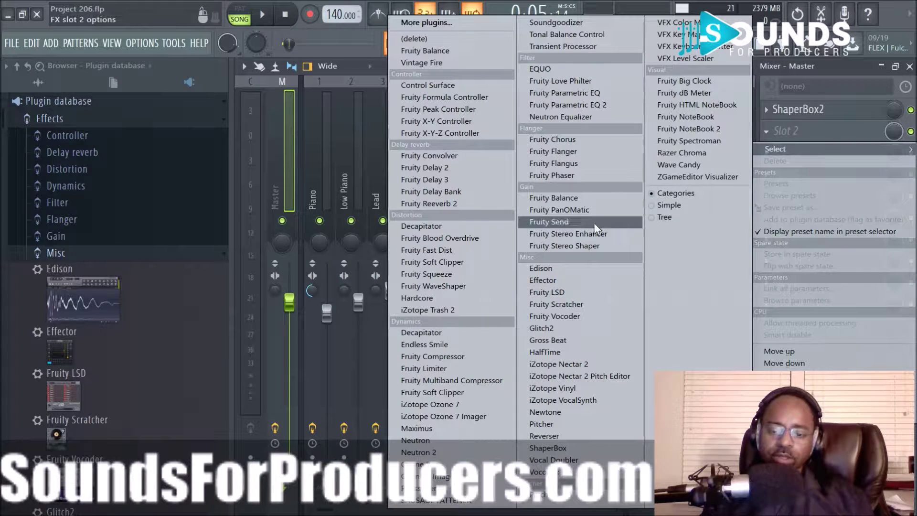
pyautogui.click(417, 21)
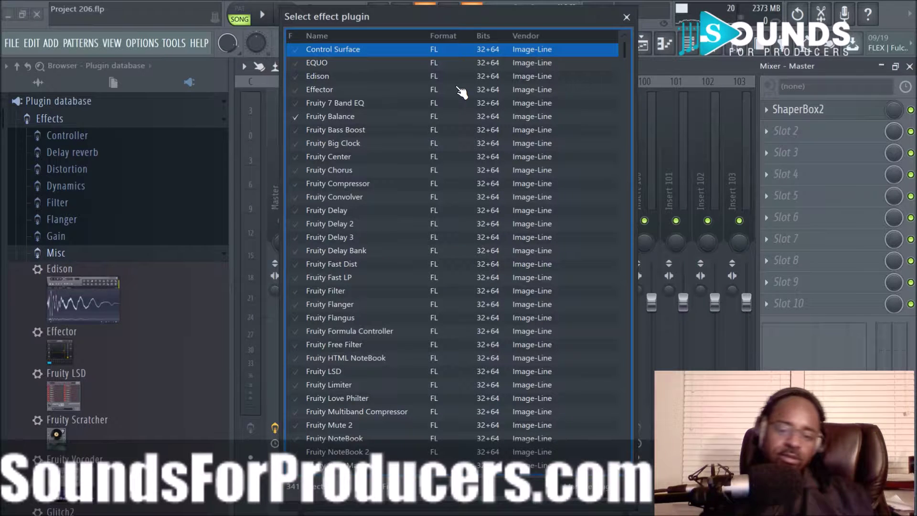
pyautogui.write('s')
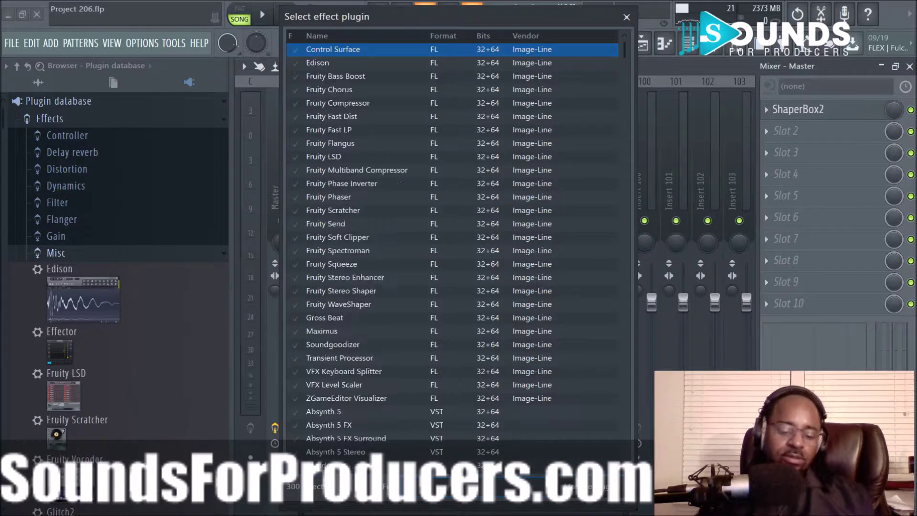
pyautogui.write('ha')
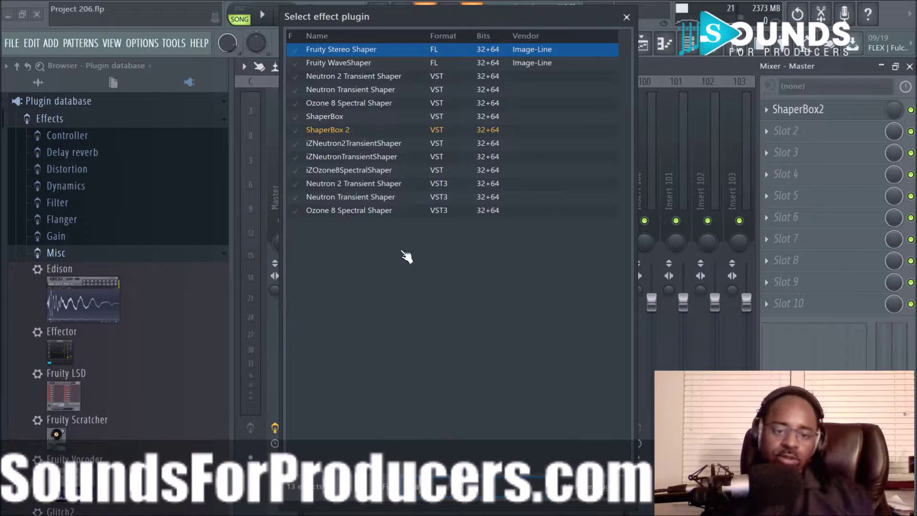
pyautogui.click(358, 129)
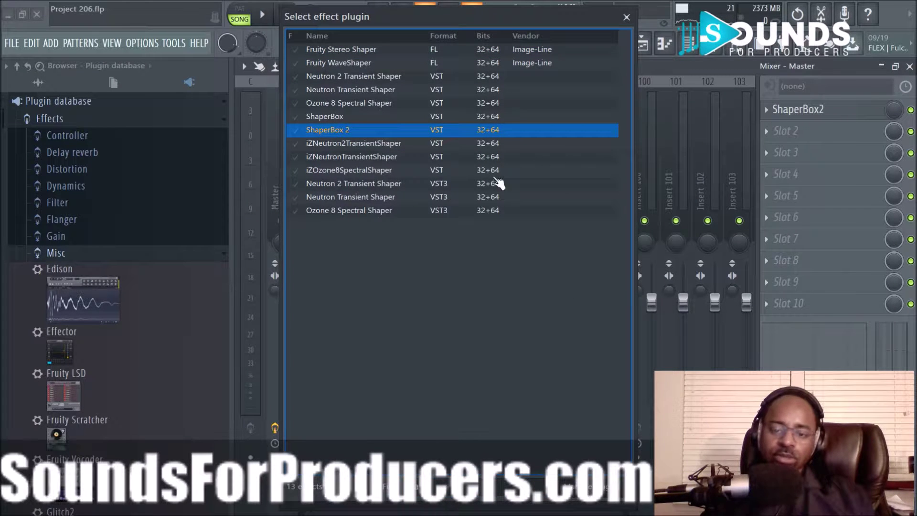
pyautogui.doubleClick(422, 130)
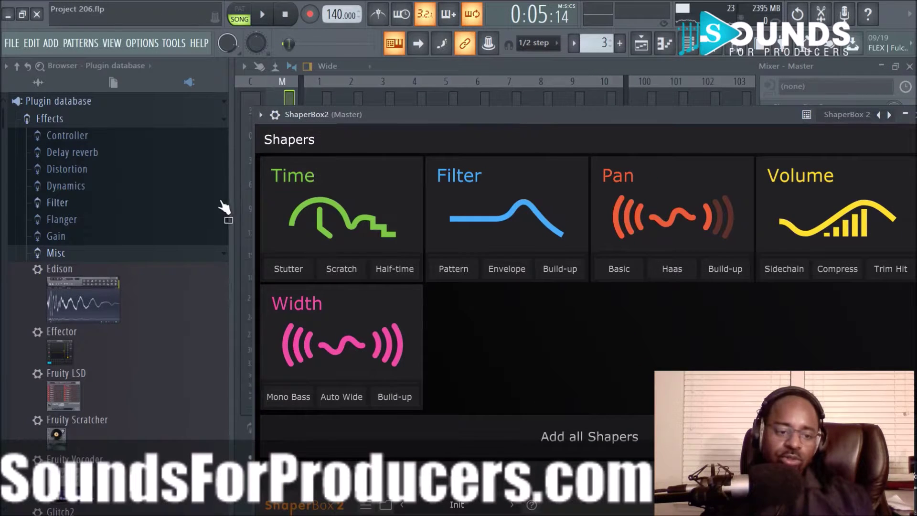
# Add ShaperBox2 to the plugin database as a favorite in the Misc subcategory and close its window
pyautogui.click(260, 115)
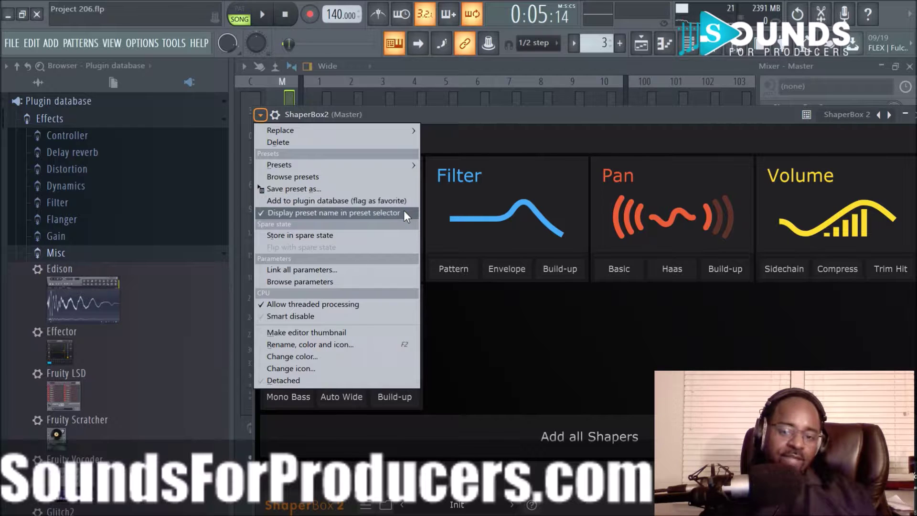
pyautogui.click(375, 202)
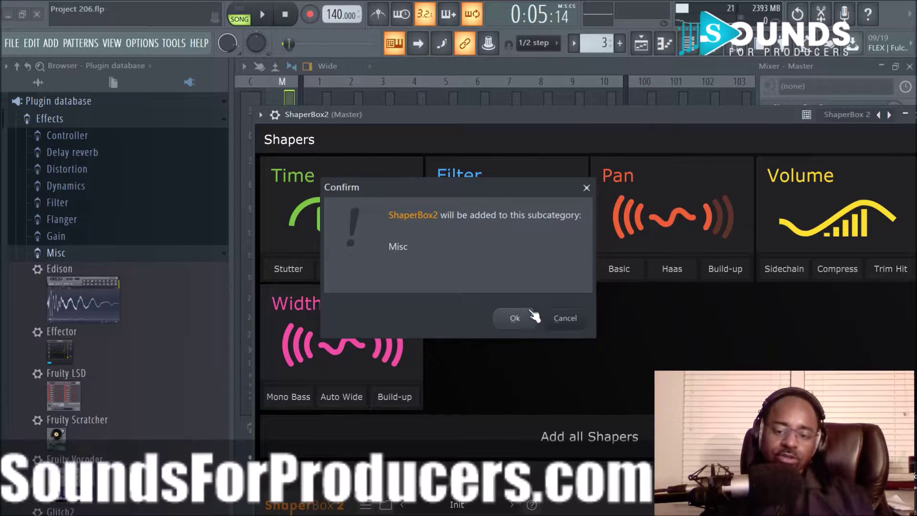
pyautogui.click(524, 322)
pyautogui.moveTo(738, 111); pyautogui.dragTo(598, 120)
pyautogui.click(782, 118)
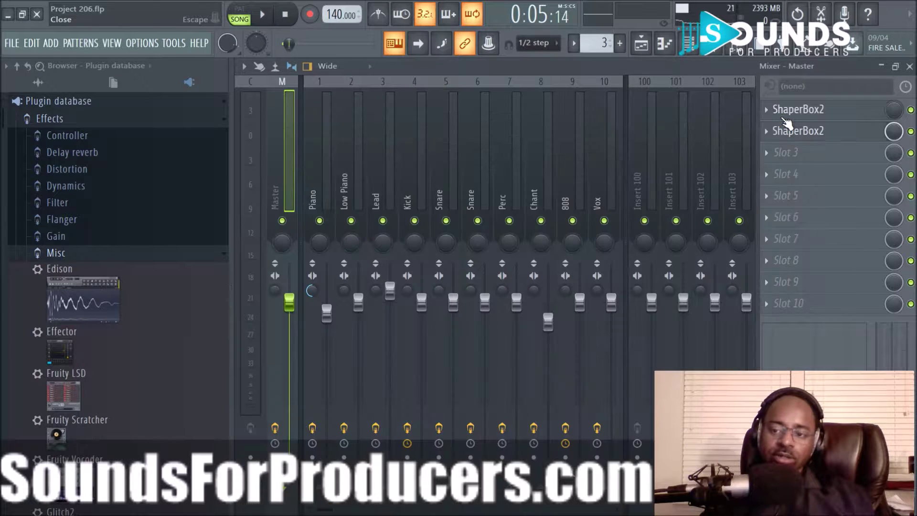
# Delete the second ShaperBox2 from the Master and locate the ShaperBox2 entry among the database's Misc effects
pyautogui.click(767, 129)
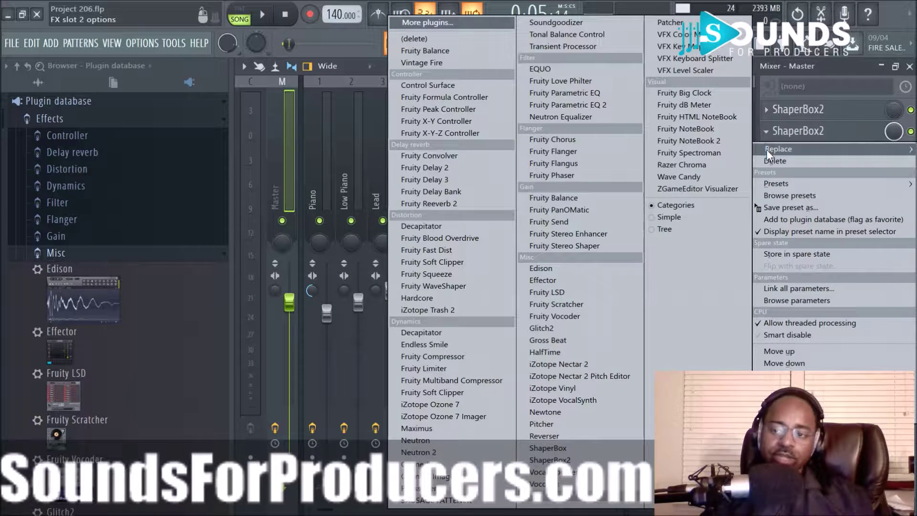
pyautogui.click(769, 160)
pyautogui.scroll(-10, 84, 372)
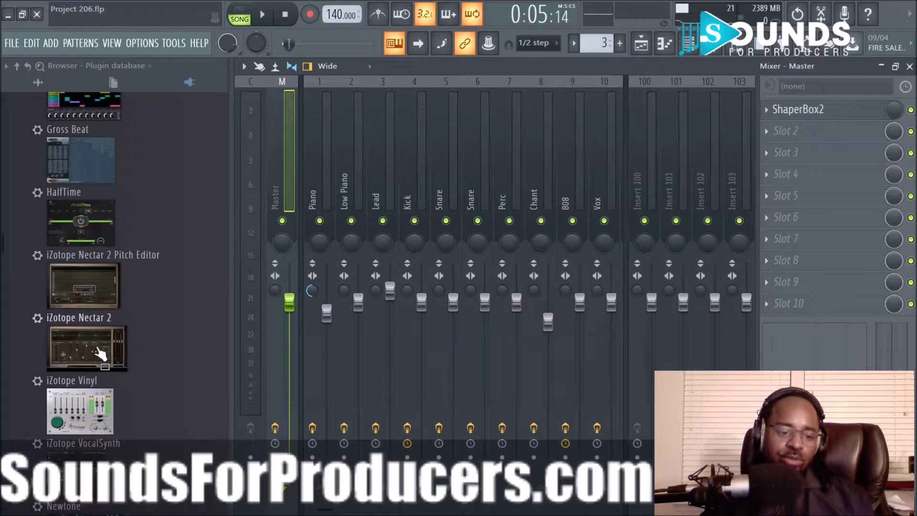
pyautogui.scroll(-6, 105, 275)
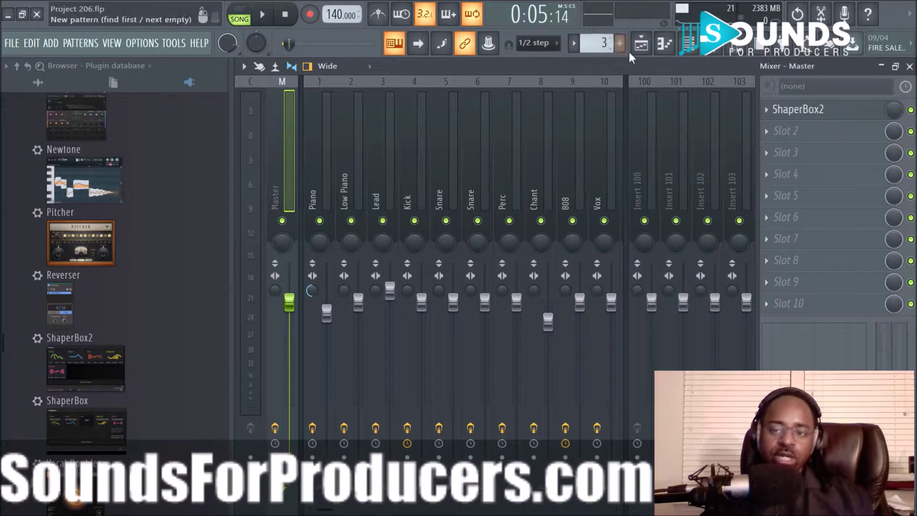
# Hide the browser and check the Master's slot 2 effect list for ShaperBox2 without loading it
pyautogui.click(736, 49)
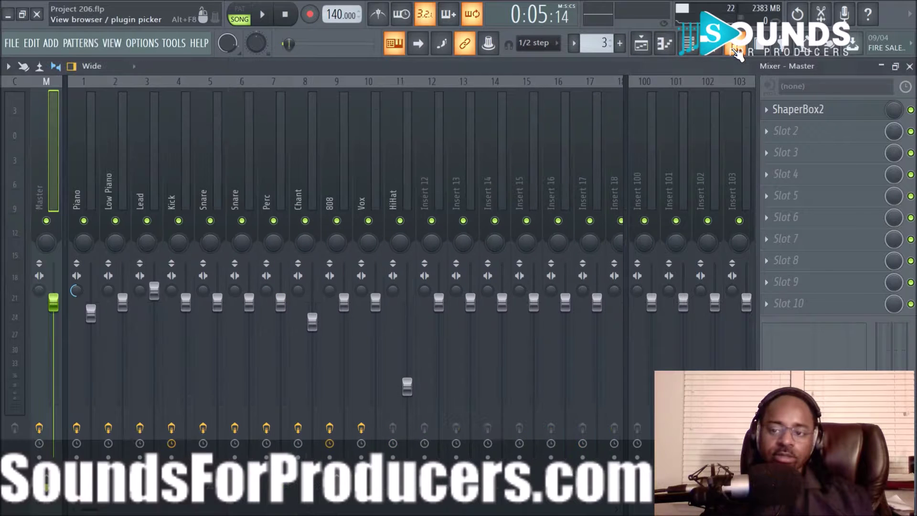
pyautogui.click(769, 133)
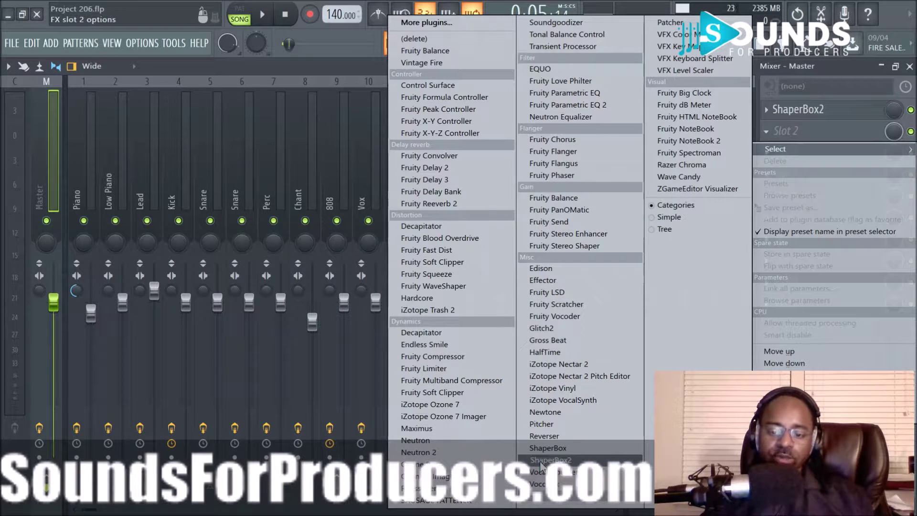
pyautogui.click(314, 70)
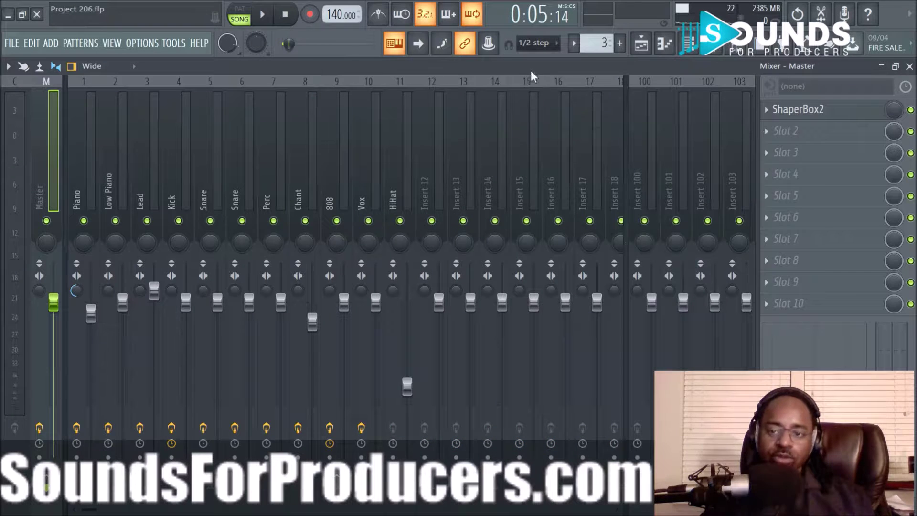
# Return to the playlist and play the song through the intro transition, following the arrangement
pyautogui.click(641, 46)
pyautogui.press('space')
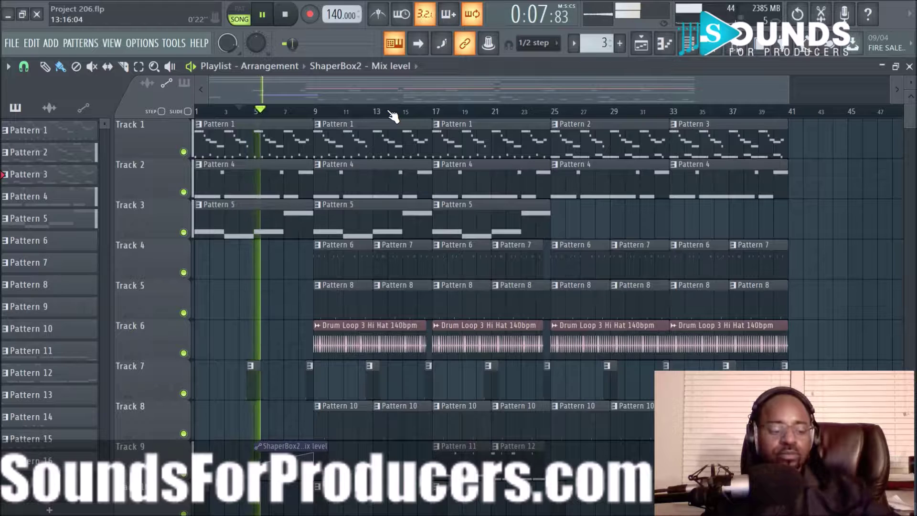
pyautogui.scroll(-2, 392, 116)
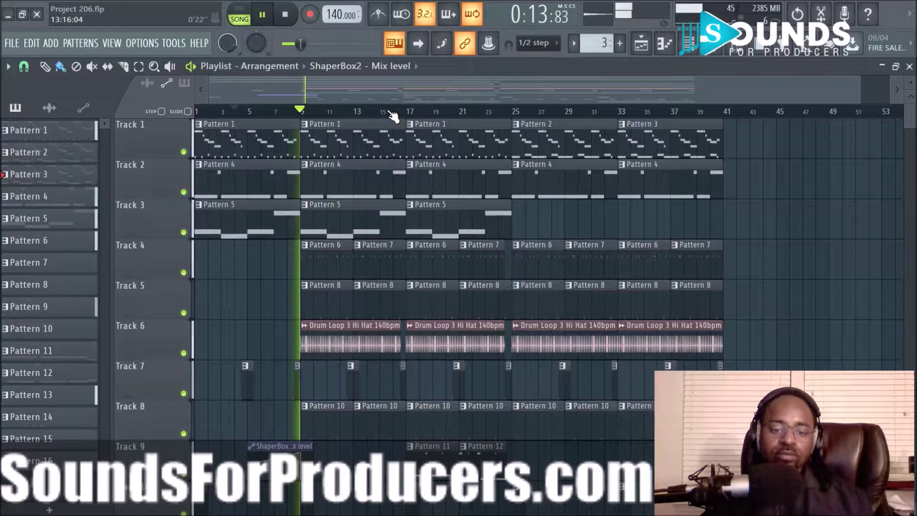
pyautogui.scroll(-1, 392, 119)
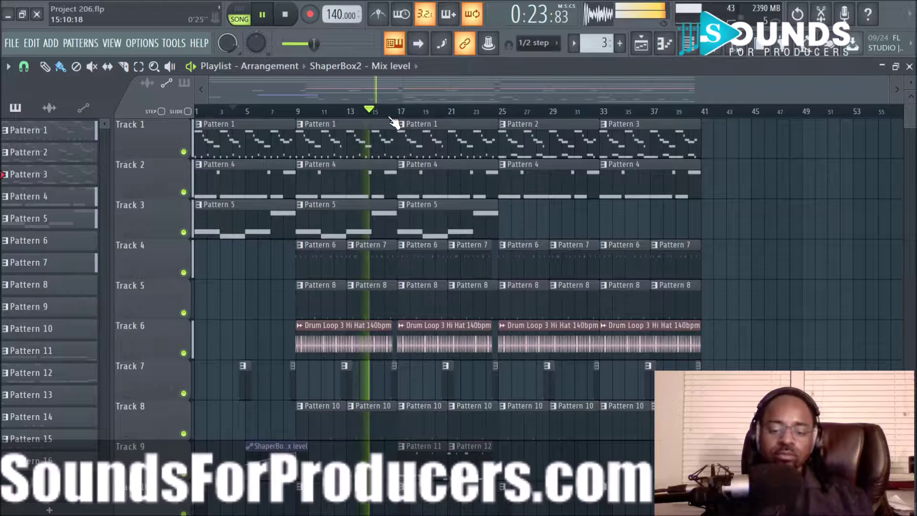
pyautogui.scroll(2, 400, 119)
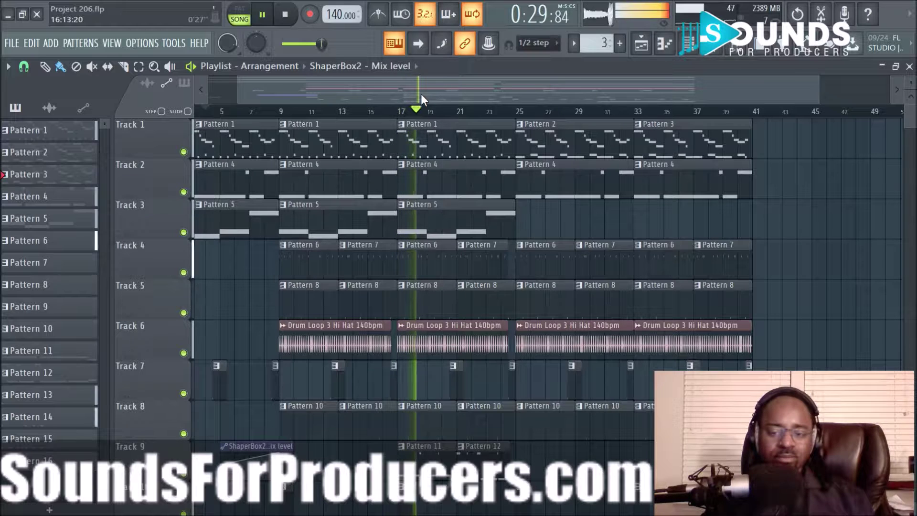
# Check the mixer levels during playback, and cue the song back to bar 17 in the playlist
pyautogui.press('F9')
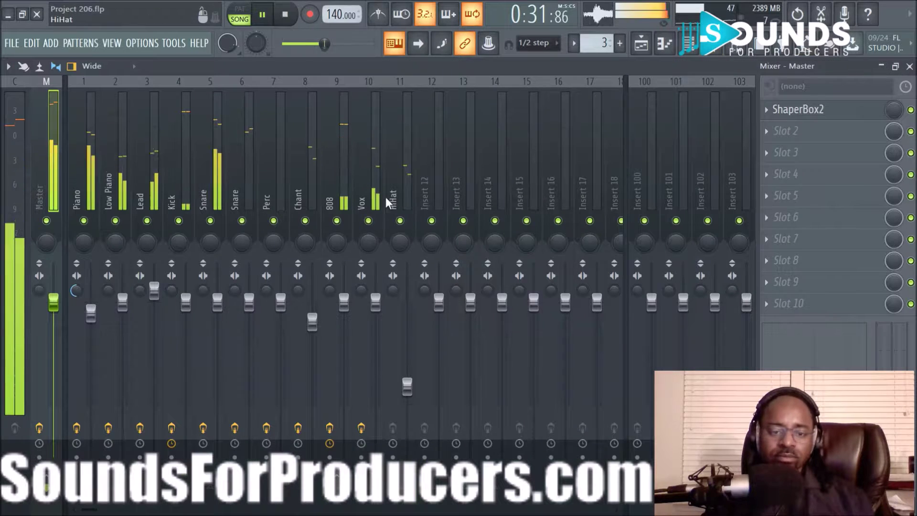
pyautogui.click(645, 45)
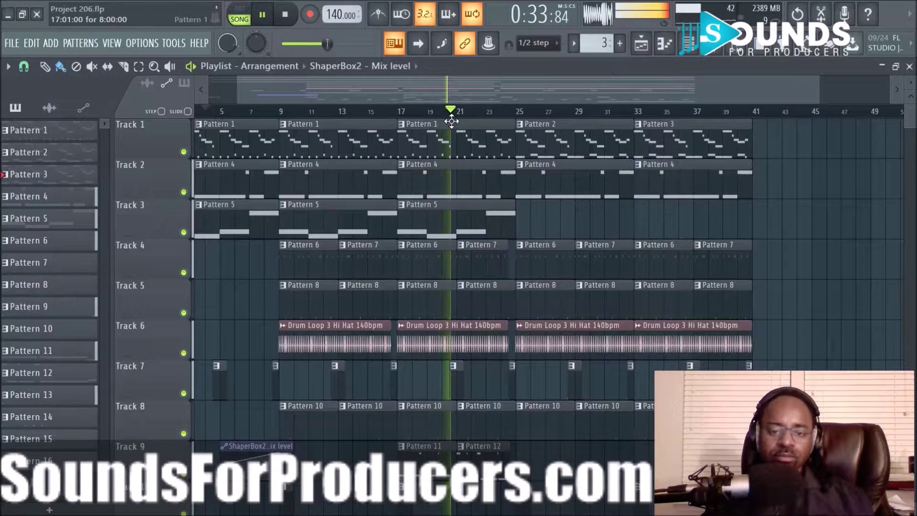
pyautogui.press('space')
pyautogui.moveTo(402, 116); pyautogui.dragTo(524, 129)
# Raise the Pre amount in the 808 track's Fruity Fast Dist during playback and lower the 808's mixer fader slightly
pyautogui.click(716, 47)
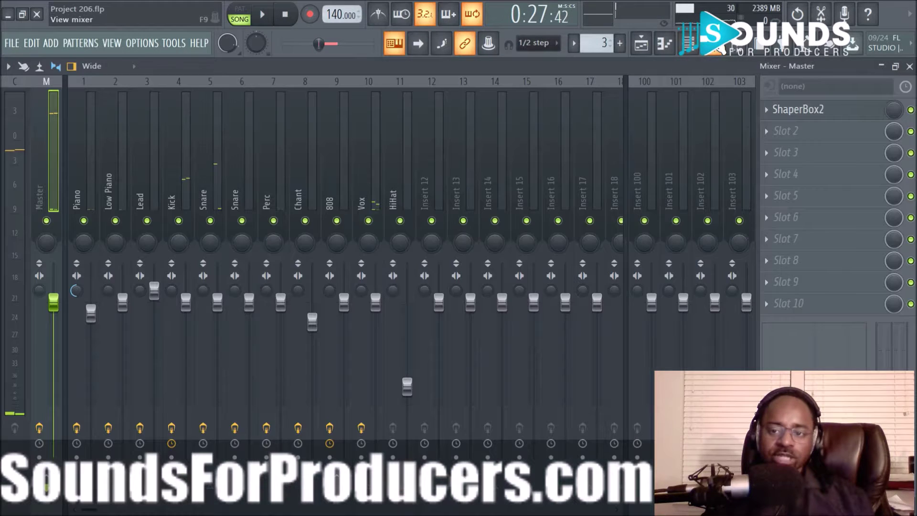
pyautogui.click(341, 176)
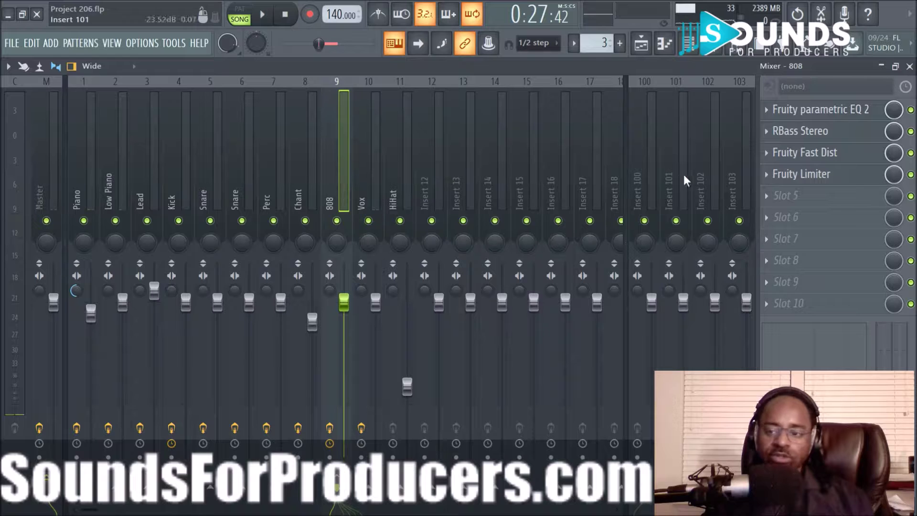
pyautogui.press('space')
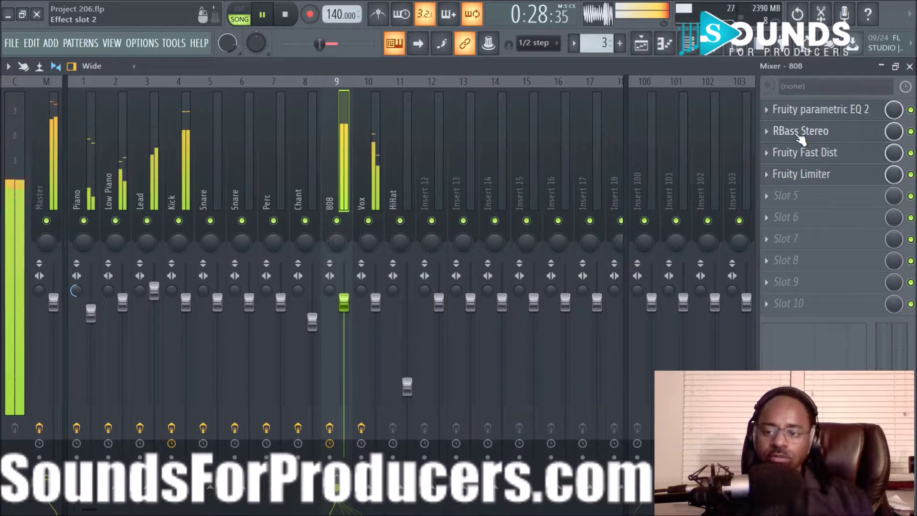
pyautogui.click(803, 152)
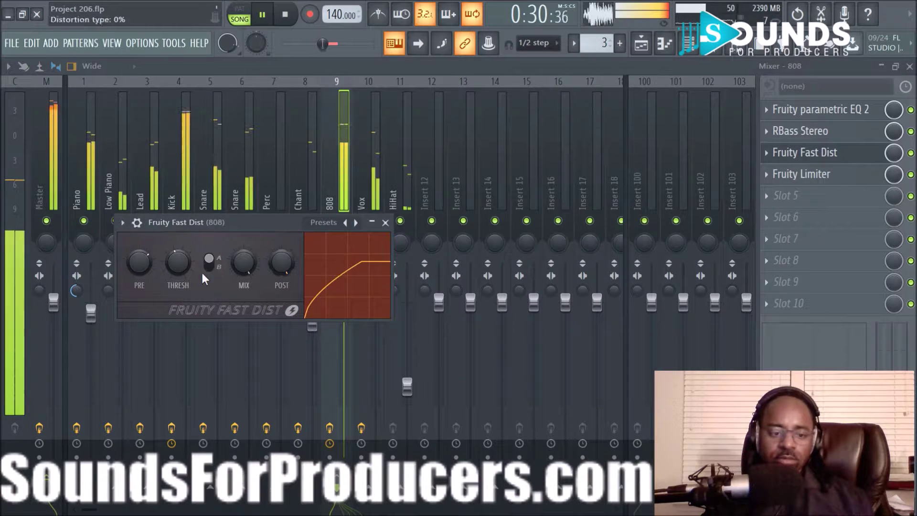
pyautogui.moveTo(139, 262); pyautogui.dragTo(139, 254)
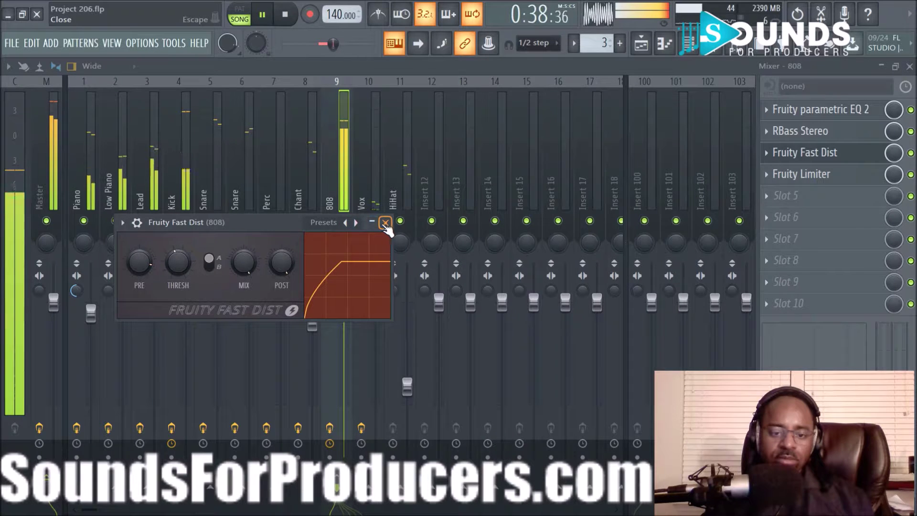
pyautogui.click(385, 223)
pyautogui.moveTo(349, 312); pyautogui.dragTo(348, 324)
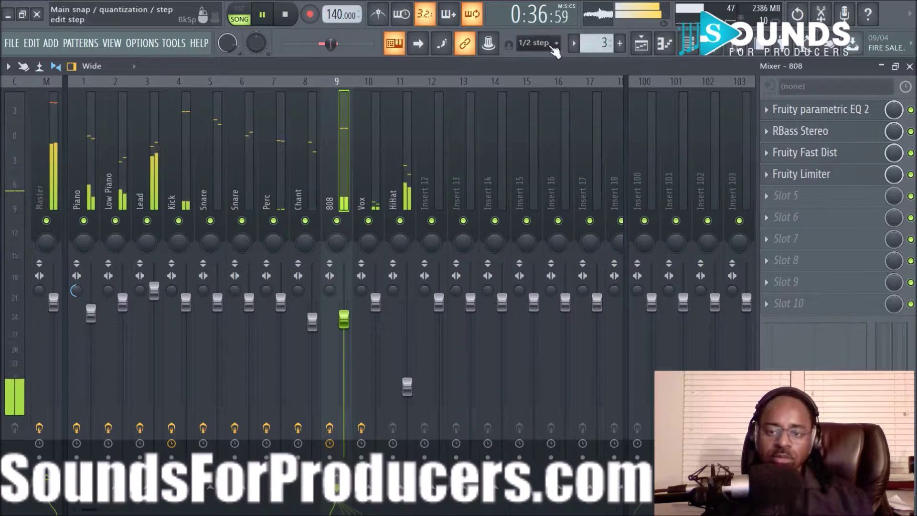
# Return to the playlist and listen to the section change at bar 25, replaying from about bar 21
pyautogui.click(640, 53)
pyautogui.click(497, 112)
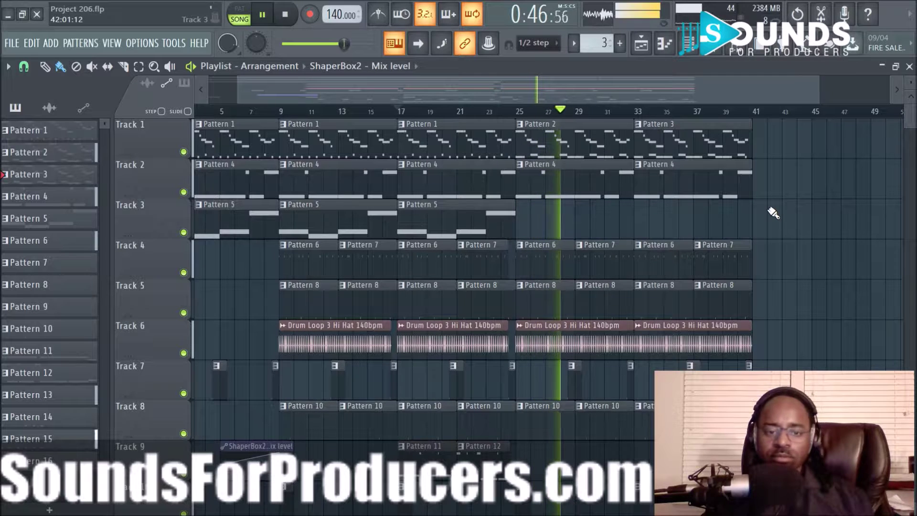
pyautogui.click(455, 112)
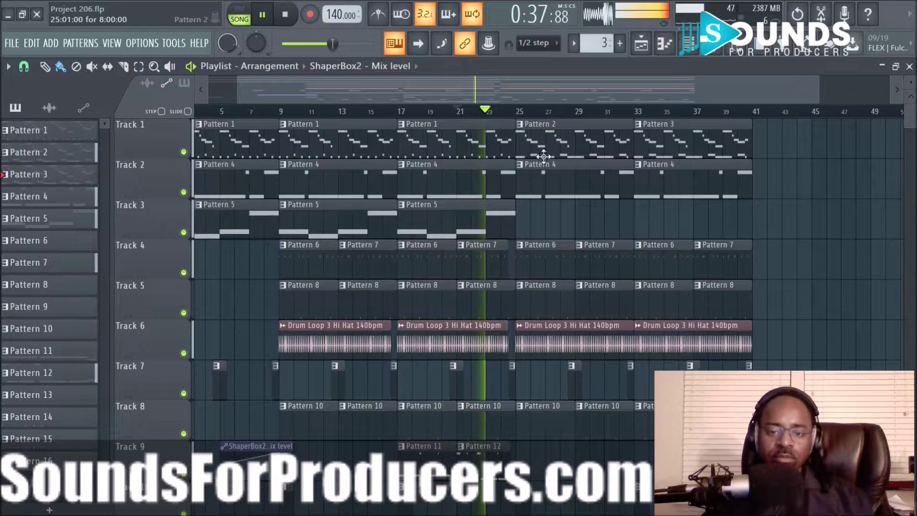
# Transpose all notes of Pattern 2 down one octave in its piano roll and return to the playlist
pyautogui.doubleClick(568, 147)
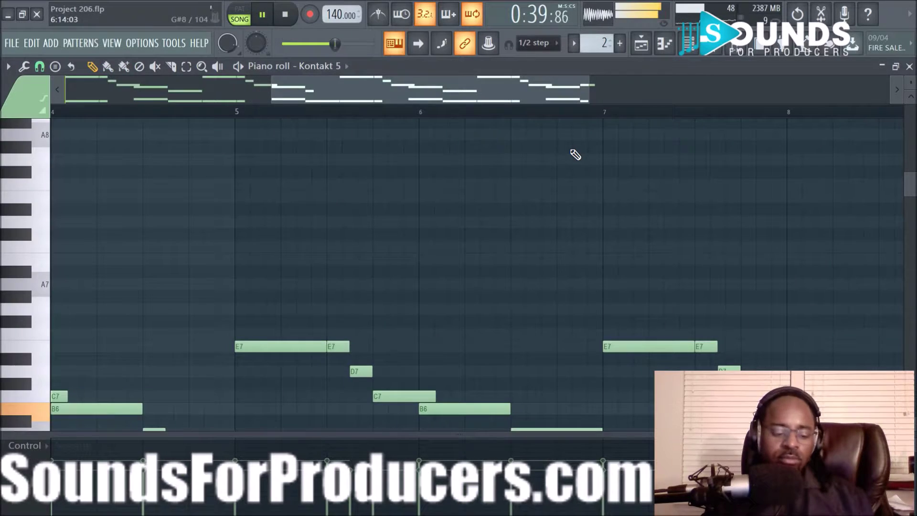
pyautogui.hotkey('ctrl', 'a')
pyautogui.hotkey('ctrl', 'Down')
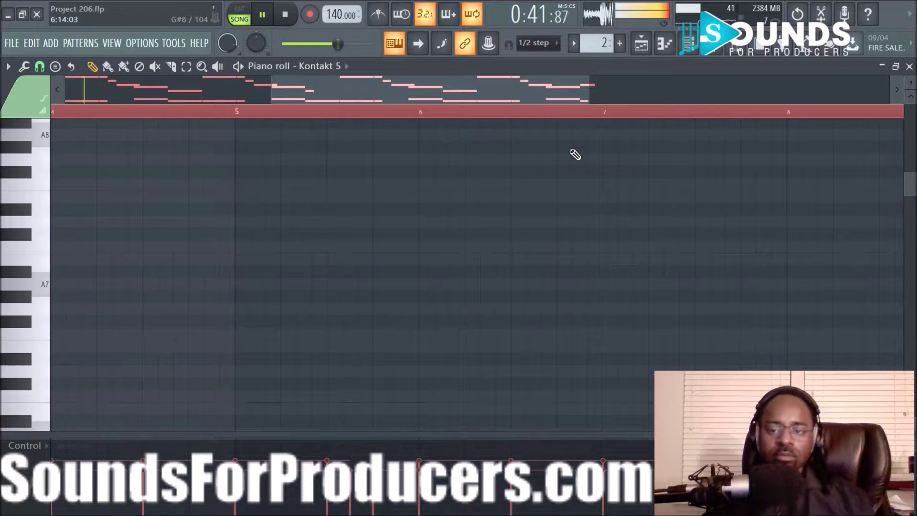
pyautogui.click(644, 54)
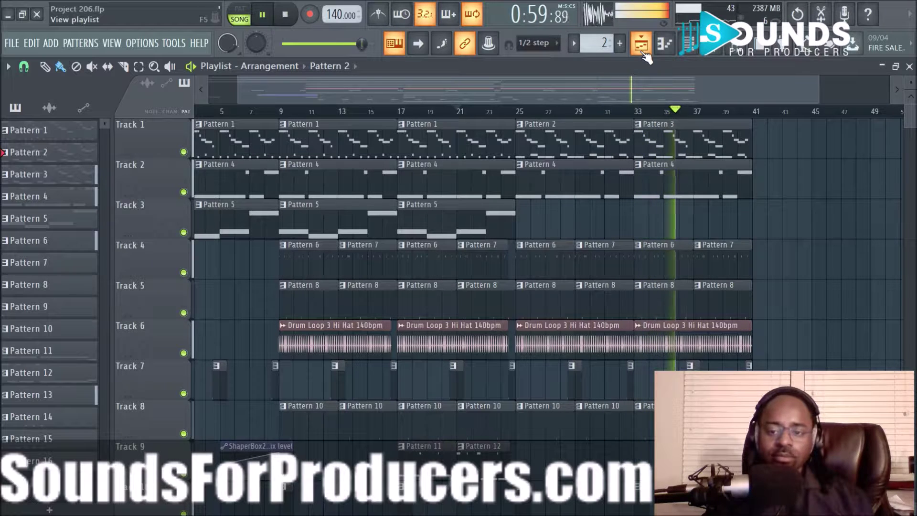
# Restart playback from bar 25 and listen to the section with Pattern 2
pyautogui.click(519, 117)
pyautogui.press('space')
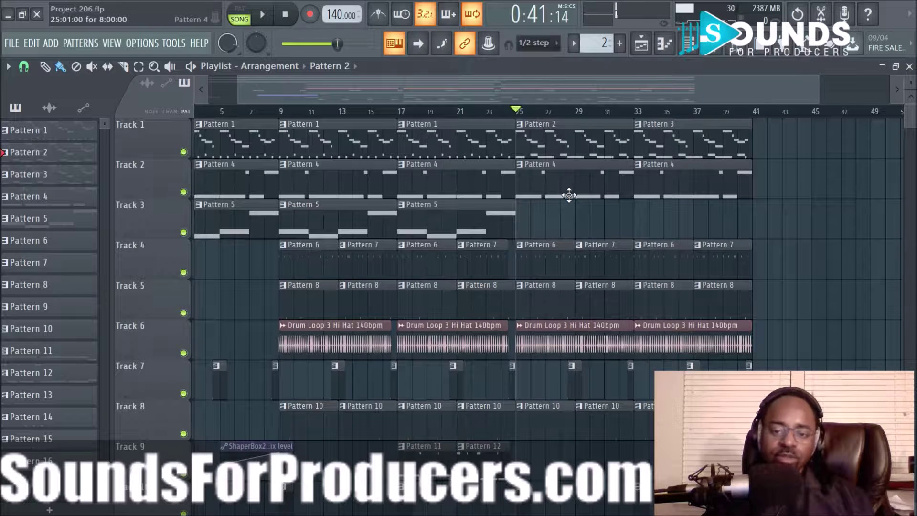
pyautogui.press('space')
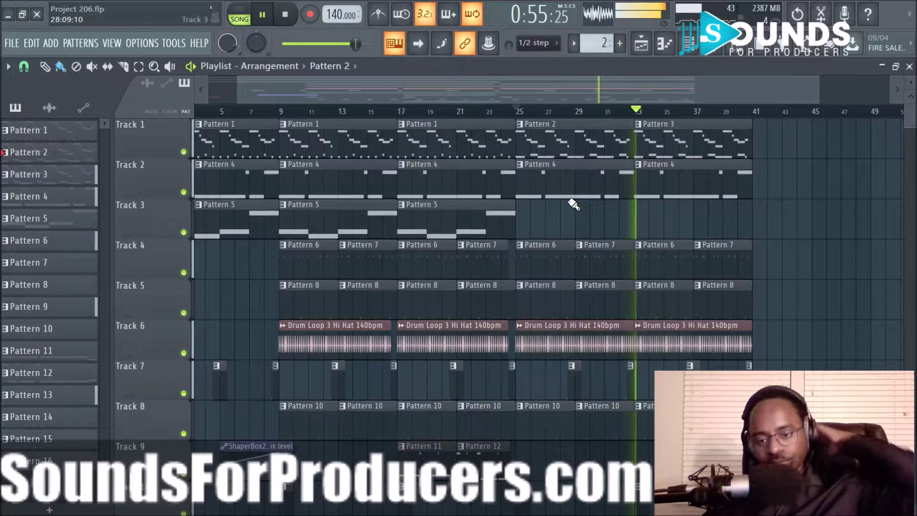
# Duplicate the clips of bars 25 to 41 to bar 41, and copy Track 9's Pattern 11 and 12 clips there
pyautogui.scroll(-4, 720, 334)
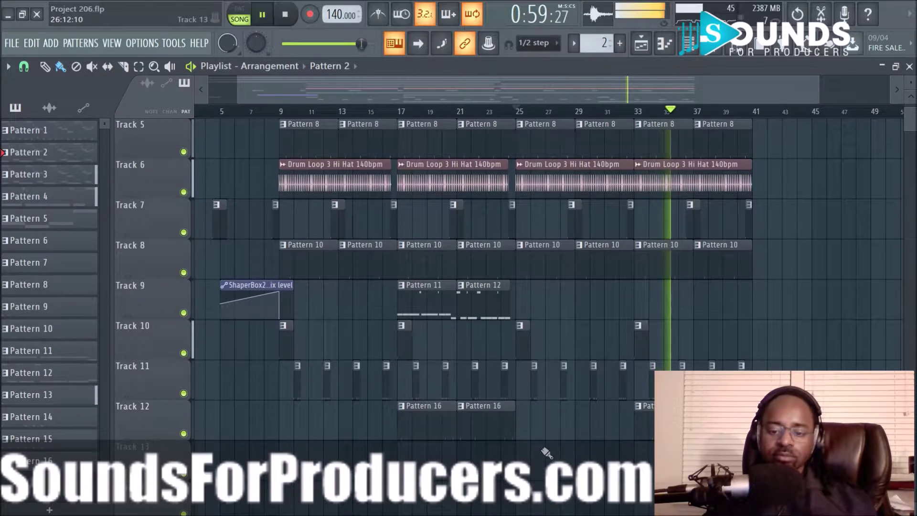
pyautogui.moveTo(521, 454); pyautogui.dragTo(770, 62)
pyautogui.moveTo(576, 147); pyautogui.dragTo(776, 156)
pyautogui.scroll(-4, 652, 165)
pyautogui.moveTo(430, 302); pyautogui.dragTo(786, 316)
# Replay from bar 25 and shorten Track 4's Pattern 7, Track 6's hi-hat loop and Track 8's Pattern 10 to end at bar 40
pyautogui.press('space')
pyautogui.press('space')
pyautogui.scroll(3, 713, 116)
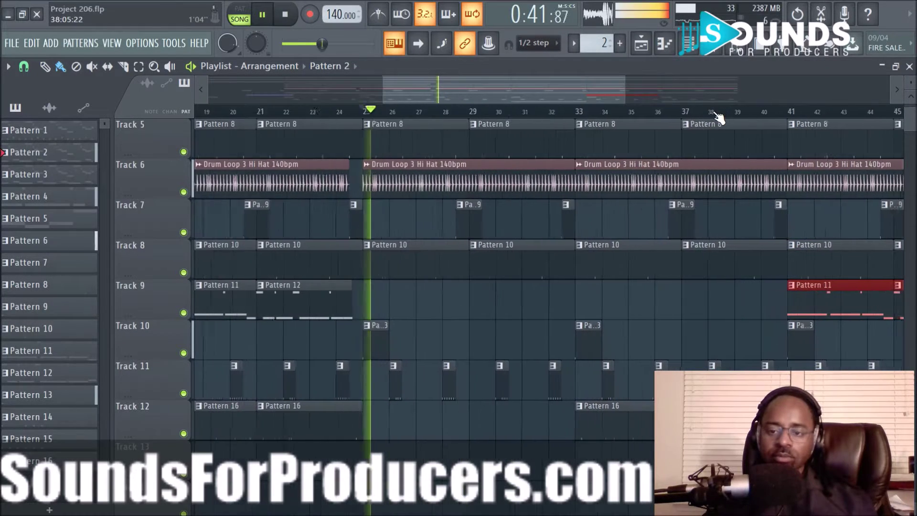
pyautogui.scroll(4, 721, 259)
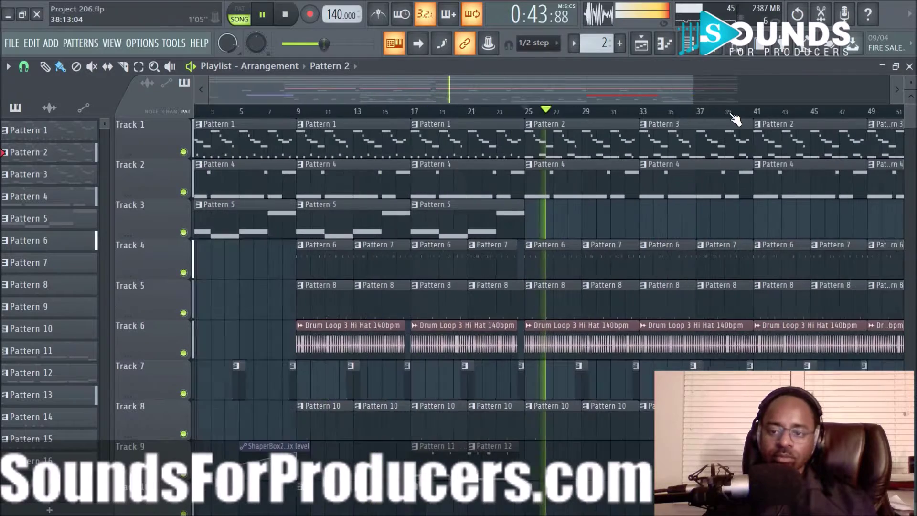
pyautogui.scroll(-4, 733, 123)
pyautogui.scroll(4, 716, 123)
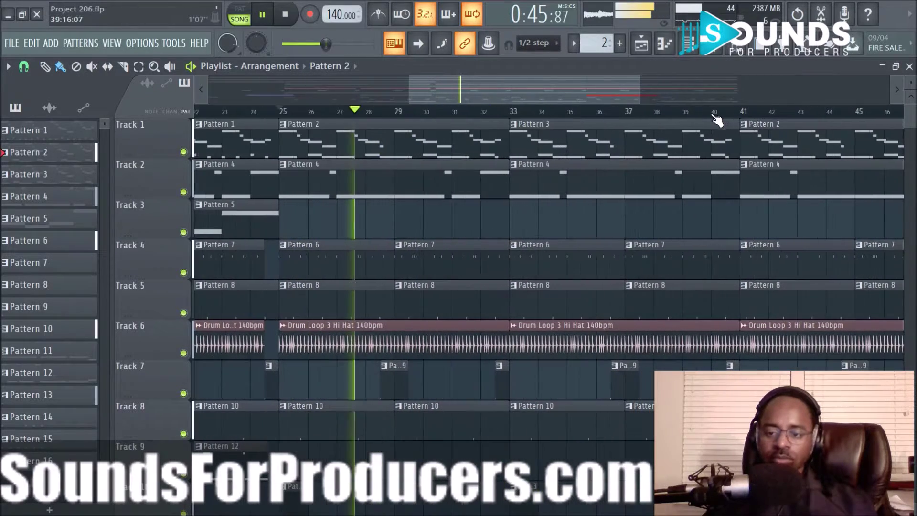
pyautogui.moveTo(730, 255); pyautogui.dragTo(723, 282)
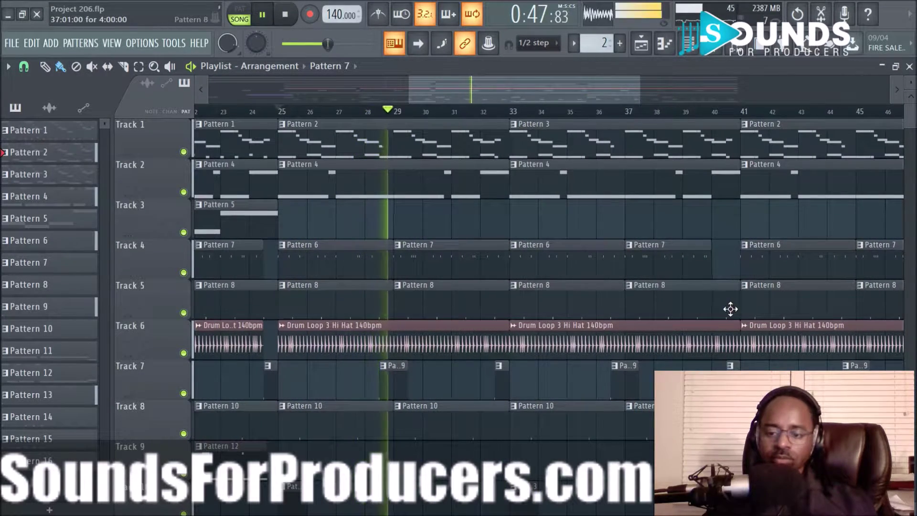
pyautogui.moveTo(735, 333); pyautogui.dragTo(712, 333)
pyautogui.moveTo(735, 414); pyautogui.dragTo(712, 413)
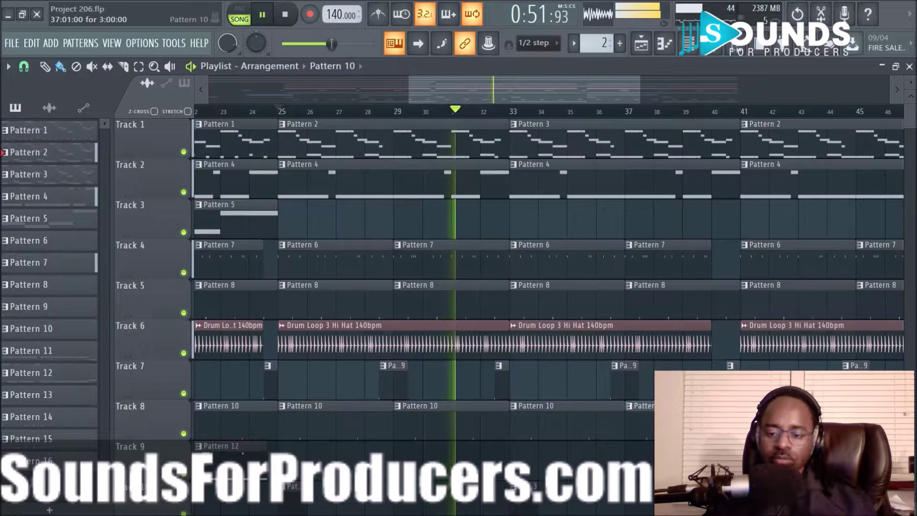
# Look over the extended arrangement while listening through the drum break before bar 41
pyautogui.scroll(-2, 688, 118)
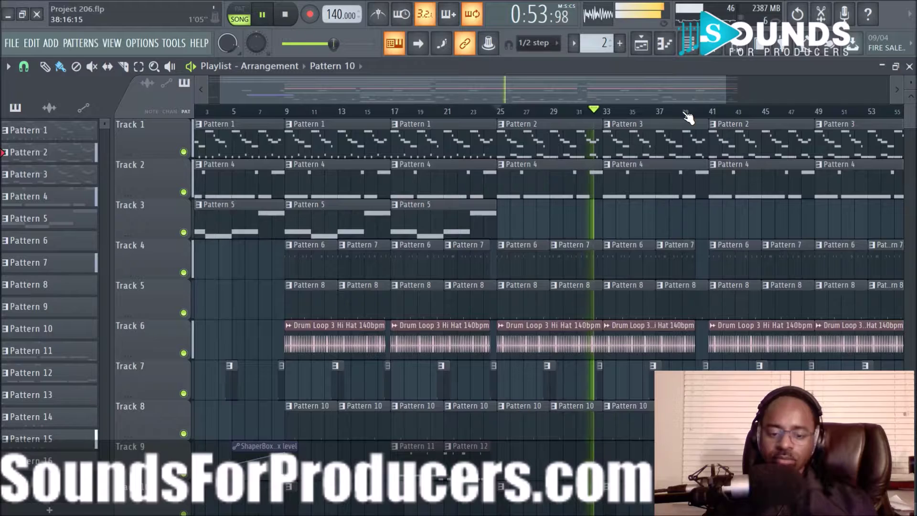
pyautogui.scroll(-4, 727, 172)
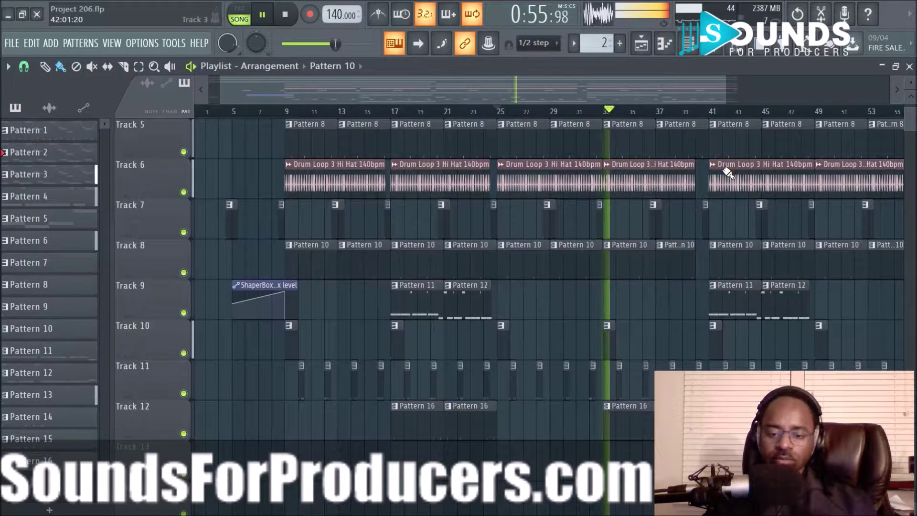
pyautogui.moveTo(560, 84); pyautogui.dragTo(632, 93)
pyautogui.scroll(4, 609, 143)
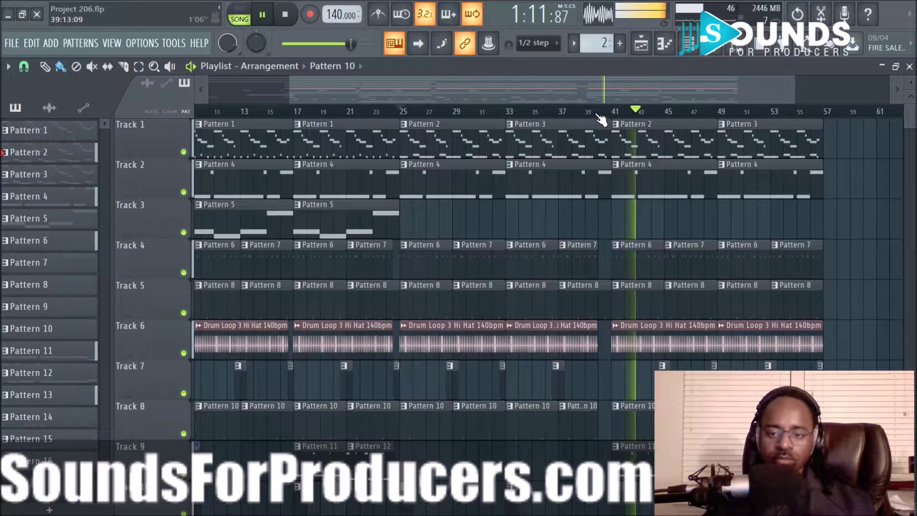
# Replay the break from about bar 39 and trim Track 2's Pattern 4 clip to end at bar 40
pyautogui.press('space')
pyautogui.press('space')
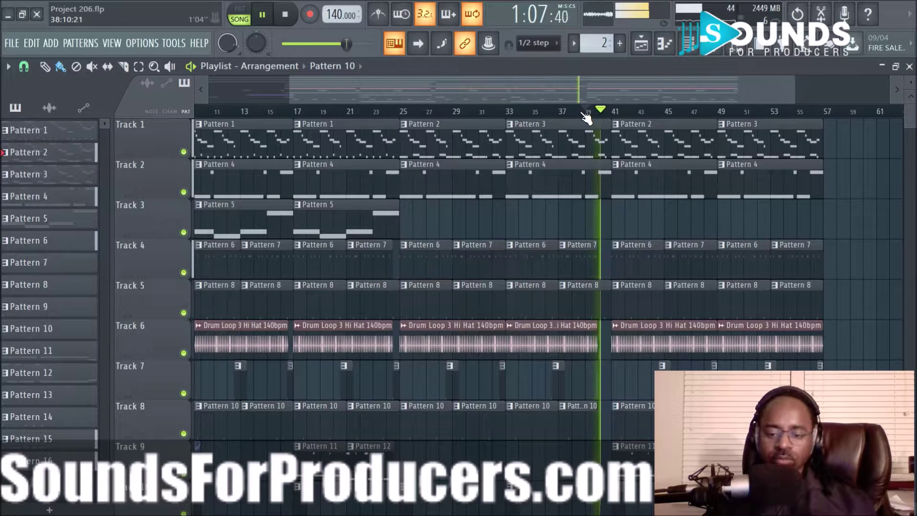
pyautogui.press('space')
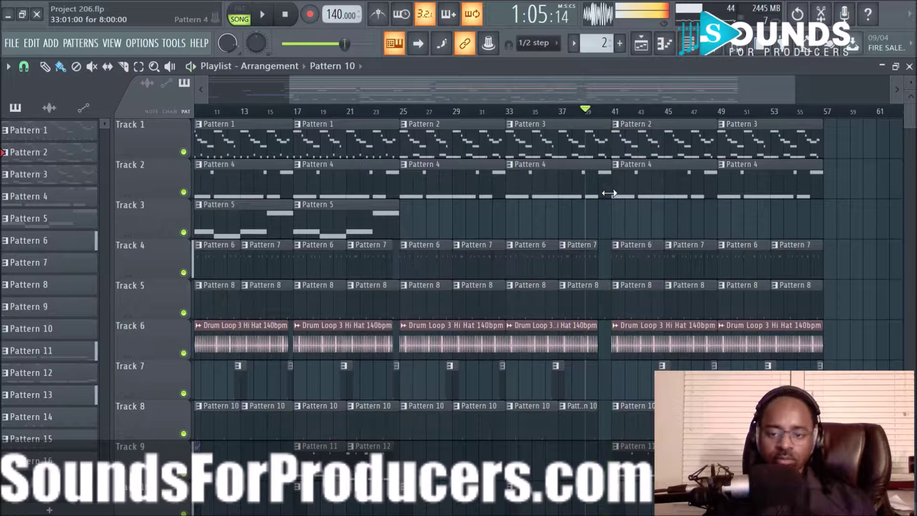
pyautogui.press('space')
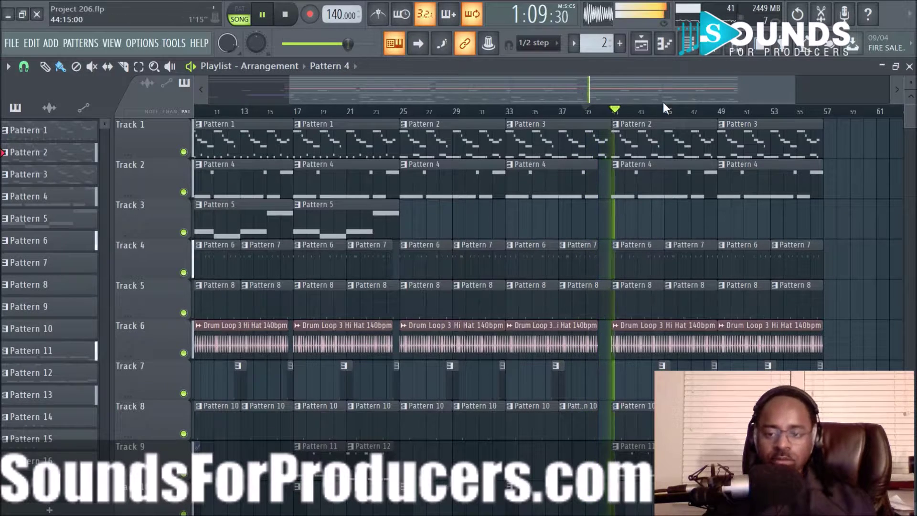
# Copy the ShaperBox2 mix level automation clip on Track 9 from the intro to bar 53
pyautogui.scroll(-2, 669, 112)
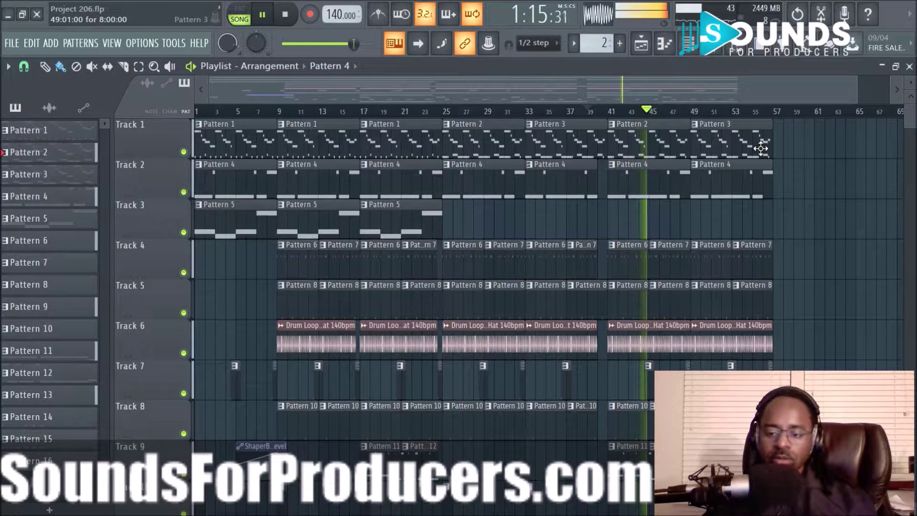
pyautogui.scroll(-2, 761, 151)
pyautogui.scroll(2, 761, 155)
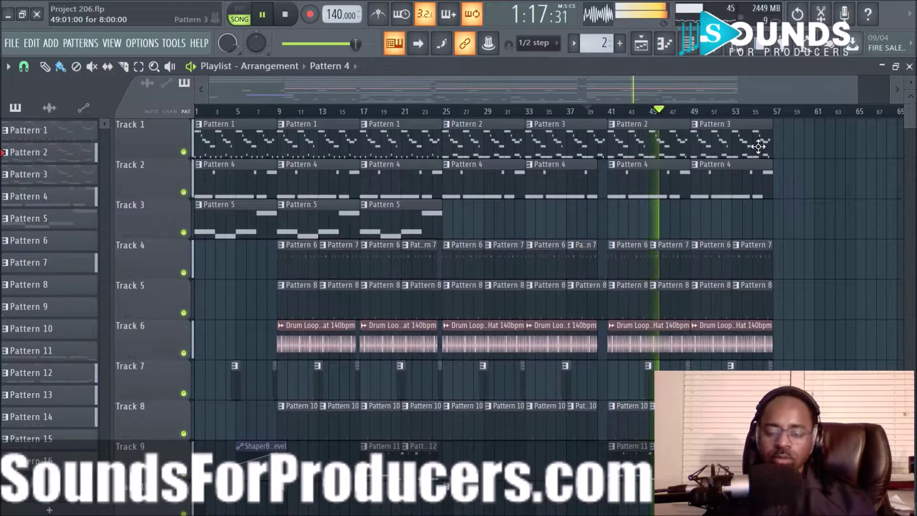
pyautogui.scroll(-3, 759, 146)
pyautogui.moveTo(262, 327); pyautogui.dragTo(759, 328)
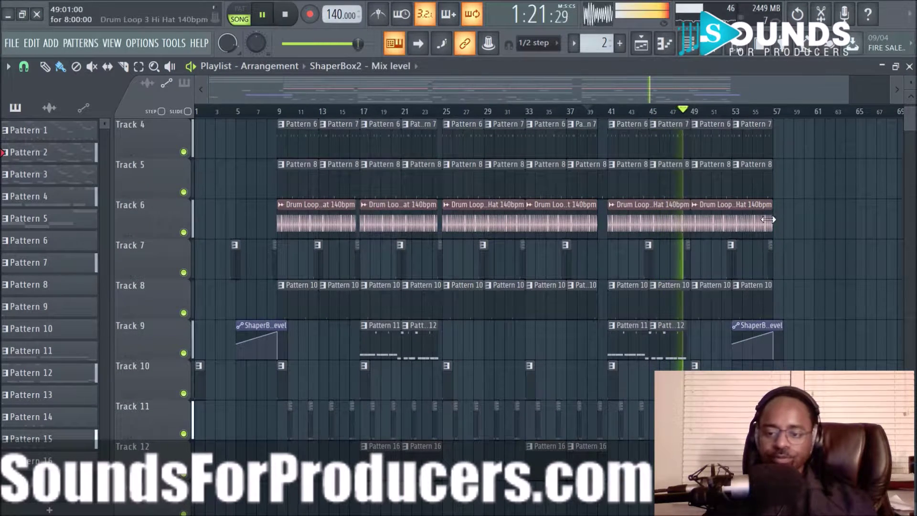
pyautogui.scroll(3, 805, 179)
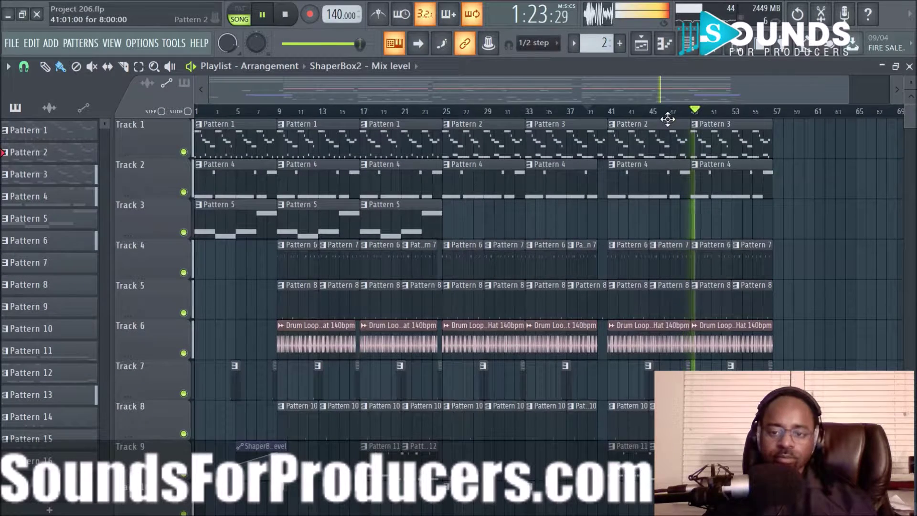
# Select all clips from bar 9 to the end of the song and duplicate them starting at bar 57
pyautogui.scroll(-4, 399, 365)
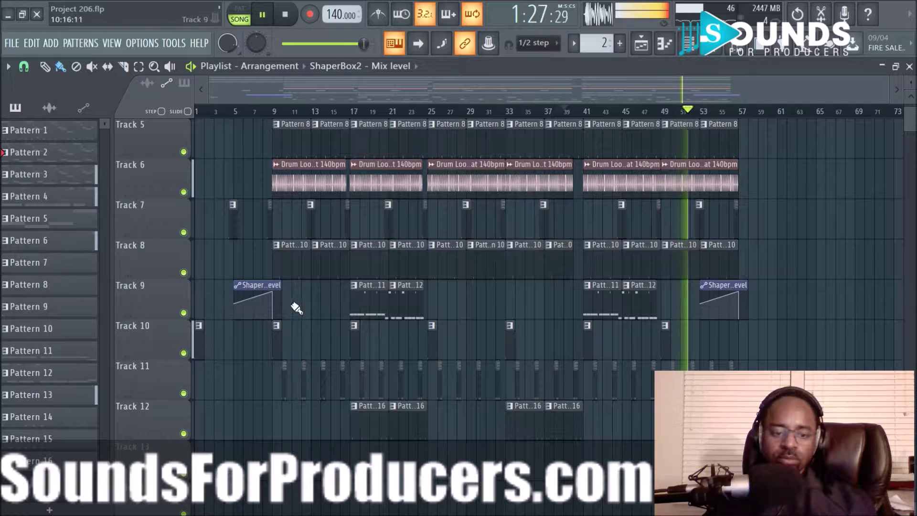
pyautogui.moveTo(279, 428); pyautogui.dragTo(750, 128)
pyautogui.scroll(-3, 799, 172)
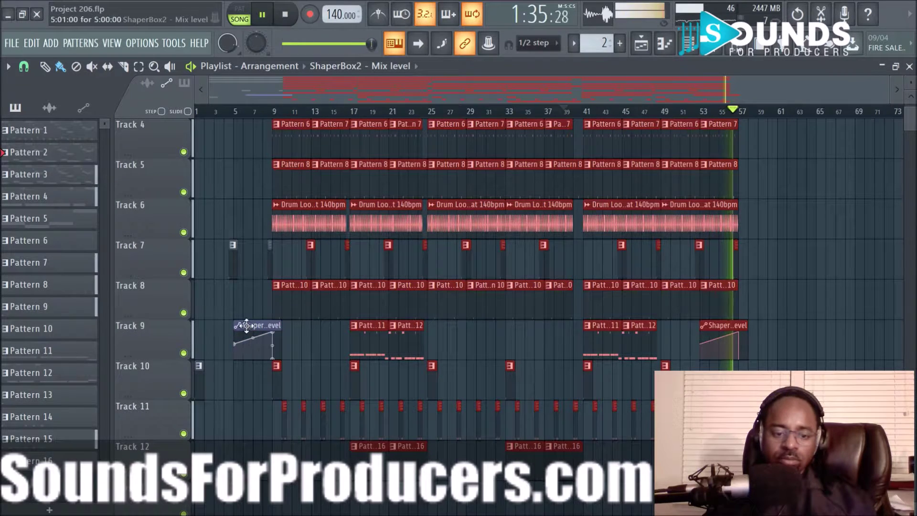
pyautogui.scroll(3, 818, 327)
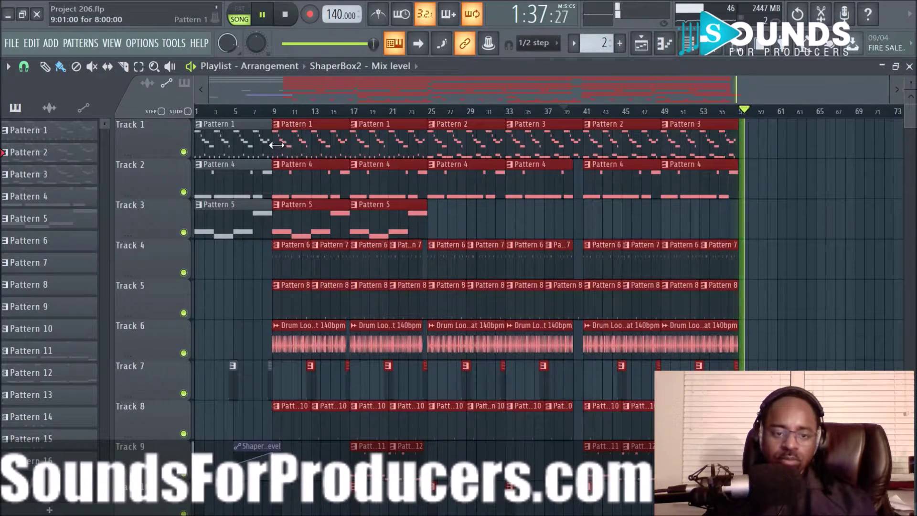
pyautogui.hotkey('ctrl', 'b')
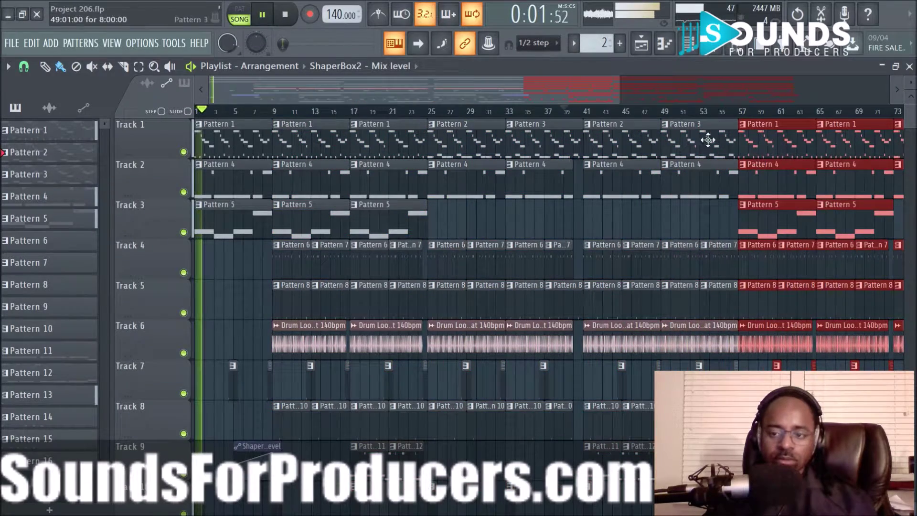
# Play the song from about bar 50 and look over the clips duplicated from bar 57 onward
pyautogui.click(671, 111)
pyautogui.moveTo(612, 96); pyautogui.dragTo(661, 97)
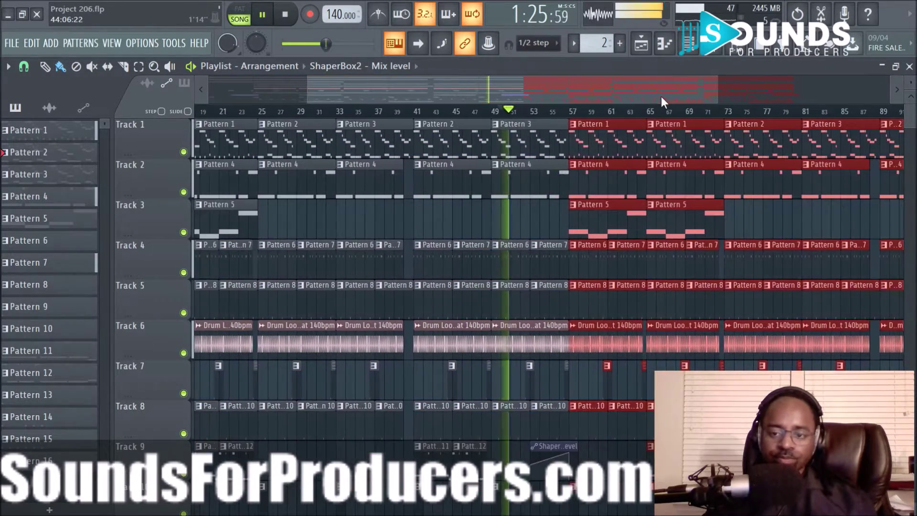
pyautogui.scroll(-2, 669, 117)
pyautogui.scroll(-4, 699, 223)
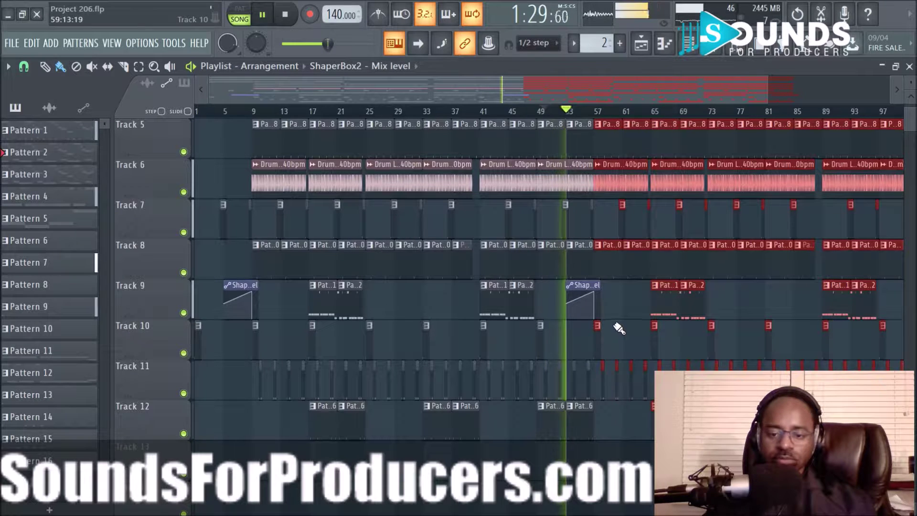
pyautogui.scroll(4, 614, 313)
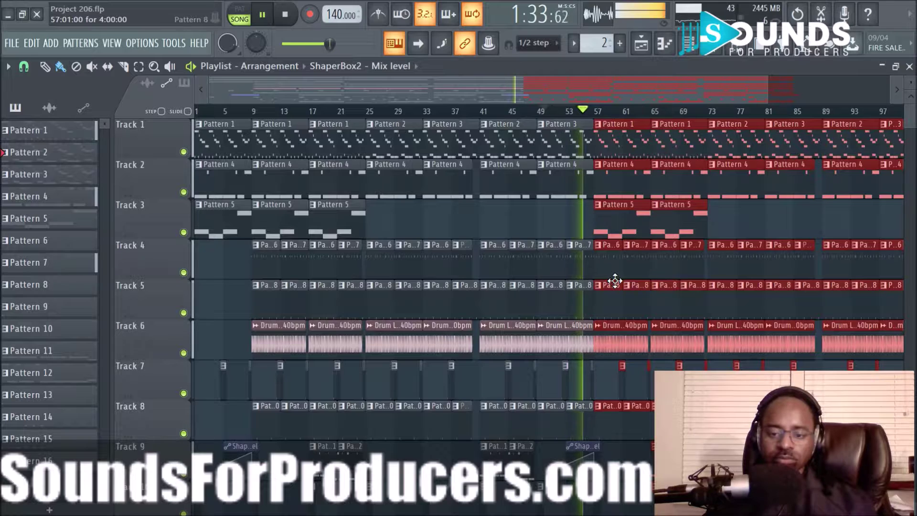
# Stop playback and make the ShaperBox2 mix level automation clip at bar 53 on Track 9 unique
pyautogui.press('space')
pyautogui.keyDown('ctrl'); pyautogui.scroll(4, 564, 163); pyautogui.keyUp('ctrl')
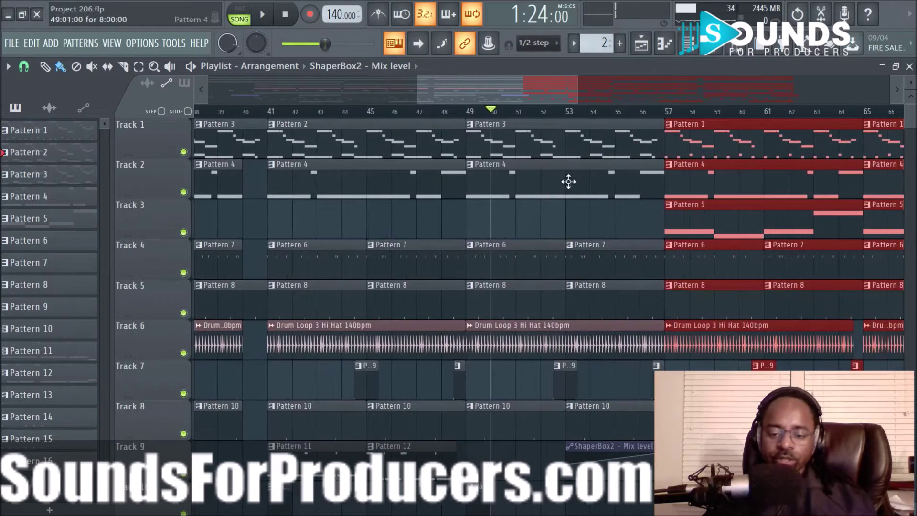
pyautogui.scroll(-3, 581, 348)
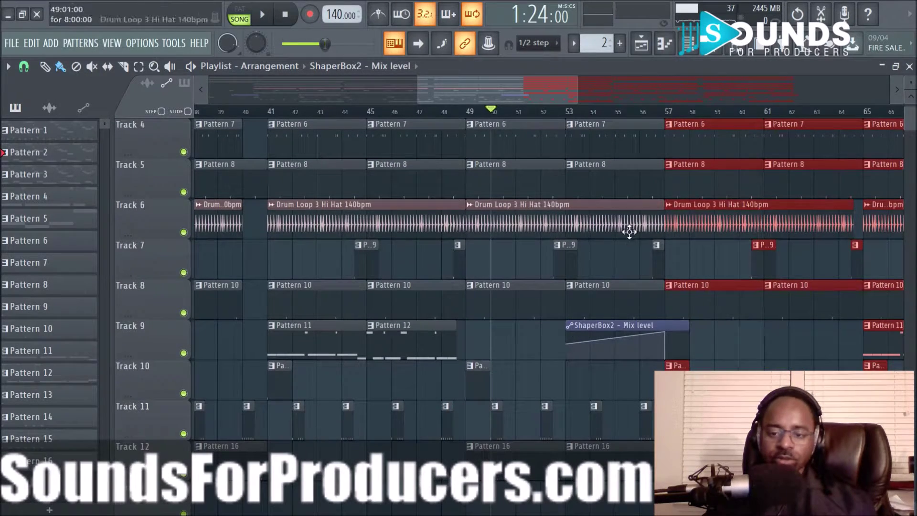
pyautogui.rightClick(573, 327)
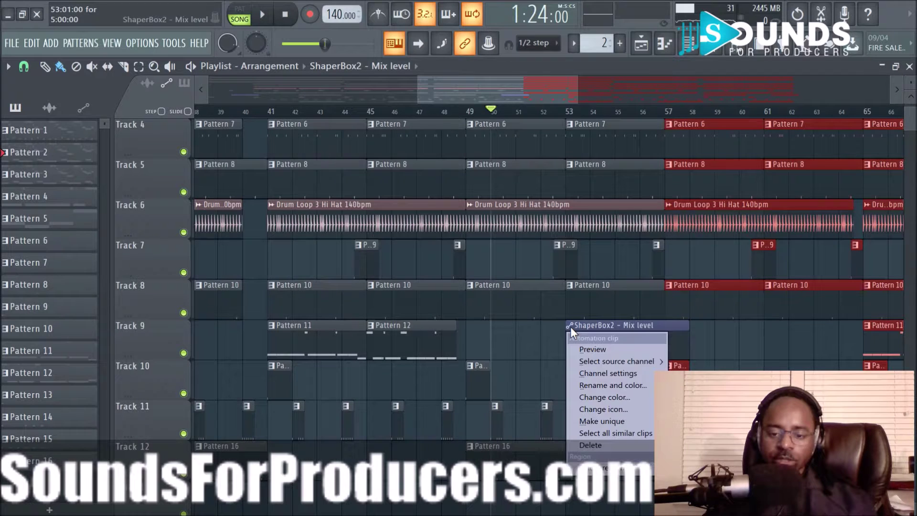
pyautogui.click(589, 418)
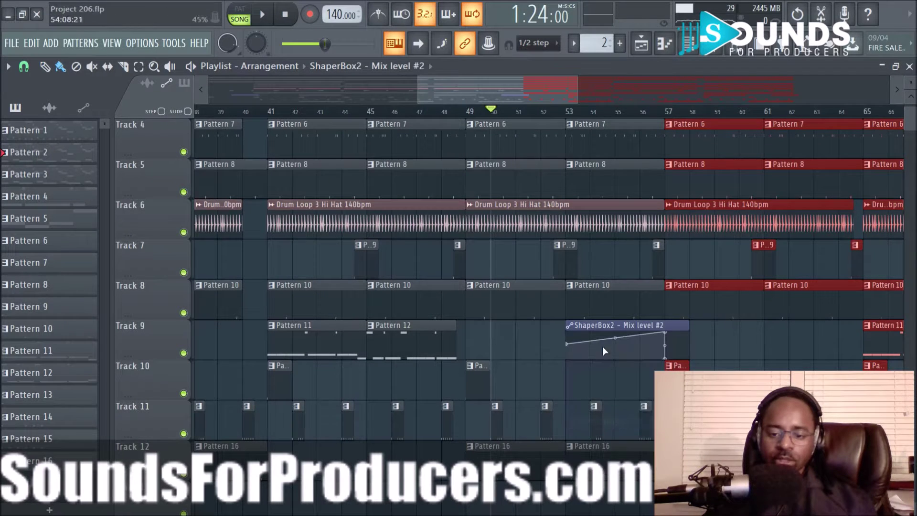
# Move the unique ShaperBox2 automation clip to start at bar 55 and trim it to end at bar 57
pyautogui.moveTo(593, 325); pyautogui.dragTo(644, 326)
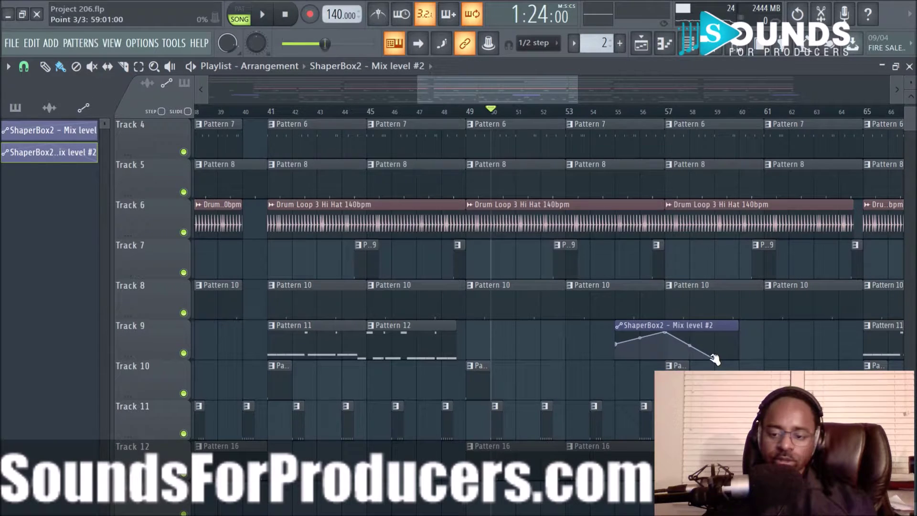
pyautogui.press('space')
pyautogui.moveTo(738, 326); pyautogui.dragTo(671, 326)
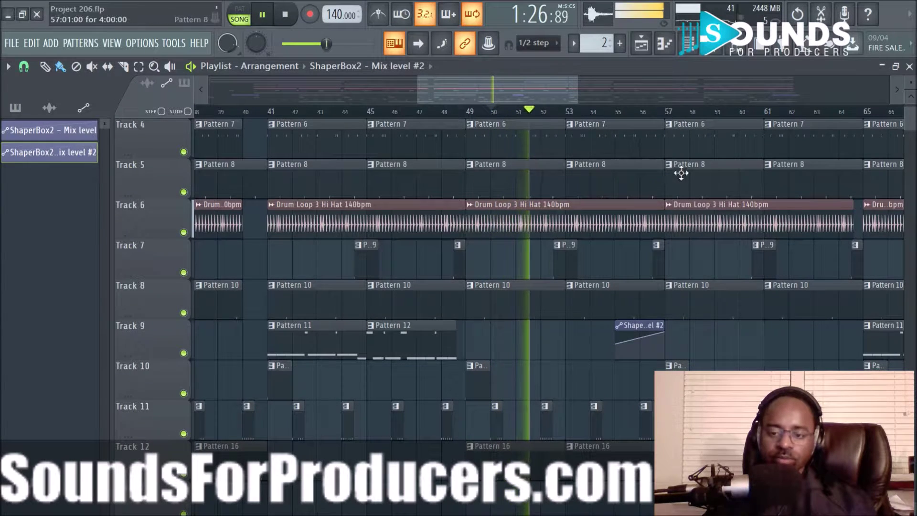
# Trim Track 4's Pattern 7 clip and Track 6's hi-hat loop before bar 57 so both end at bar 55
pyautogui.scroll(-3, 652, 113)
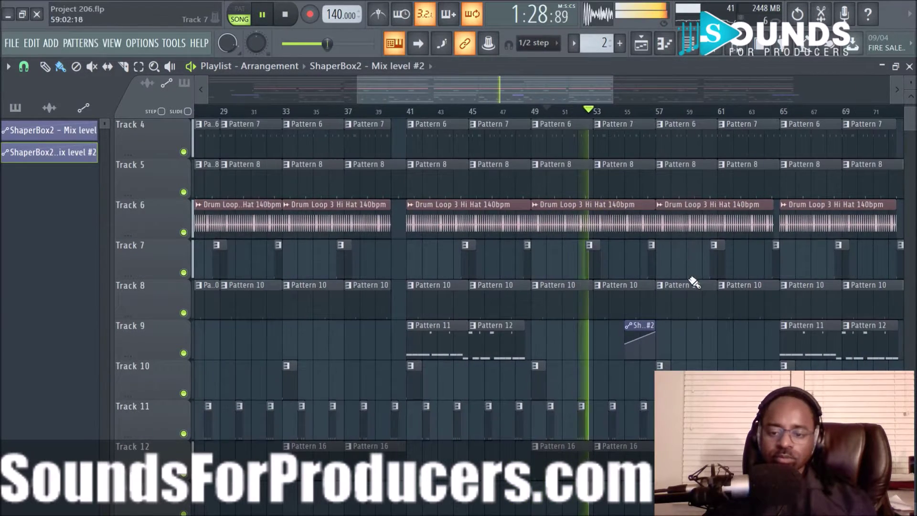
pyautogui.scroll(3, 692, 282)
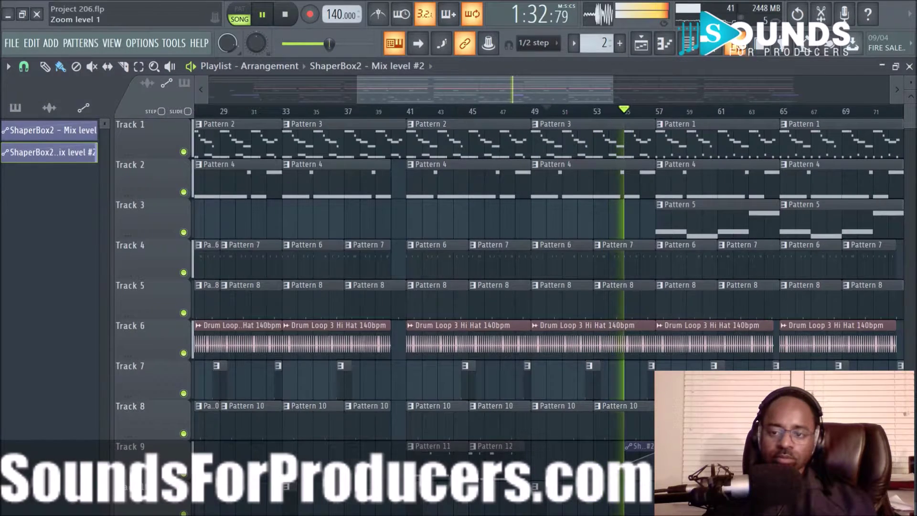
pyautogui.scroll(-2, 680, 220)
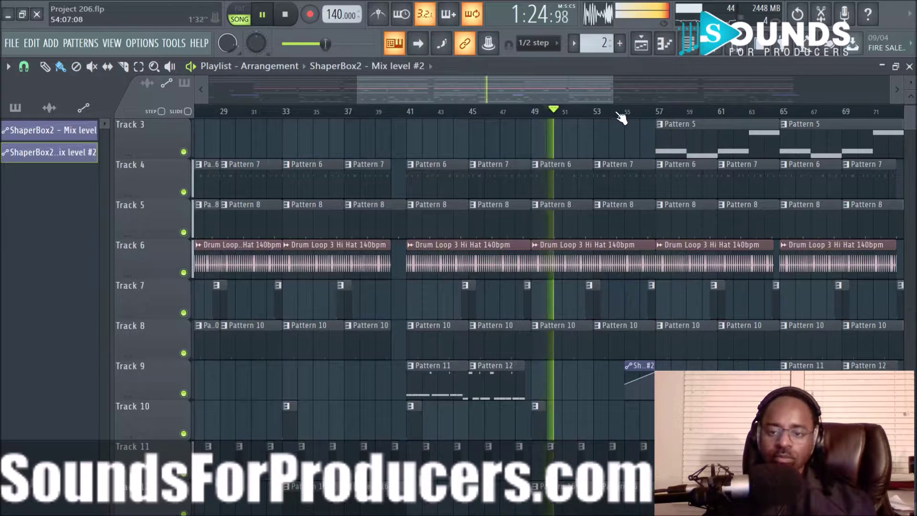
pyautogui.scroll(1, 621, 117)
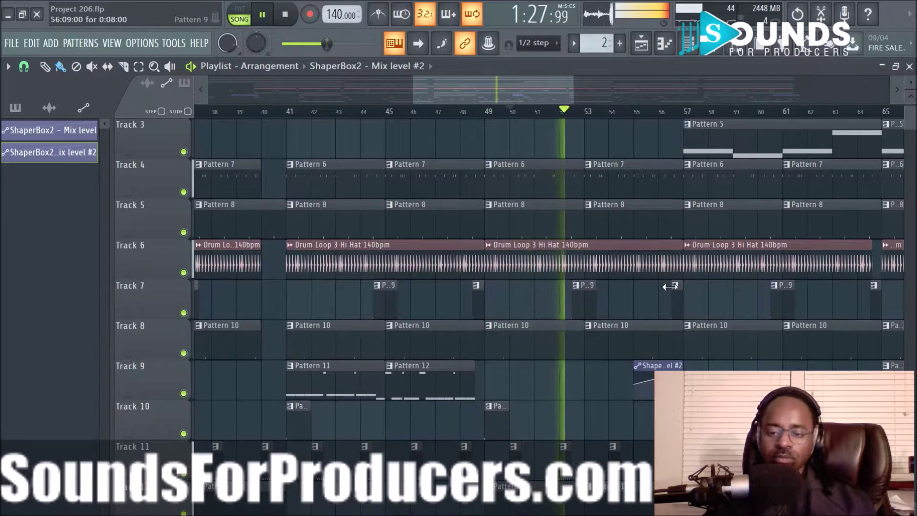
pyautogui.scroll(2, 654, 325)
pyautogui.moveTo(677, 258); pyautogui.dragTo(642, 259)
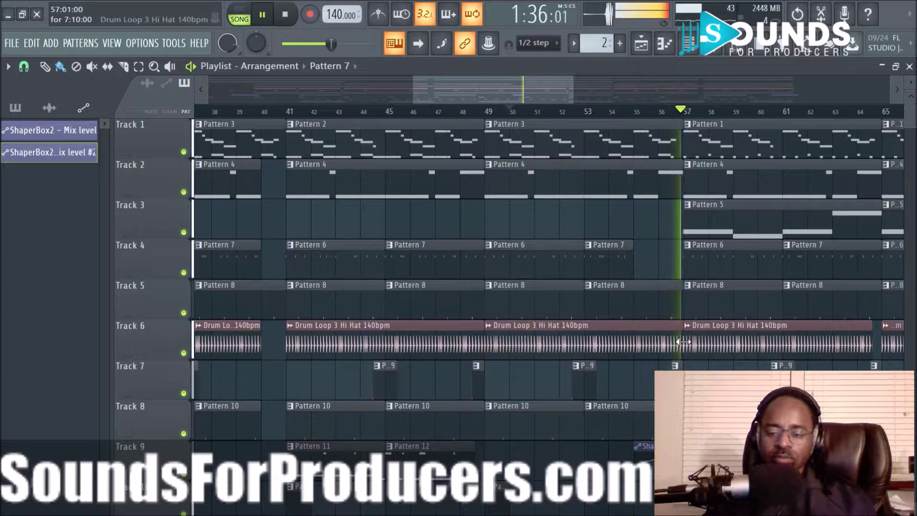
pyautogui.moveTo(682, 340); pyautogui.dragTo(633, 341)
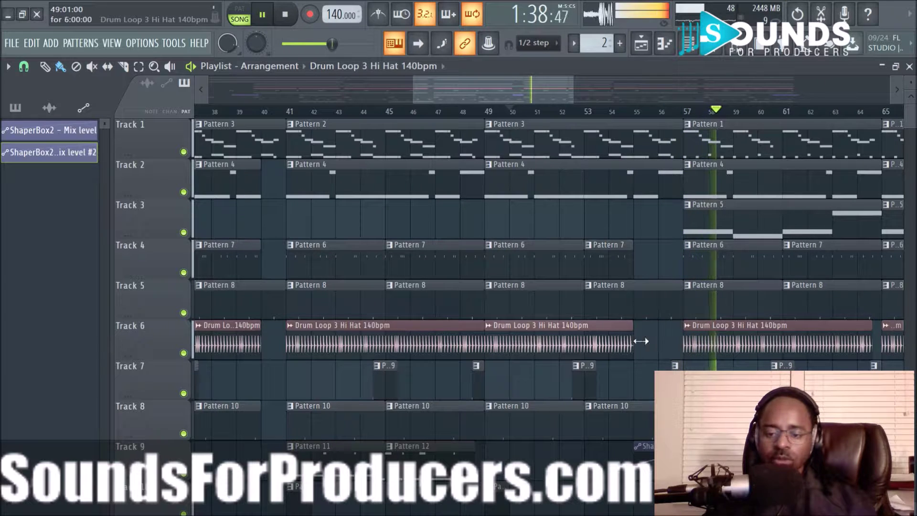
# Extend Track 4's Pattern 7 clip back to bar 57 and trim Track 12's Pattern 16 clip to end at bar 56
pyautogui.click(630, 263)
pyautogui.scroll(-3, 665, 351)
pyautogui.scroll(-3, 665, 351)
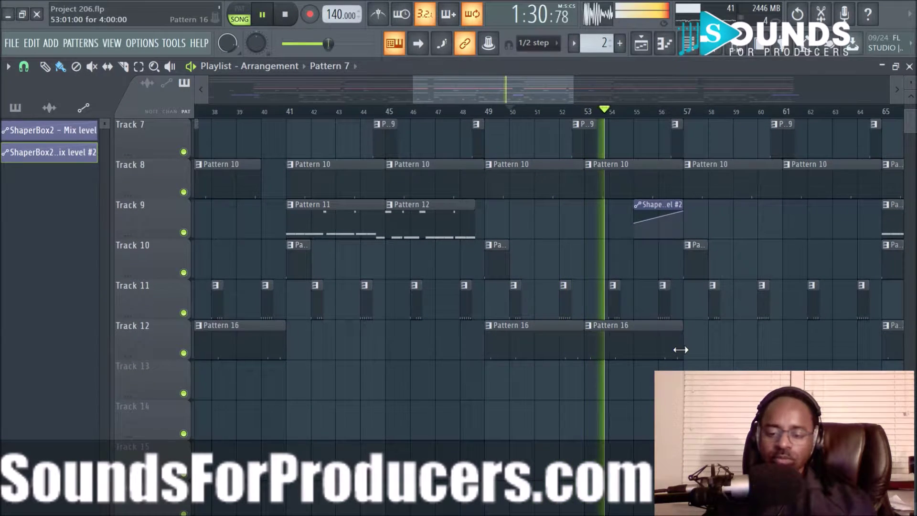
pyautogui.moveTo(677, 350); pyautogui.dragTo(664, 350)
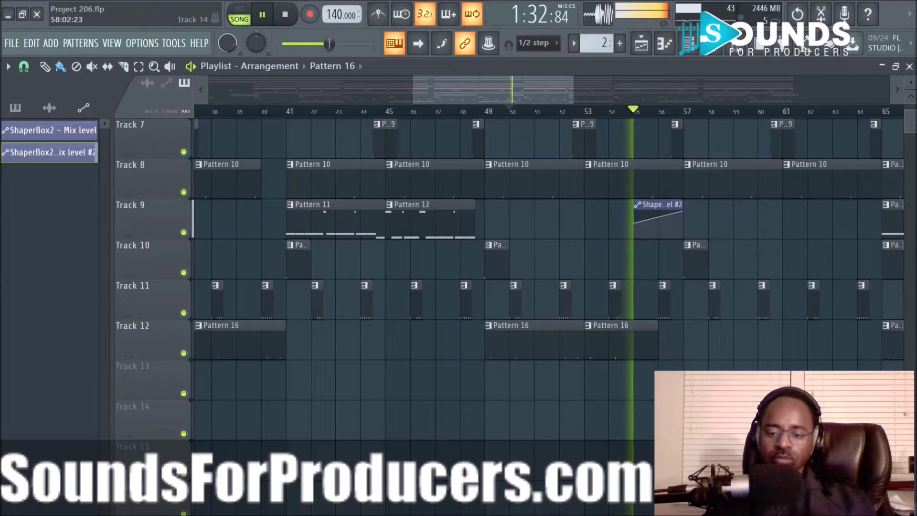
# Replay the transition into bar 57, starting from about bar 55 and from bar 54
pyautogui.scroll(4, 665, 350)
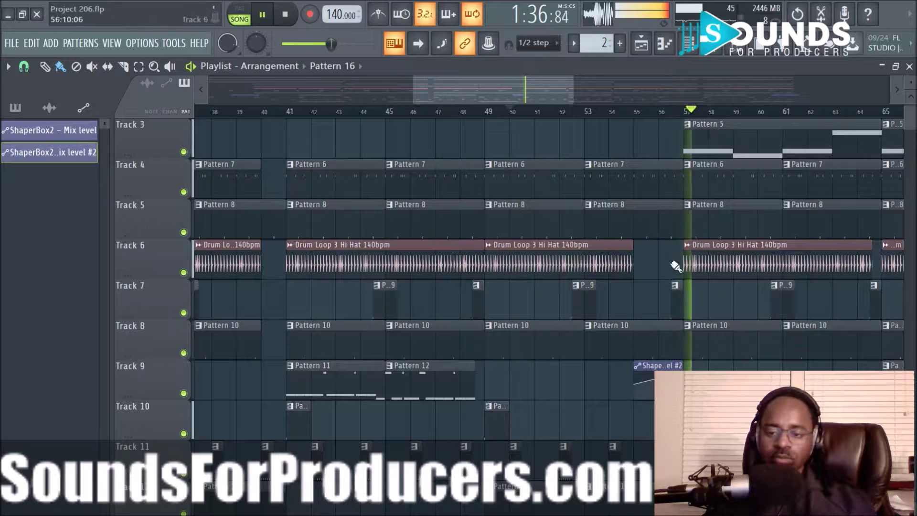
pyautogui.click(639, 112)
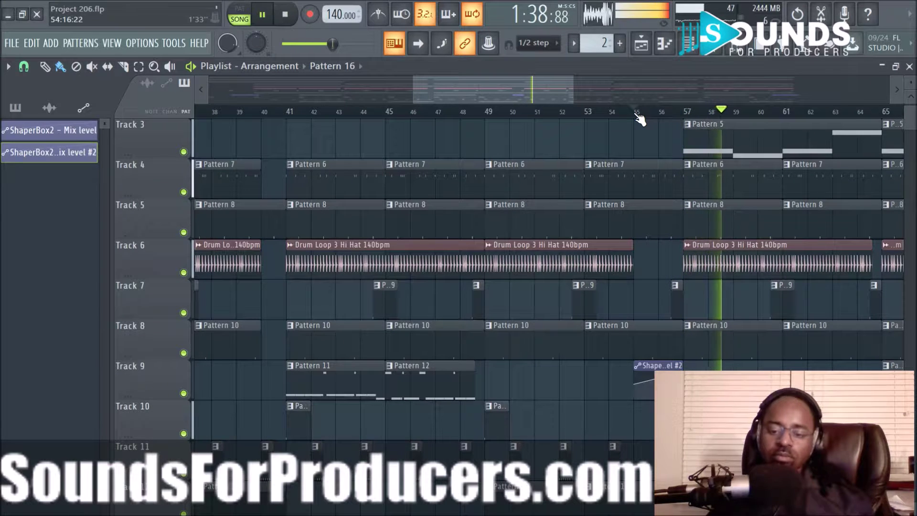
pyautogui.click(637, 113)
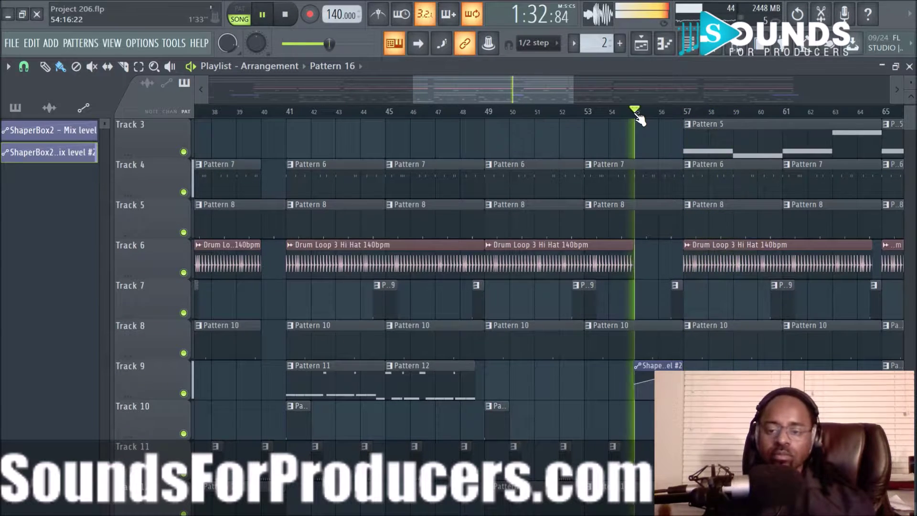
pyautogui.click(609, 113)
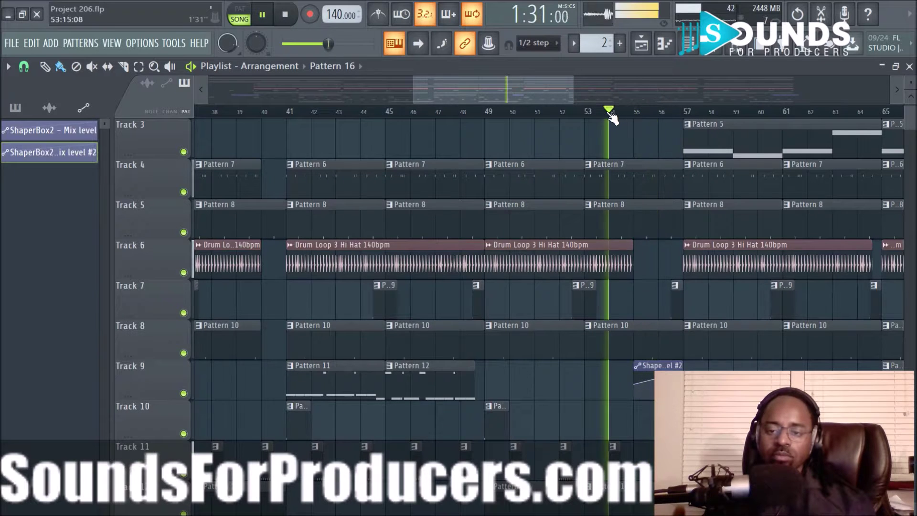
# Undo the extension of Track 4's Pattern 7 clip before bar 57 and replay the transition
pyautogui.press('space')
pyautogui.hotkey('ctrl', 'z')
pyautogui.press('space')
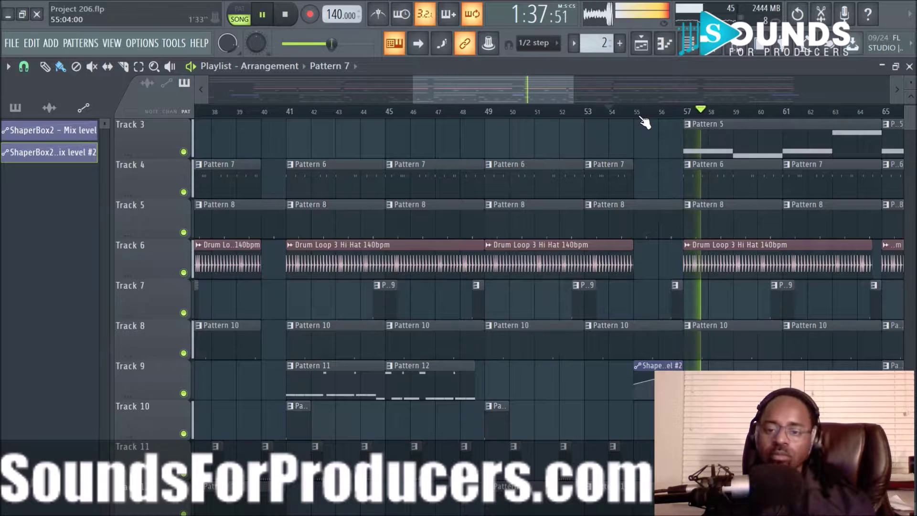
# Lengthen the ShaperBox2 automation clip at bar 55 on Track 9 to end at bar 58 and replay it
pyautogui.scroll(-1, 645, 123)
pyautogui.scroll(-1, 645, 125)
pyautogui.press('space')
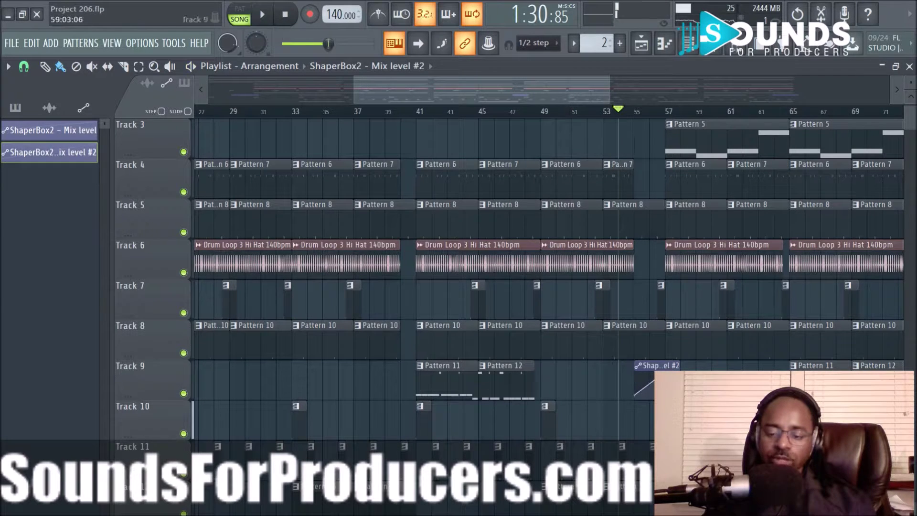
pyautogui.press('space')
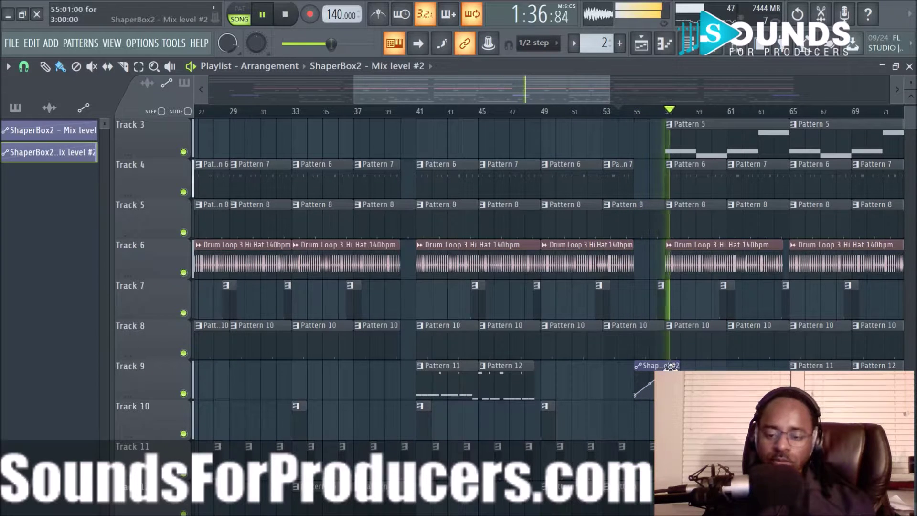
# Lower the first automation point of the bar 55 ShaperBox2 clip to the clip's bottom and replay the transition
pyautogui.press('space')
pyautogui.press('space')
pyautogui.press('space')
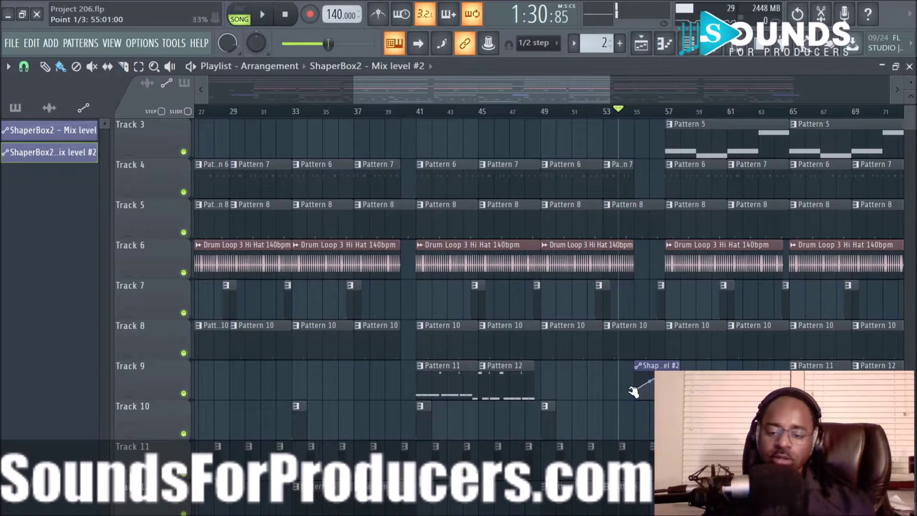
pyautogui.press('space')
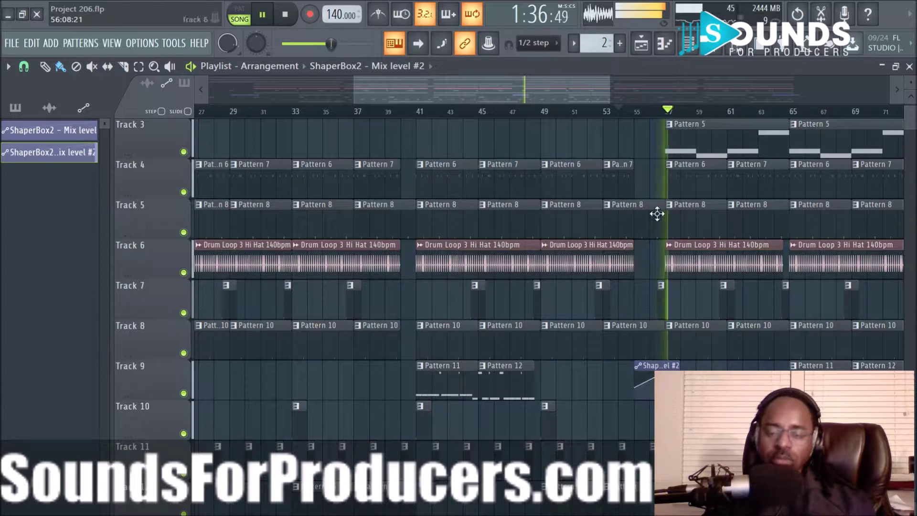
pyautogui.moveTo(636, 387); pyautogui.dragTo(637, 399)
pyautogui.press('space')
pyautogui.press('space')
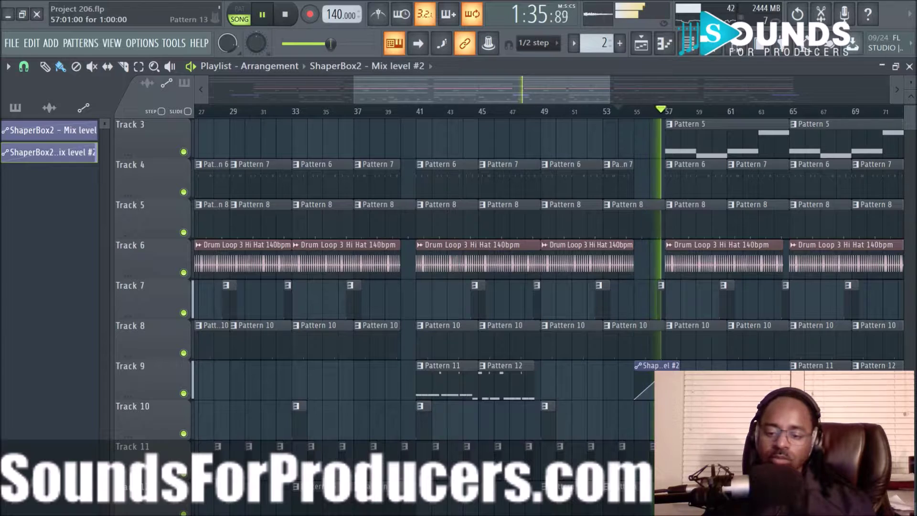
# Look over the arrangement from bar 57 to the end of the song while it plays
pyautogui.scroll(-3, 658, 115)
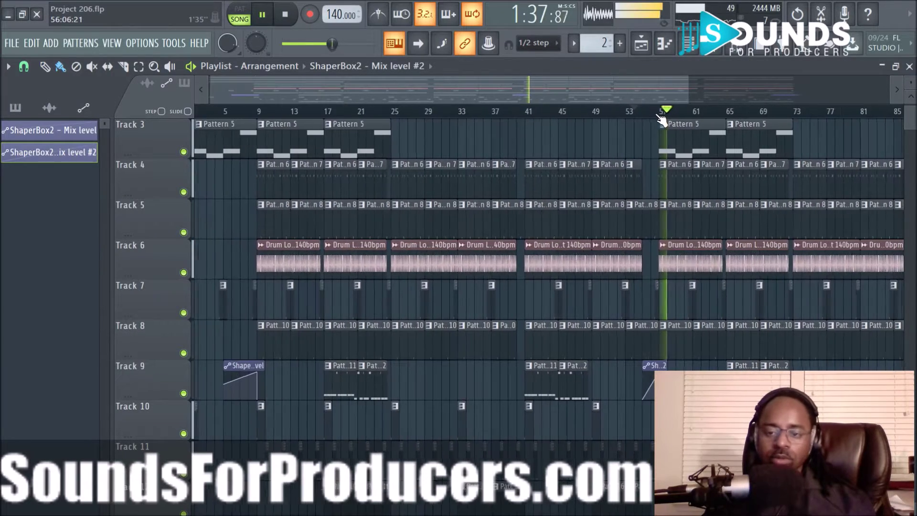
pyautogui.moveTo(637, 87); pyautogui.dragTo(779, 98)
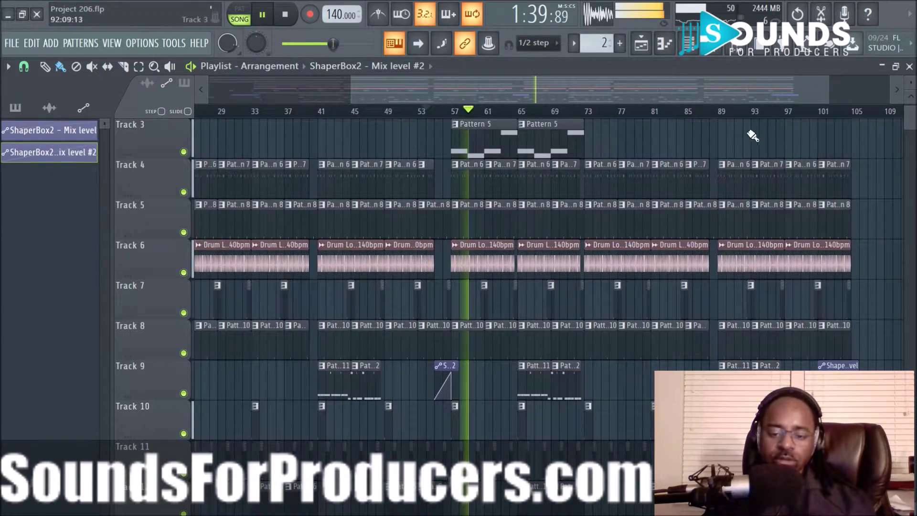
pyautogui.scroll(-1, 688, 118)
pyautogui.scroll(2, 709, 137)
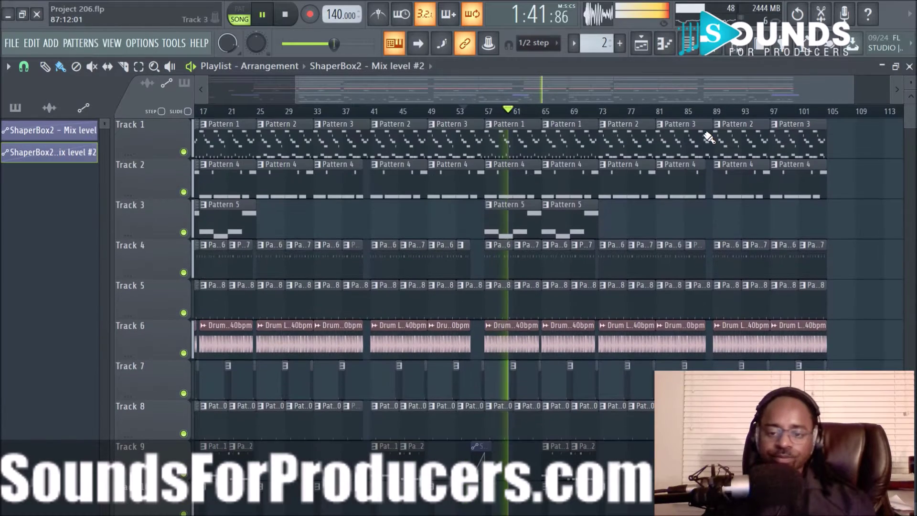
pyautogui.scroll(2, 680, 124)
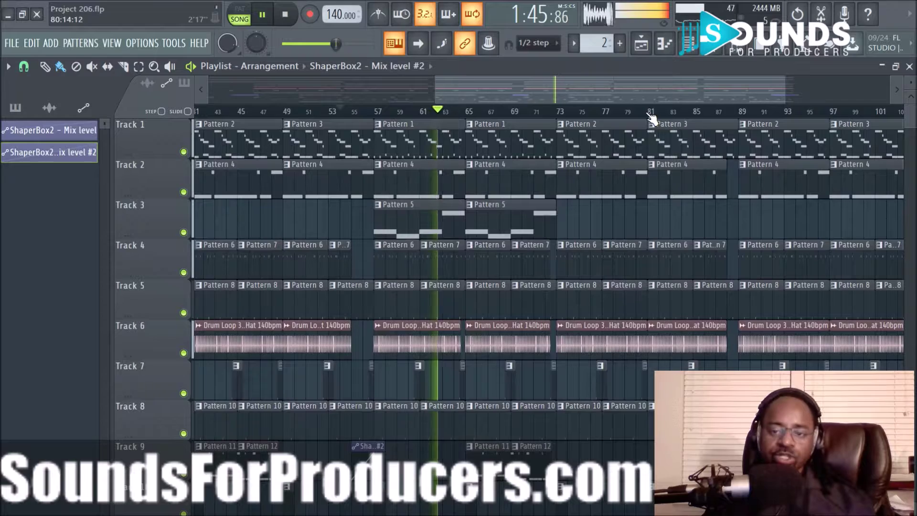
pyautogui.scroll(-2, 651, 117)
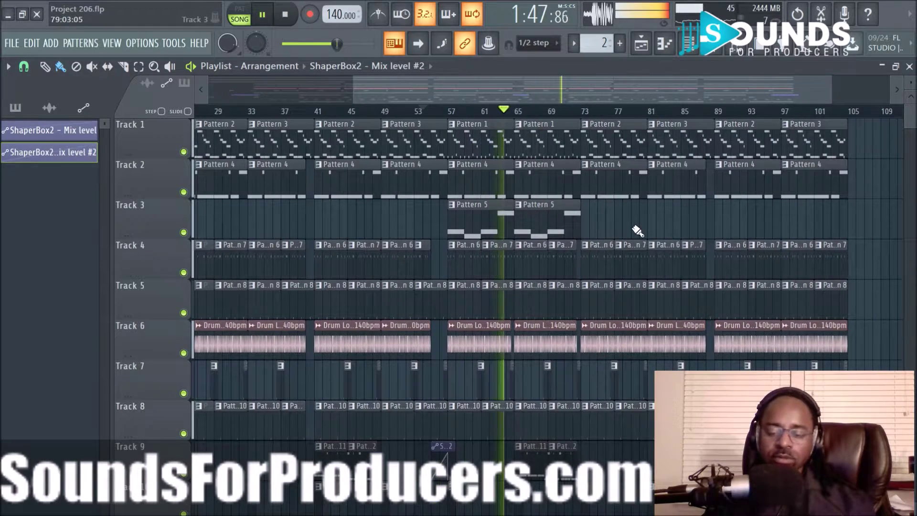
# Delete the Pattern 6 clip at bar 73 on Track 4 and the Pattern 8 clip at bar 77 on Track 5
pyautogui.scroll(3, 635, 119)
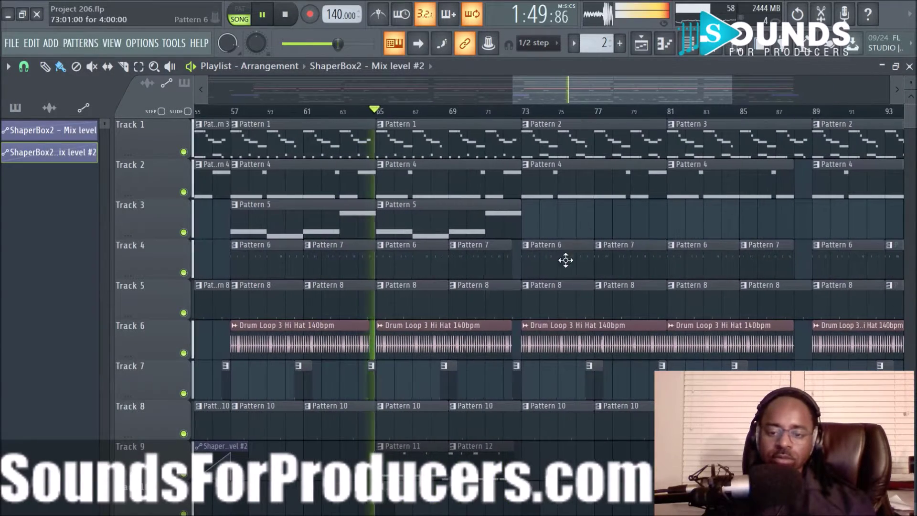
pyautogui.rightClick(566, 260)
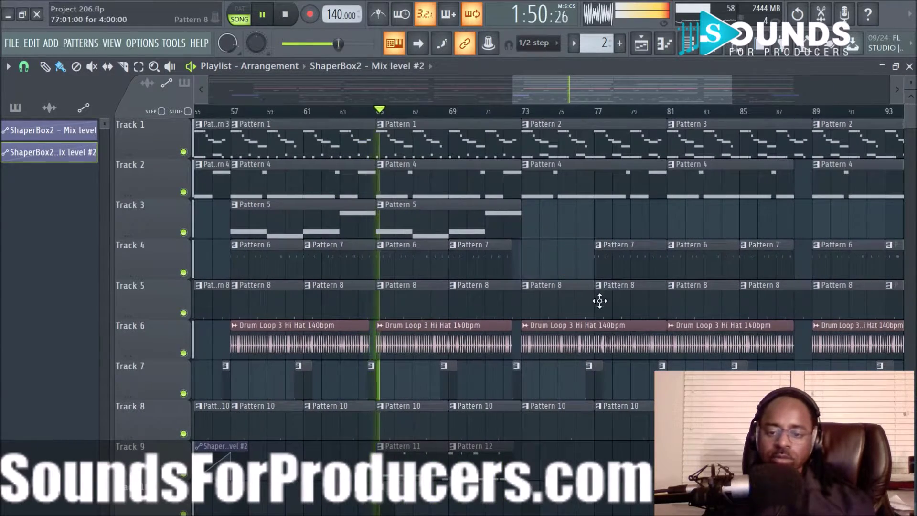
pyautogui.rightClick(631, 306)
pyautogui.scroll(-3, 614, 386)
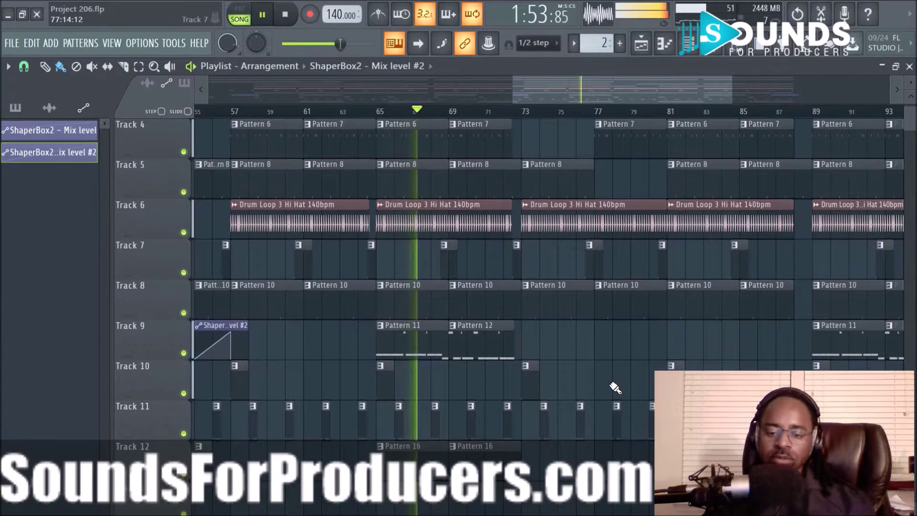
# Shorten the Pattern 16 clip at bar 85 on Track 12 so that it ends at about bar 87
pyautogui.scroll(4, 615, 385)
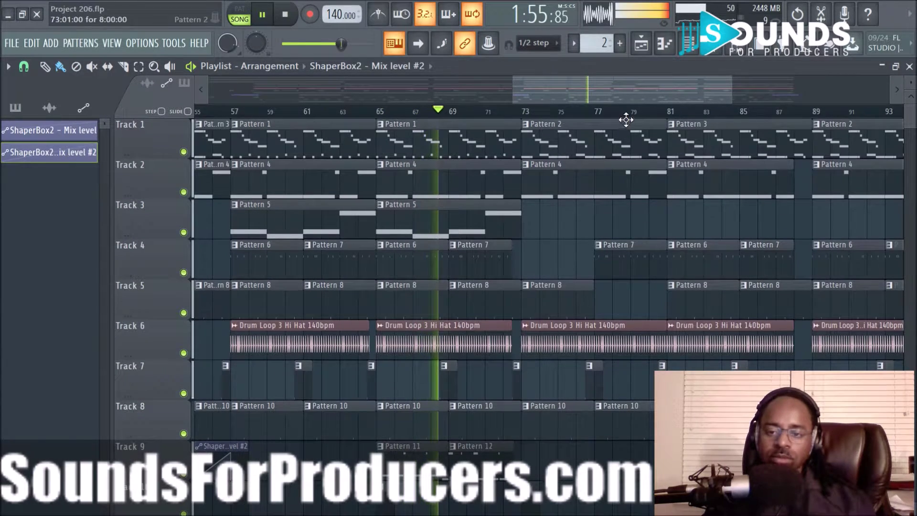
pyautogui.scroll(-3, 626, 119)
pyautogui.moveTo(653, 91); pyautogui.dragTo(692, 91)
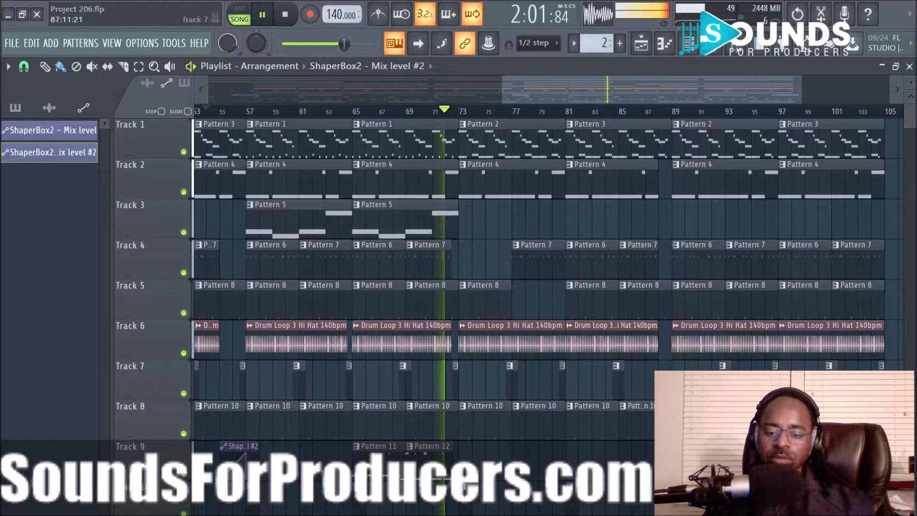
pyautogui.scroll(-4, 664, 358)
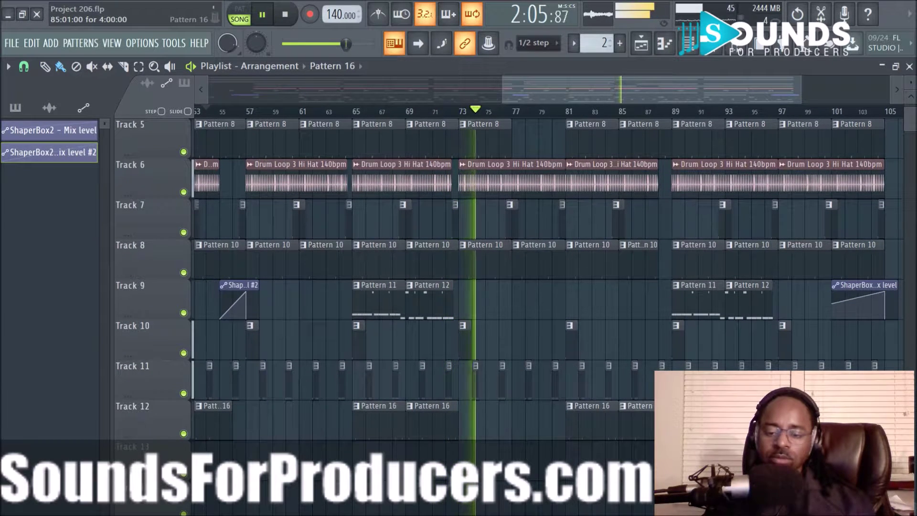
pyautogui.moveTo(648, 424); pyautogui.dragTo(643, 424)
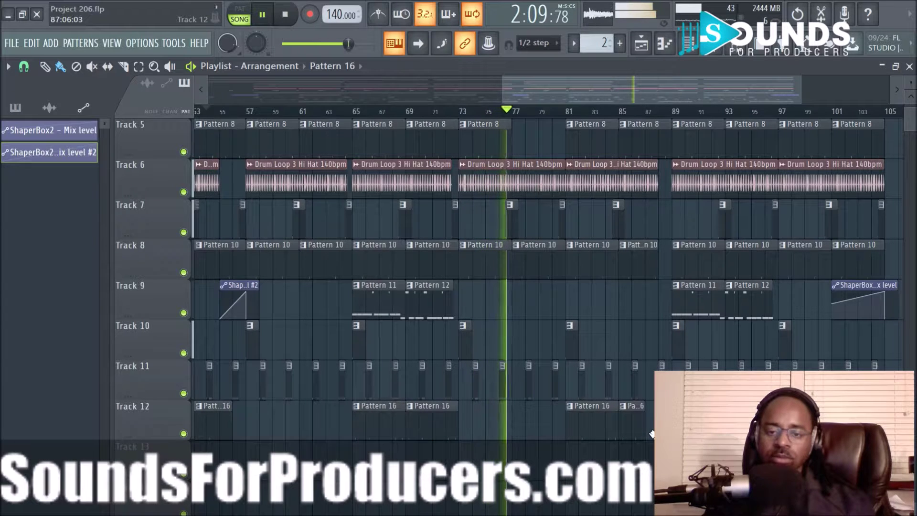
# Change the snap setting and trim the starts of the bar 89 Pattern 6 and Pattern 8 clips on Tracks 4 and 5 to about bar 90
pyautogui.scroll(3, 639, 330)
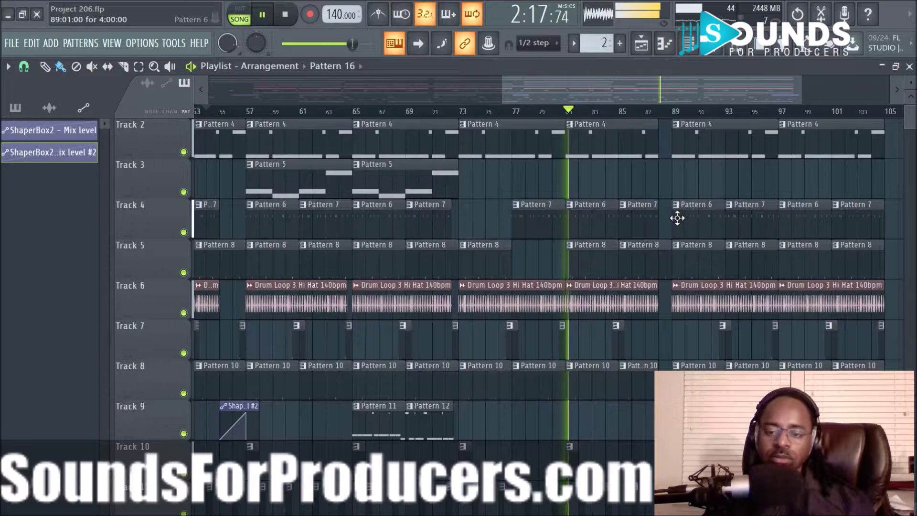
pyautogui.click(24, 66)
pyautogui.click(55, 236)
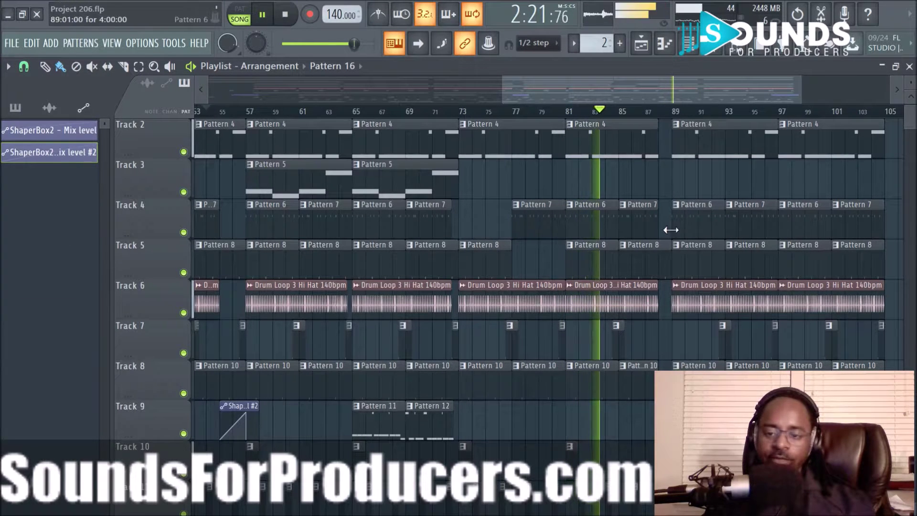
pyautogui.moveTo(673, 233); pyautogui.dragTo(688, 269)
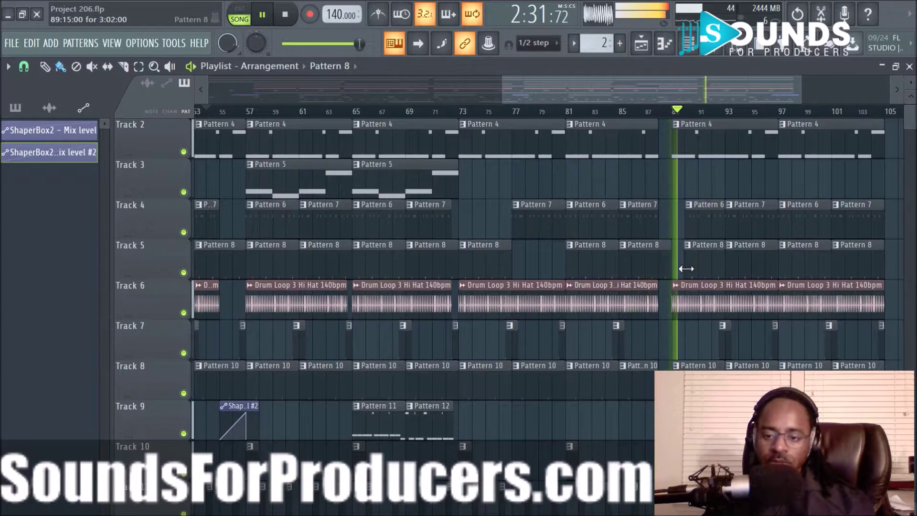
# Replay from bar 85 and fine-tune the starts of the trimmed Pattern 6 and Pattern 8 clips to exactly bar 90
pyautogui.scroll(2, 692, 196)
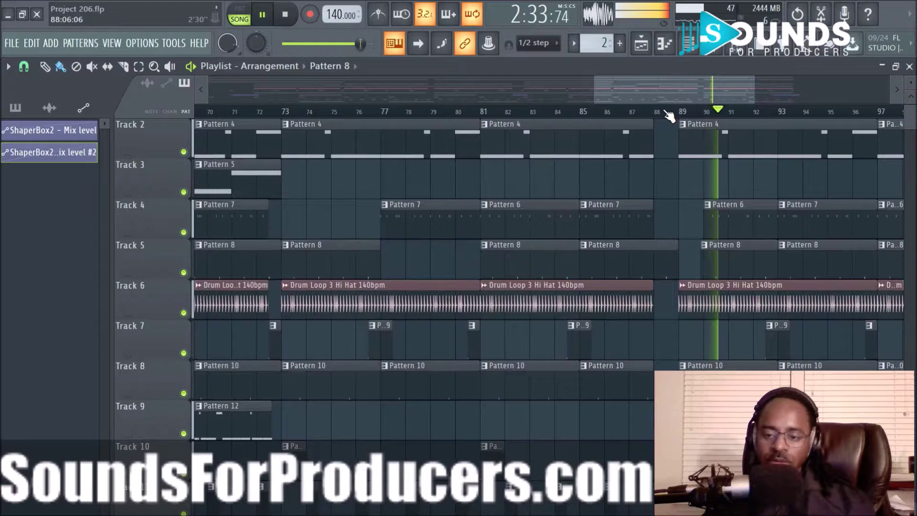
pyautogui.press('space')
pyautogui.click(578, 112)
pyautogui.press('space')
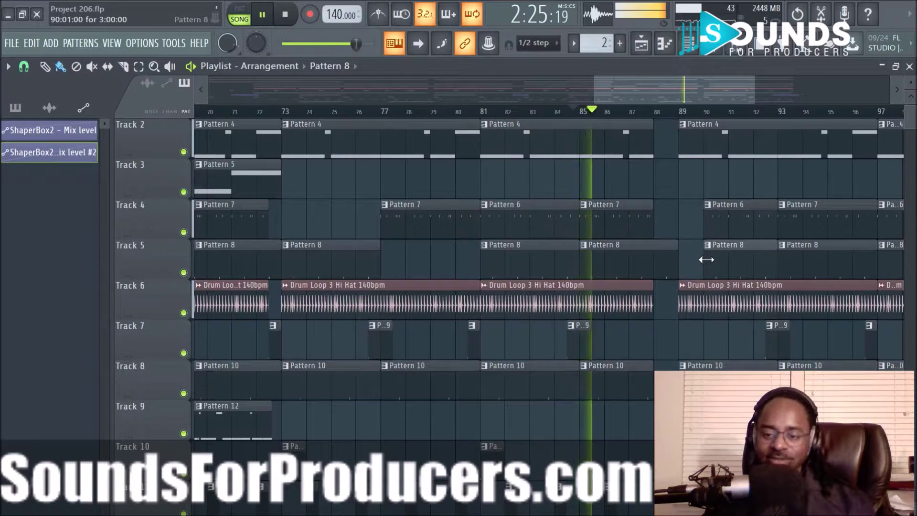
pyautogui.click(707, 219)
pyautogui.moveTo(707, 219); pyautogui.dragTo(689, 220)
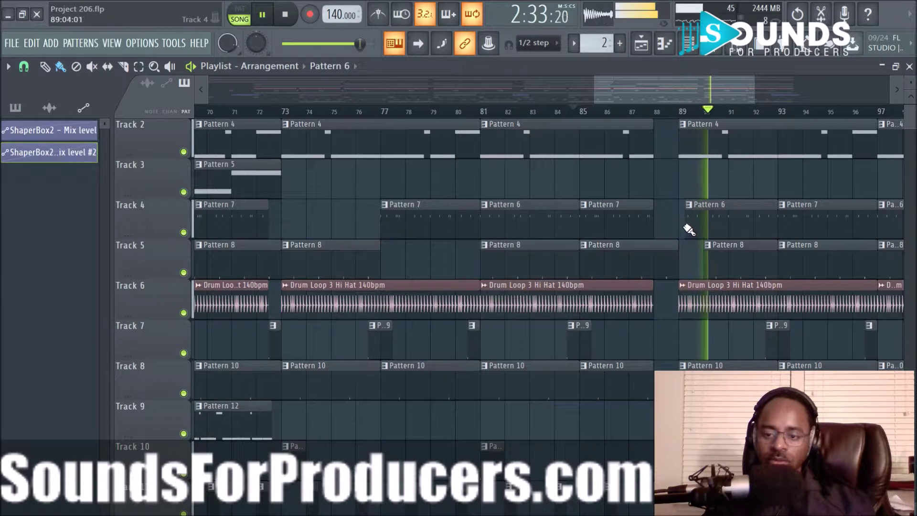
pyautogui.moveTo(688, 229); pyautogui.dragTo(700, 233)
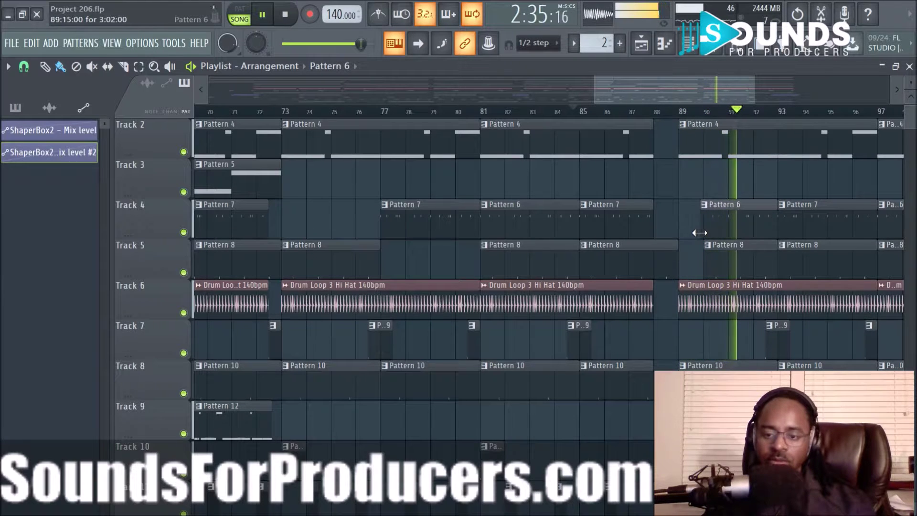
pyautogui.moveTo(700, 233); pyautogui.dragTo(703, 233)
pyautogui.press('space')
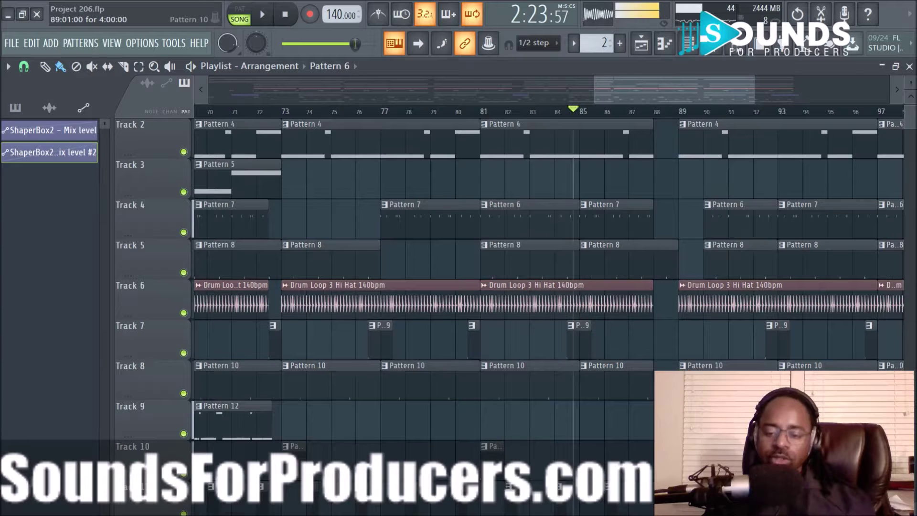
# Replay the song from bar 85 through the break at bar 89 and check the arrangement around it
pyautogui.scroll(-1, 707, 382)
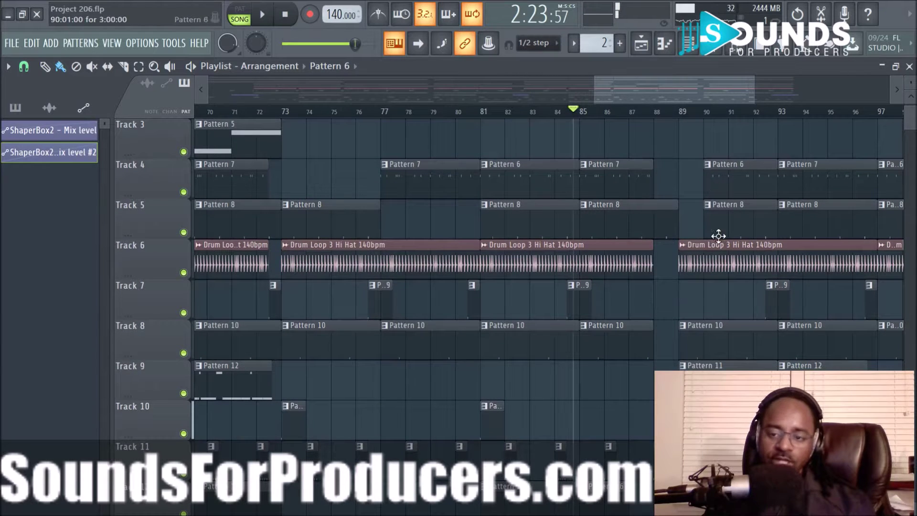
pyautogui.press('space')
pyautogui.scroll(-2, 621, 120)
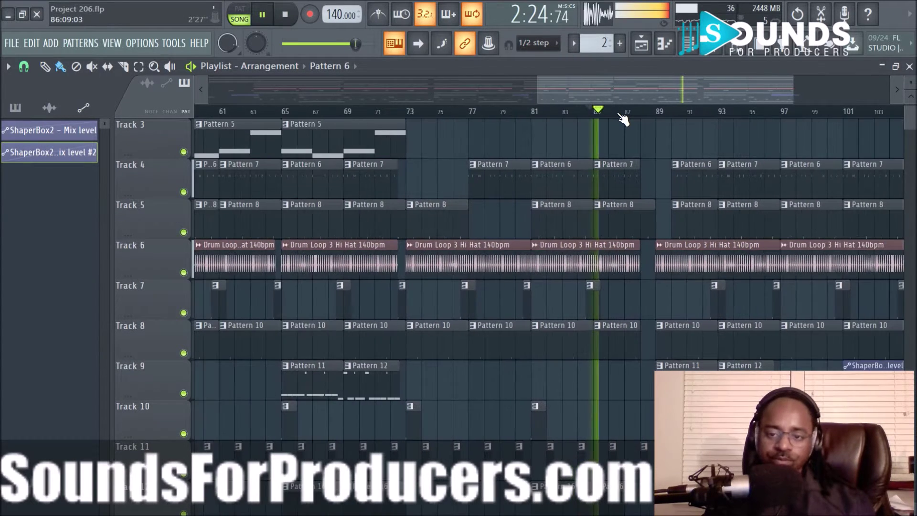
pyautogui.scroll(2, 663, 153)
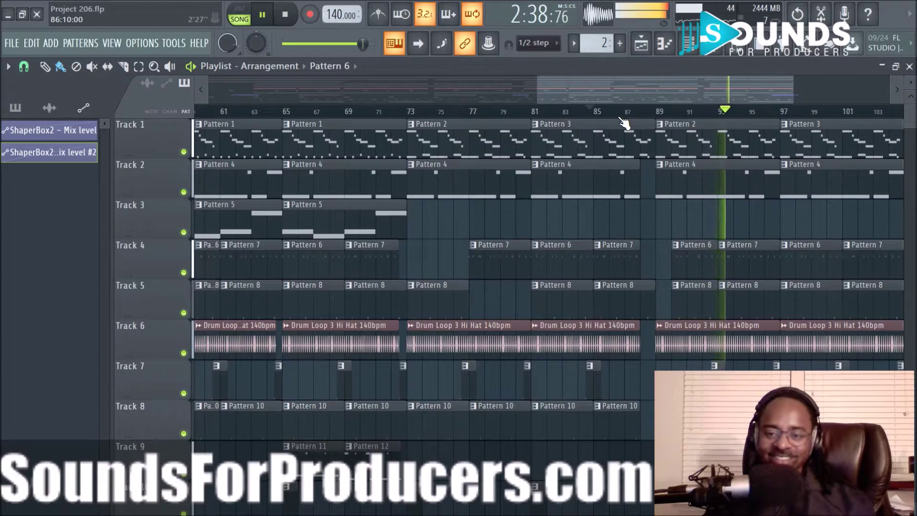
pyautogui.scroll(-2, 624, 122)
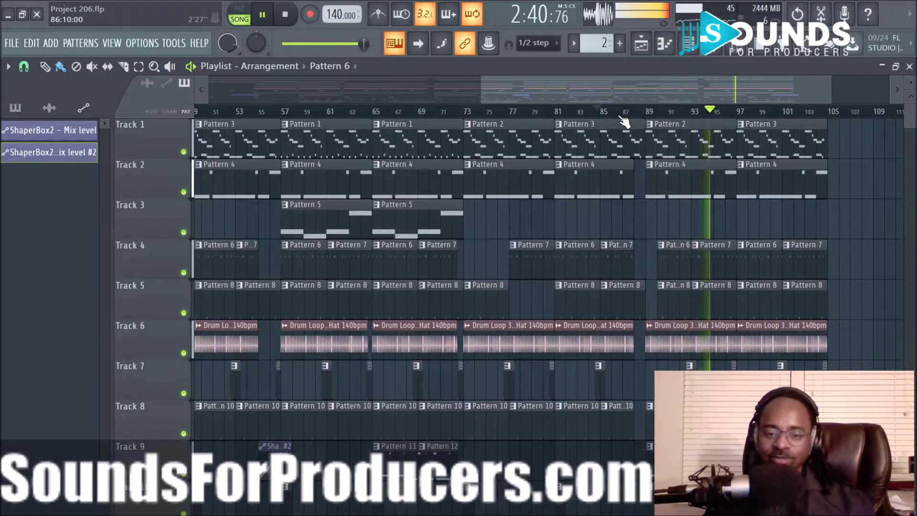
# Select all clips from bar 57 to bar 73 on every track, including the bar 55 ShaperBox2 automation clip, and stop playback
pyautogui.scroll(-1, 297, 233)
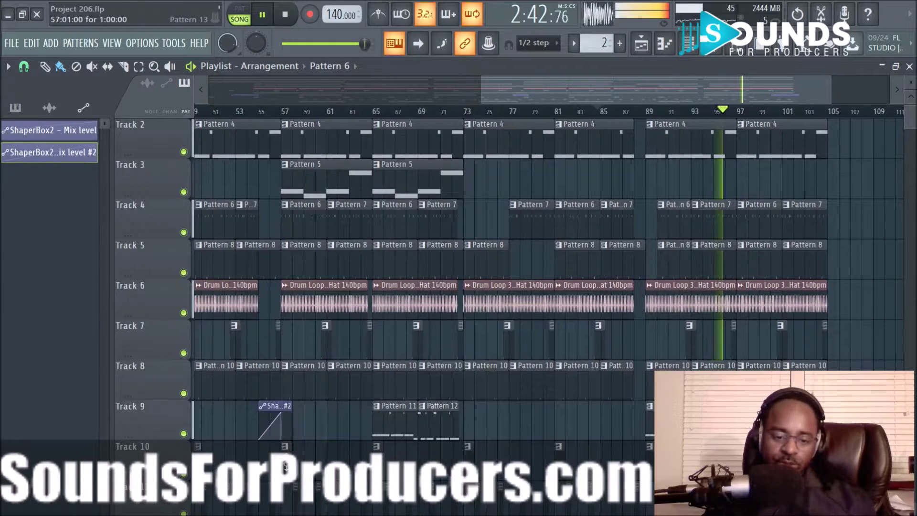
pyautogui.moveTo(292, 448); pyautogui.dragTo(492, 449)
pyautogui.scroll(-5, 482, 430)
pyautogui.moveTo(291, 322); pyautogui.dragTo(474, 362)
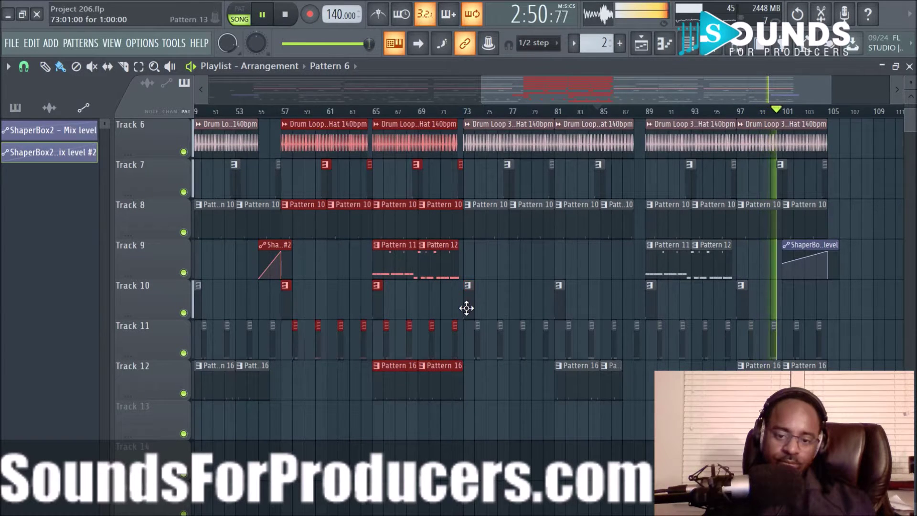
pyautogui.scroll(5, 469, 305)
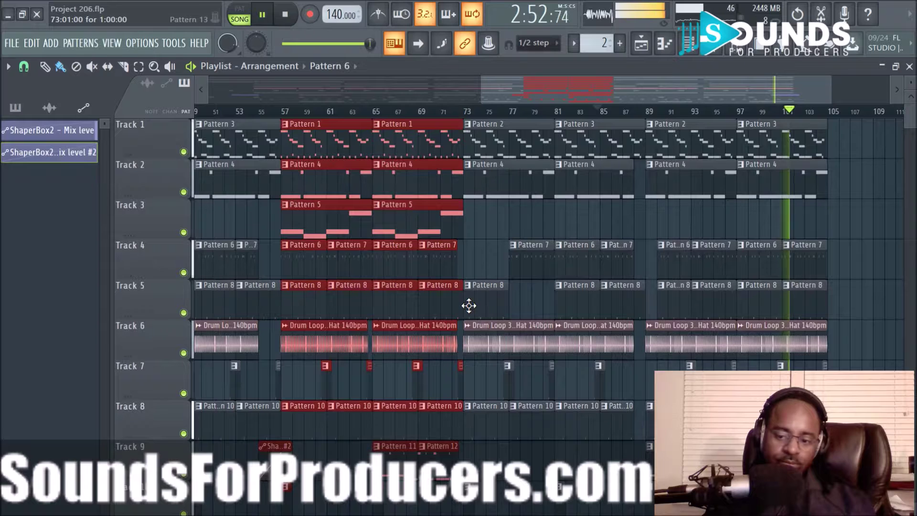
pyautogui.press('space')
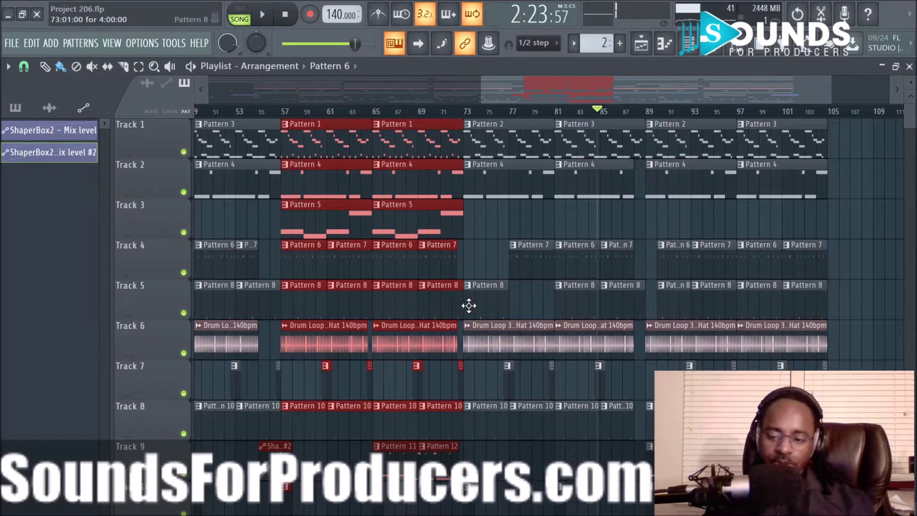
# Copy the selected section so its patterns start at bar 105, replacing the old ShaperBox2 - Mix level clip at bar 101
pyautogui.click(311, 142)
pyautogui.moveTo(311, 142); pyautogui.dragTo(839, 180)
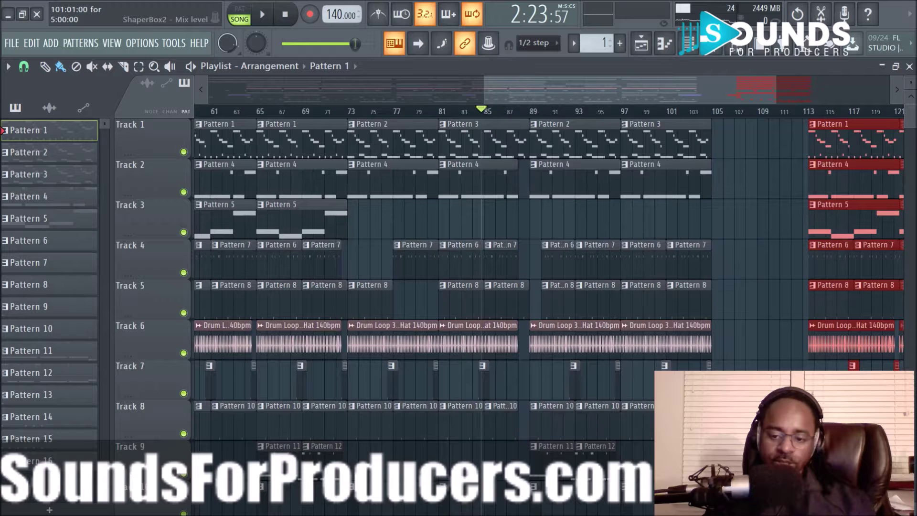
pyautogui.moveTo(841, 148); pyautogui.dragTo(743, 133)
# Play the song from bar 71, clear the clip selection, and look over all tracks up to the new ending at bar 121
pyautogui.press('space')
pyautogui.press('space')
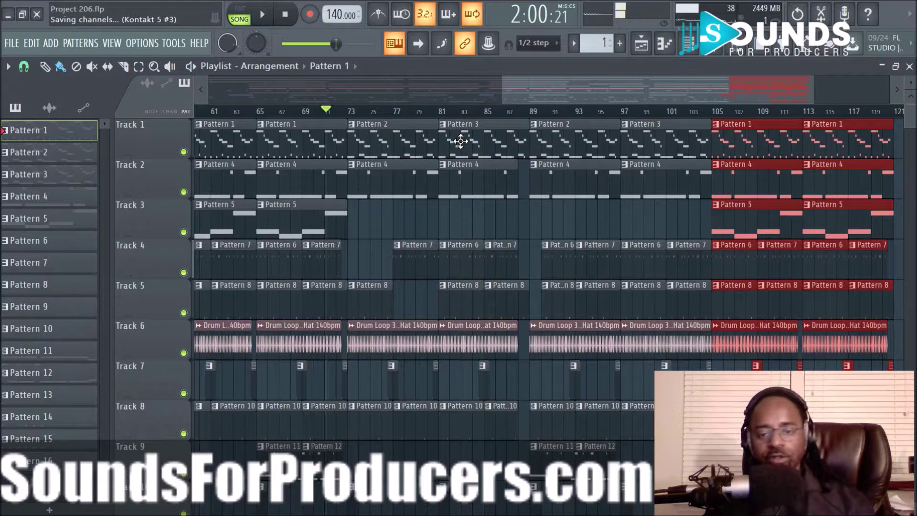
pyautogui.press('space')
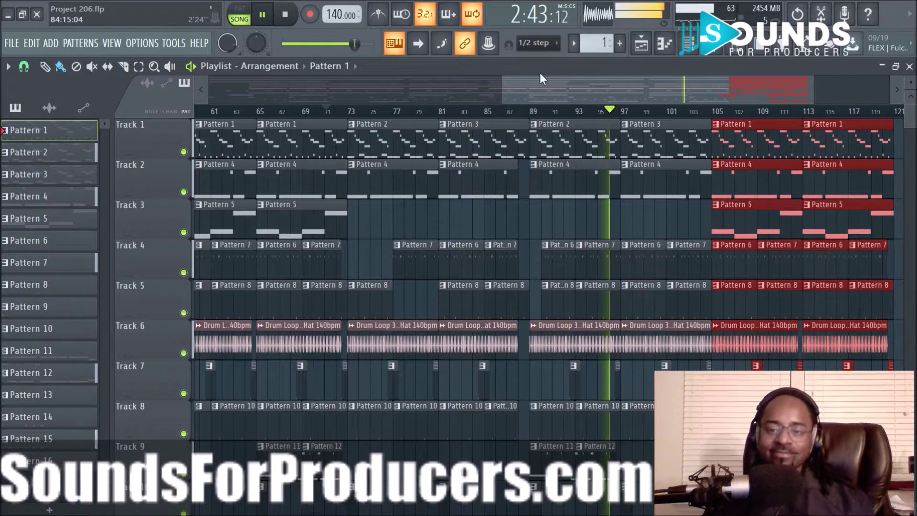
pyautogui.moveTo(625, 82); pyautogui.dragTo(706, 93)
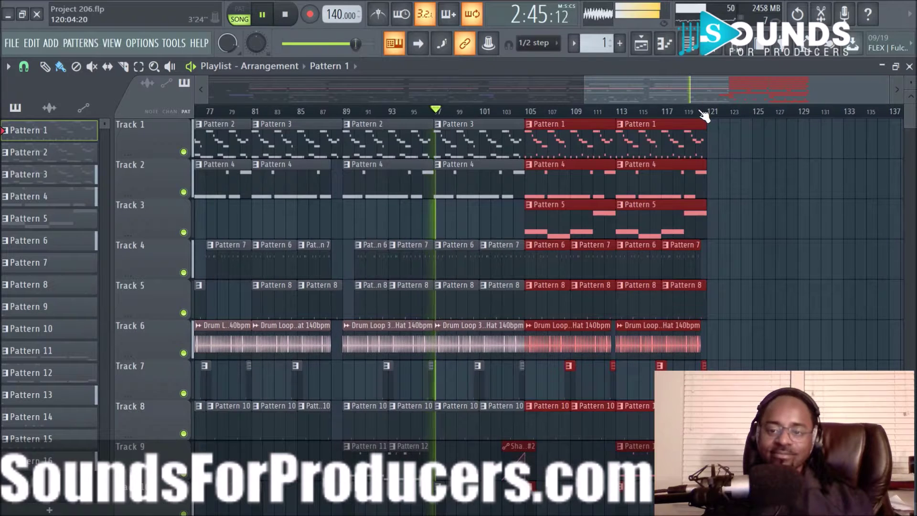
pyautogui.click(779, 180)
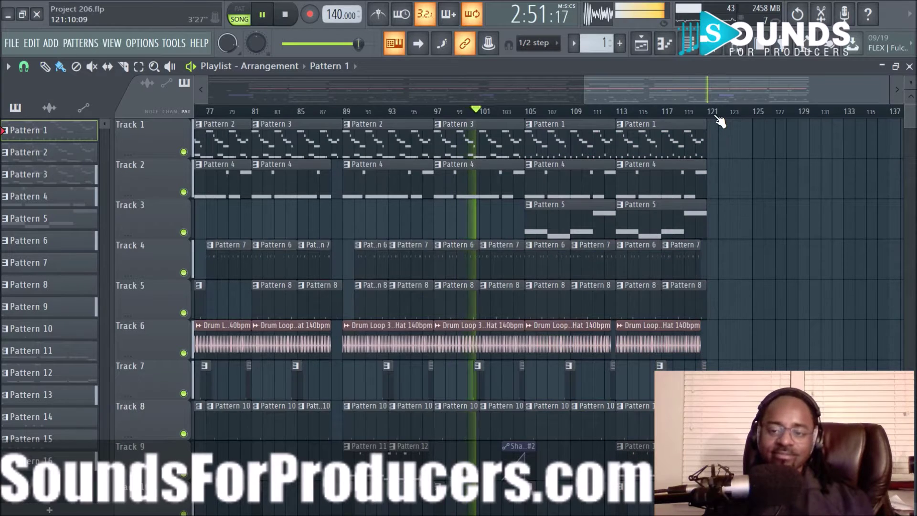
pyautogui.scroll(-2, 718, 118)
pyautogui.scroll(-4, 829, 180)
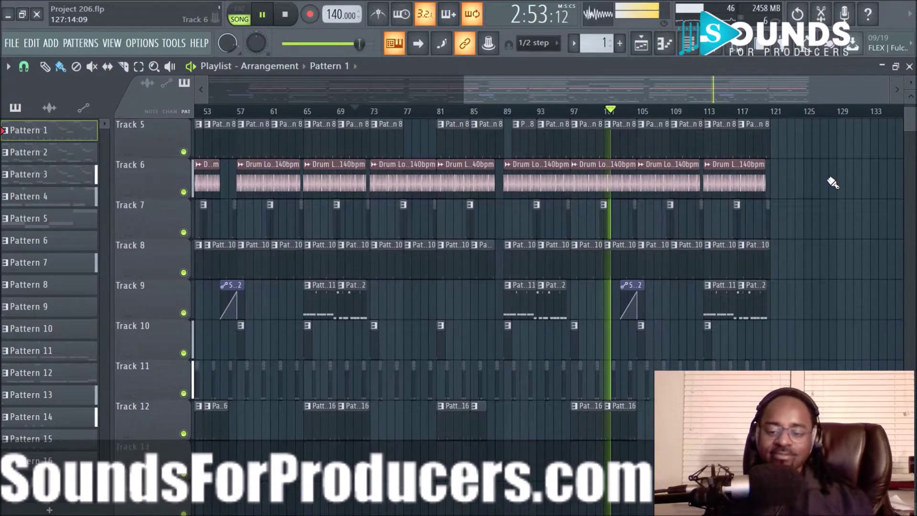
pyautogui.scroll(3, 846, 188)
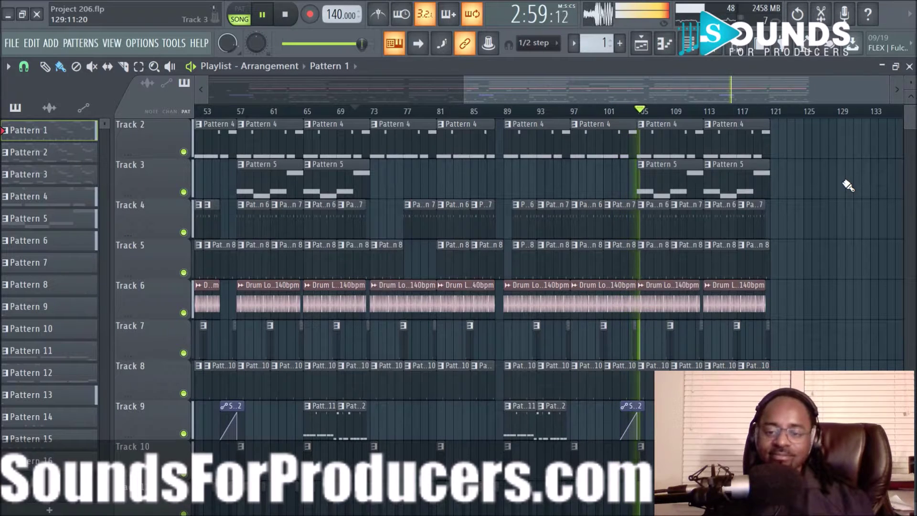
pyautogui.scroll(1, 849, 186)
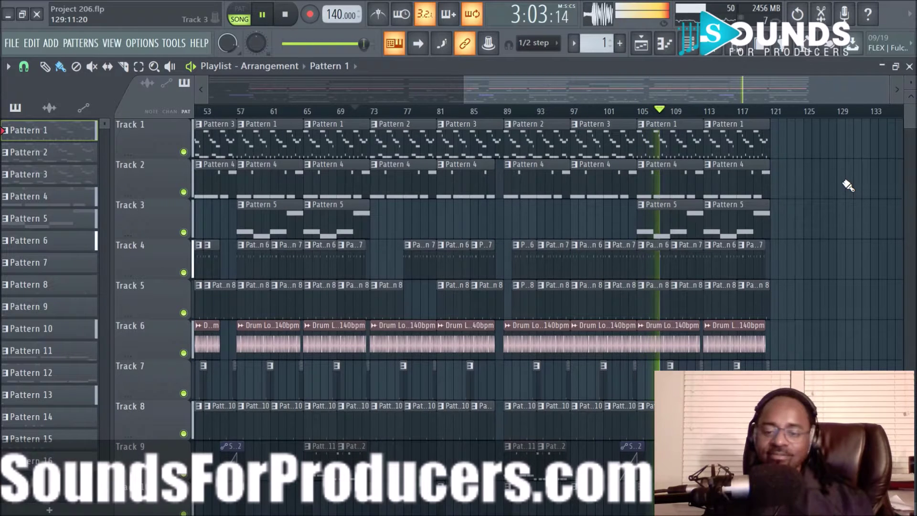
# Trim the Drum Loop 3 Hi Hat clip on Track 6 and the bar 101 Pattern 7 clip on Track 4 to bar 104, and replay from bar 102
pyautogui.press('space')
pyautogui.click(617, 111)
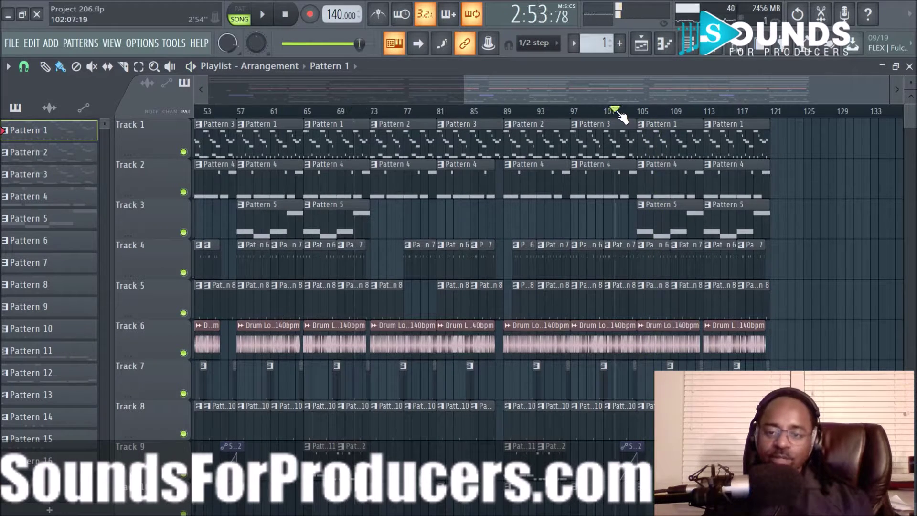
pyautogui.scroll(5, 616, 113)
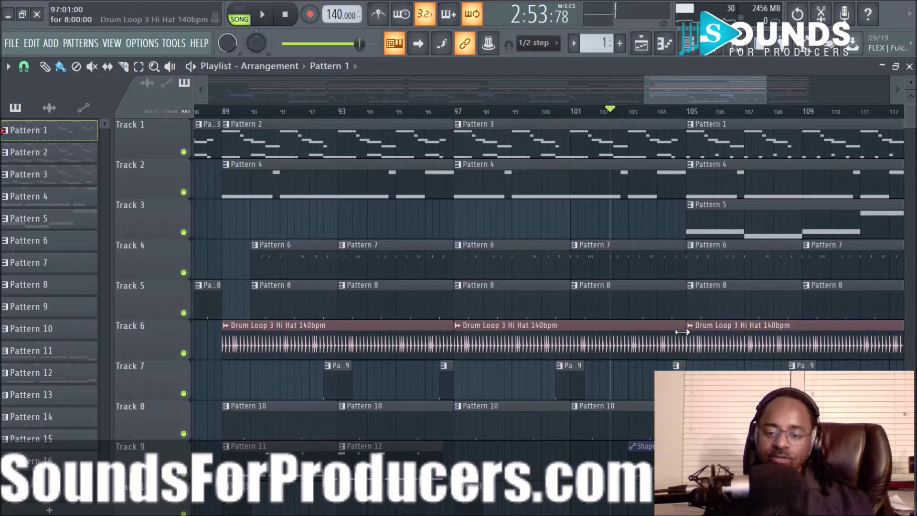
pyautogui.click(682, 332)
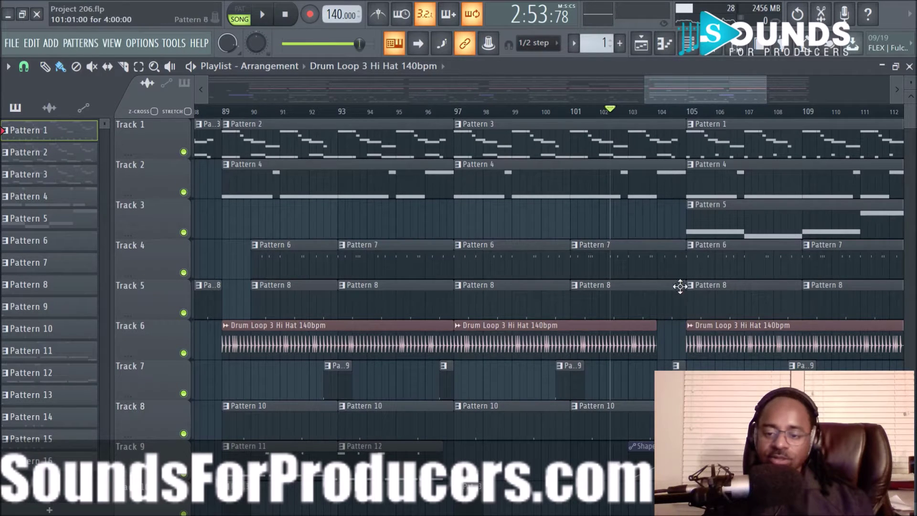
pyautogui.moveTo(686, 271); pyautogui.dragTo(649, 269)
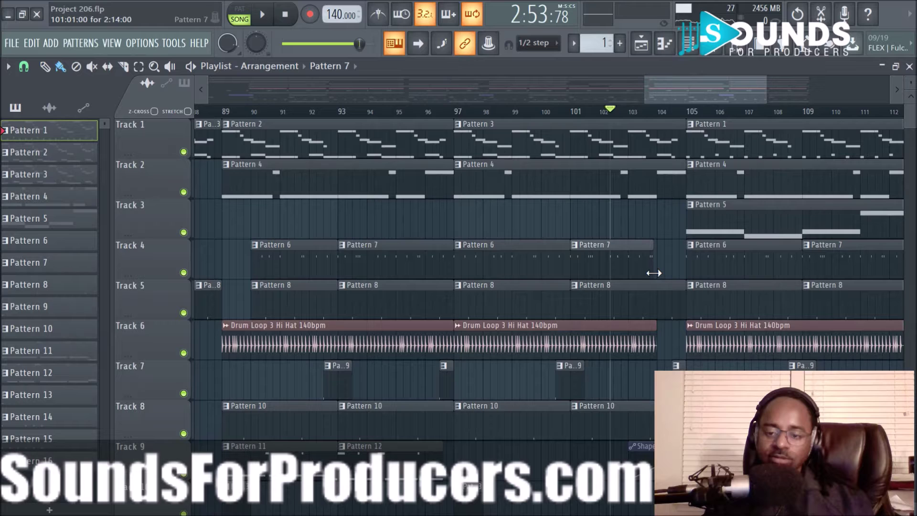
pyautogui.press('space')
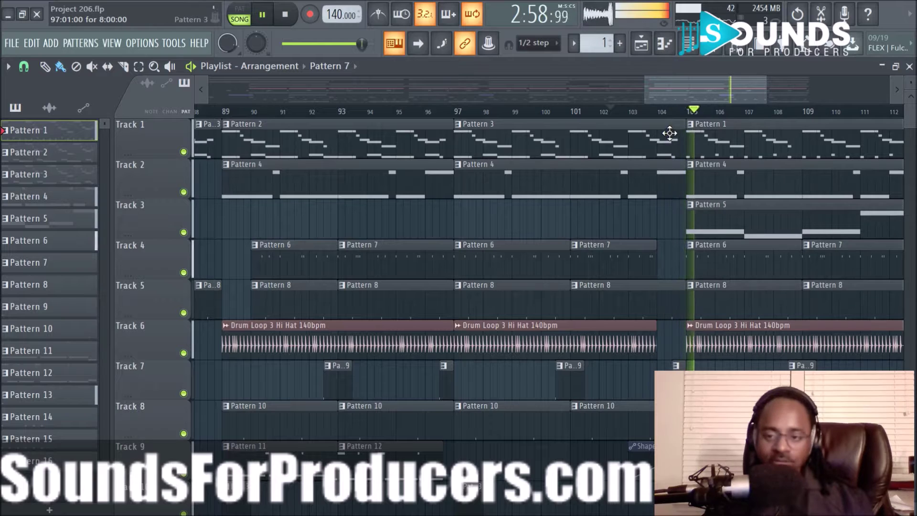
# Copy the Pattern 1, Pattern 4 and Pattern 5 clips at bar 113 on Tracks 1 to 3 to bar 121
pyautogui.scroll(-2, 686, 113)
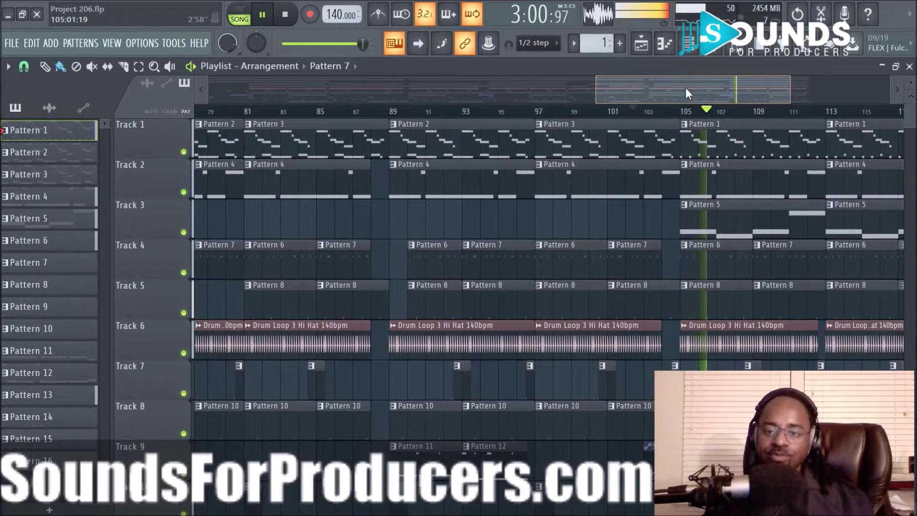
pyautogui.moveTo(687, 88); pyautogui.dragTo(757, 97)
pyautogui.scroll(-4, 771, 172)
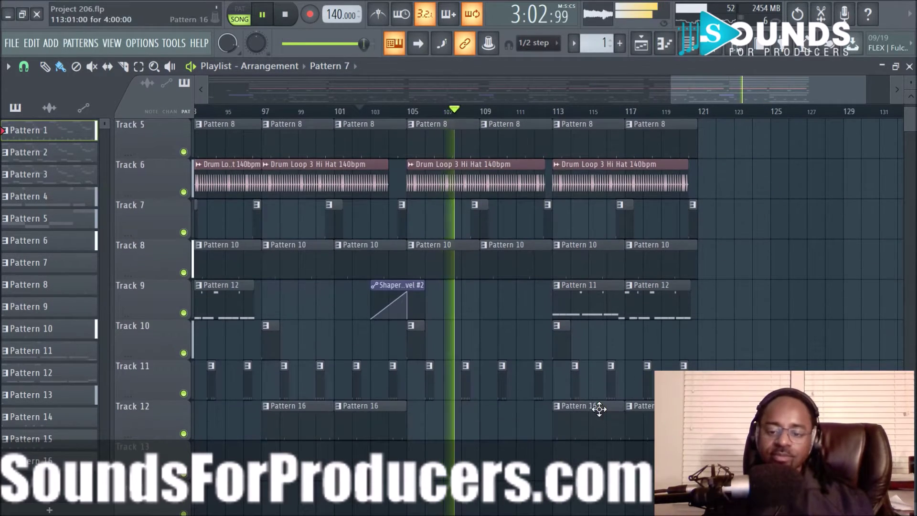
pyautogui.scroll(4, 570, 287)
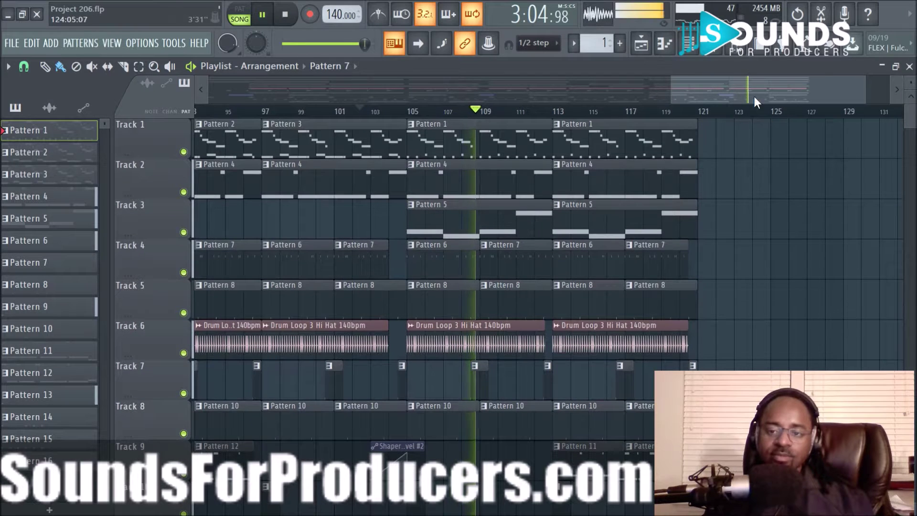
pyautogui.moveTo(568, 121); pyautogui.dragTo(685, 223)
pyautogui.keyDown('shift'); pyautogui.moveTo(584, 149); pyautogui.dragTo(729, 158); pyautogui.keyUp('shift')
pyautogui.press('F9')
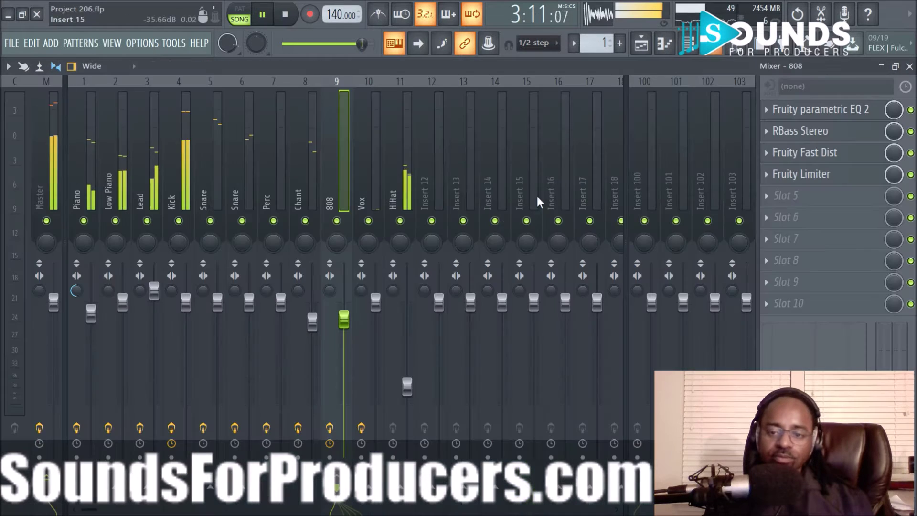
pyautogui.press('F9')
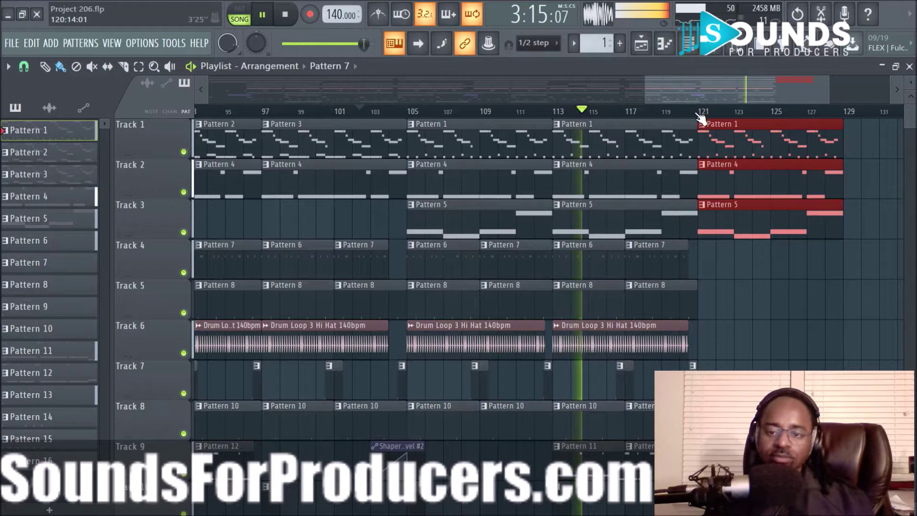
pyautogui.scroll(-1, 545, 287)
pyautogui.scroll(2, 706, 120)
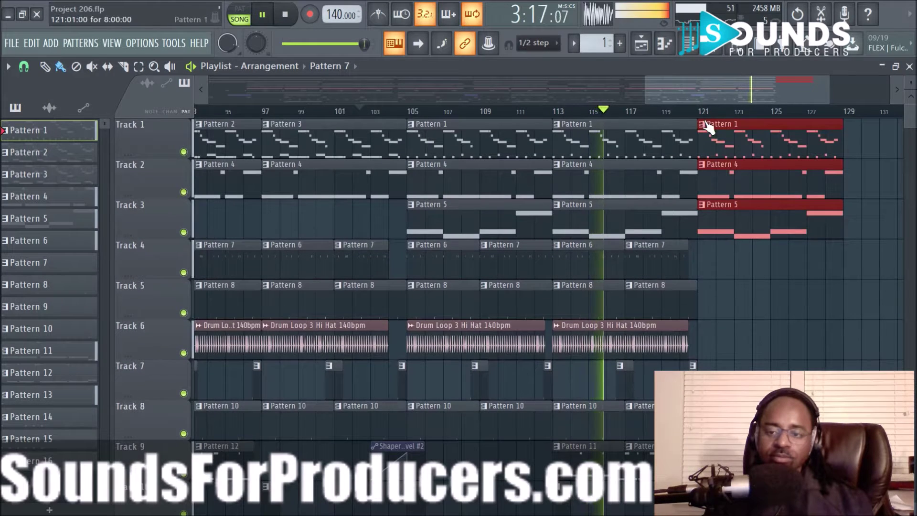
pyautogui.press('space')
pyautogui.moveTo(702, 114); pyautogui.dragTo(747, 116)
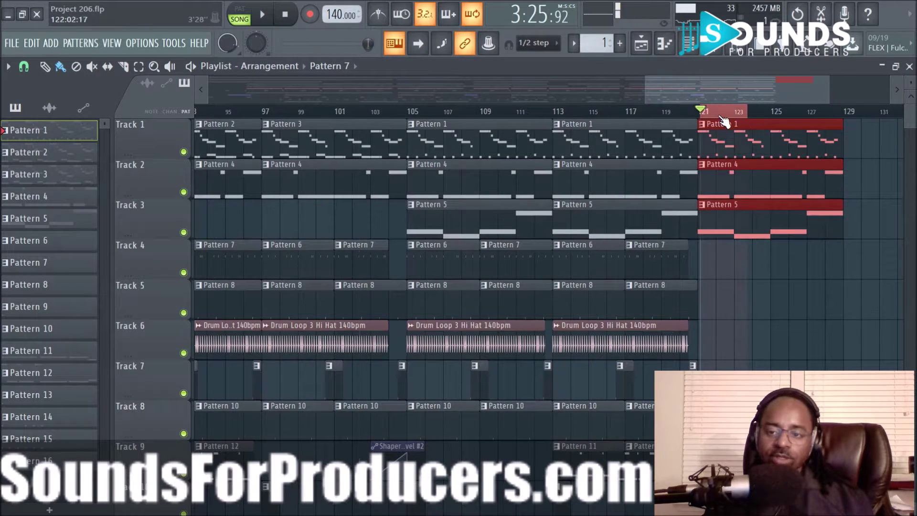
pyautogui.click(24, 67)
pyautogui.click(52, 255)
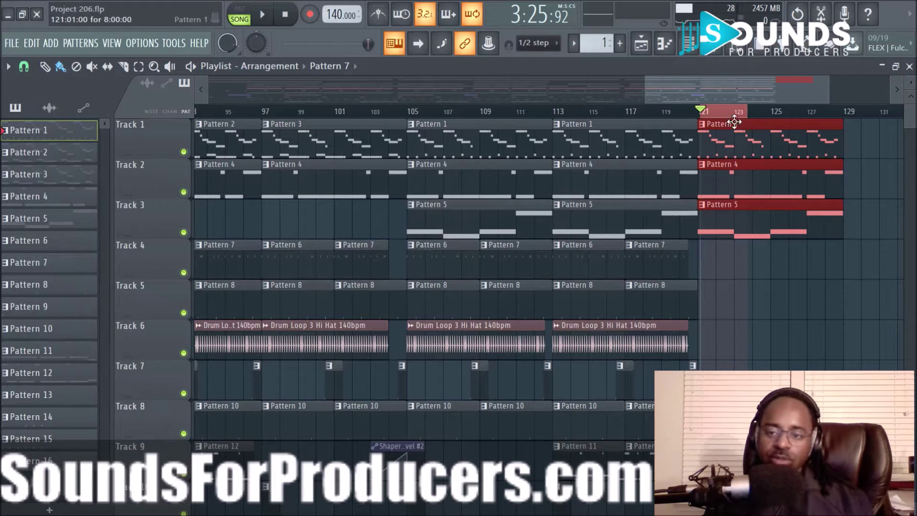
pyautogui.click(702, 116)
pyautogui.moveTo(702, 118); pyautogui.dragTo(844, 115)
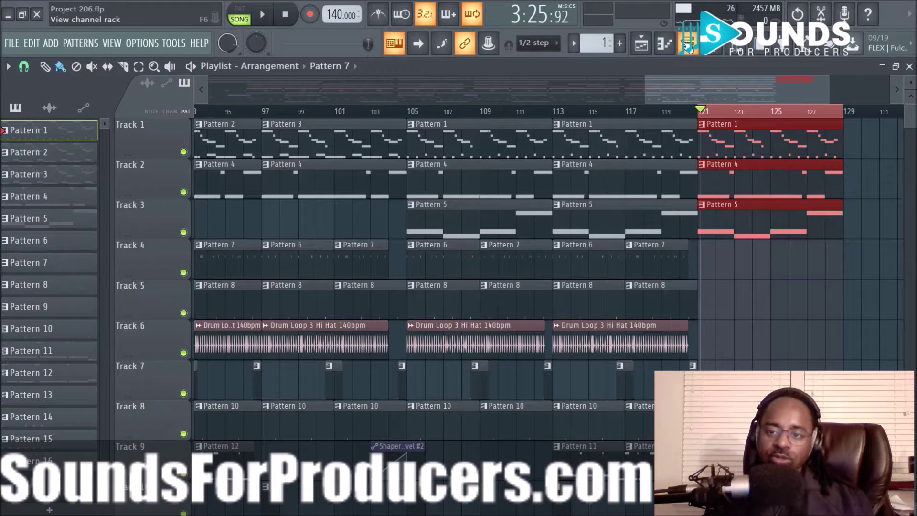
pyautogui.click(708, 53)
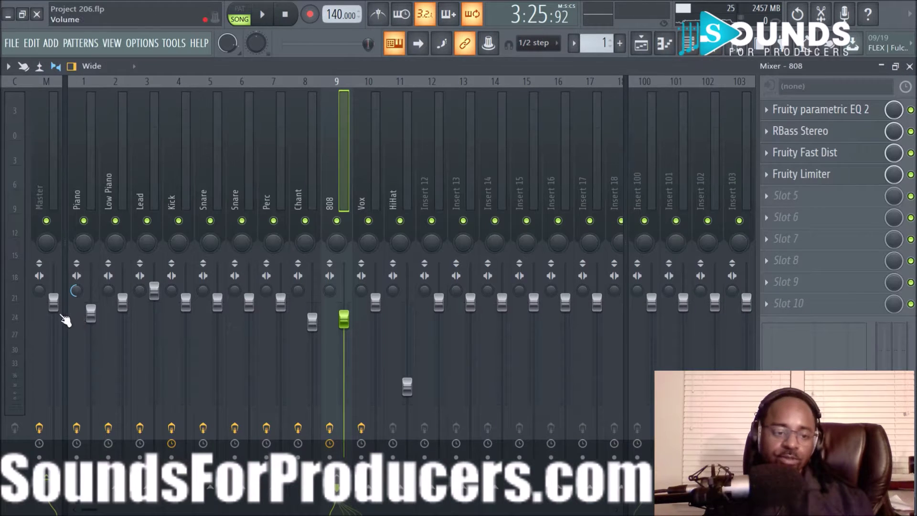
pyautogui.rightClick(55, 303)
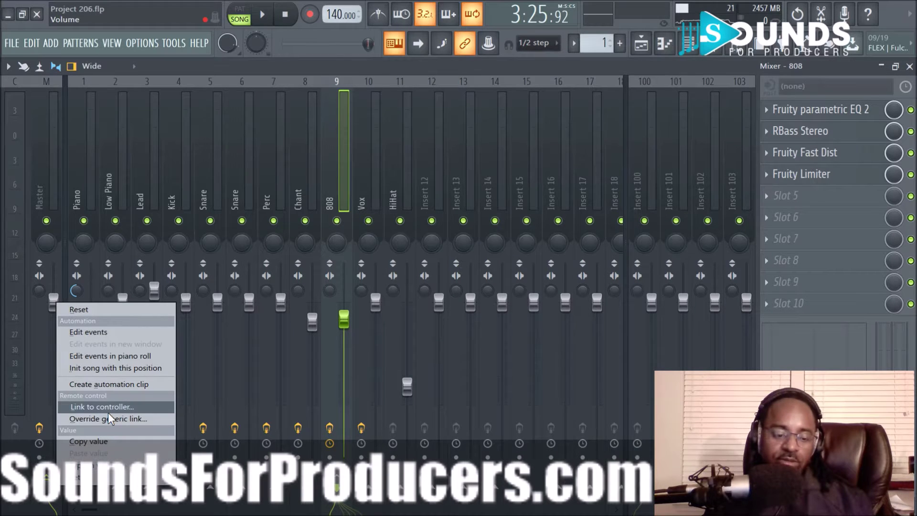
pyautogui.click(639, 48)
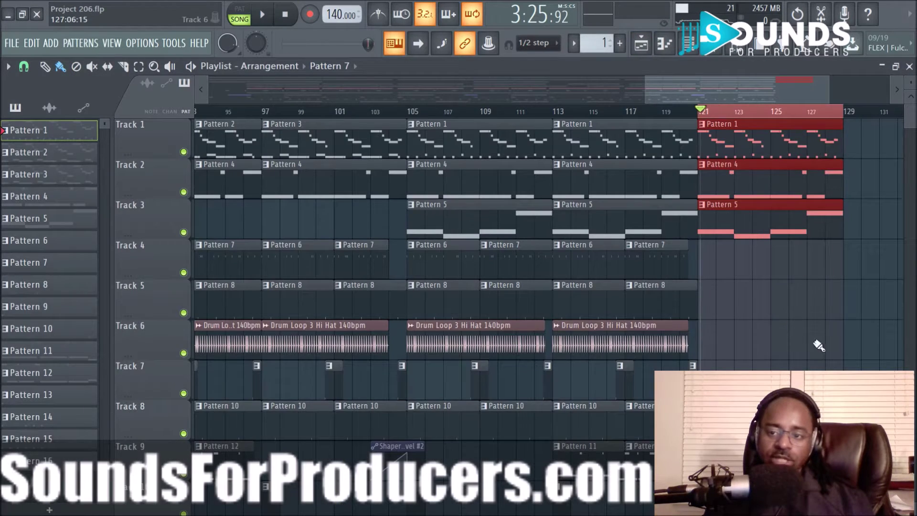
# Clear the timeline and clip selection, add a time marker named End, and place it at bar 133
pyautogui.click(812, 119)
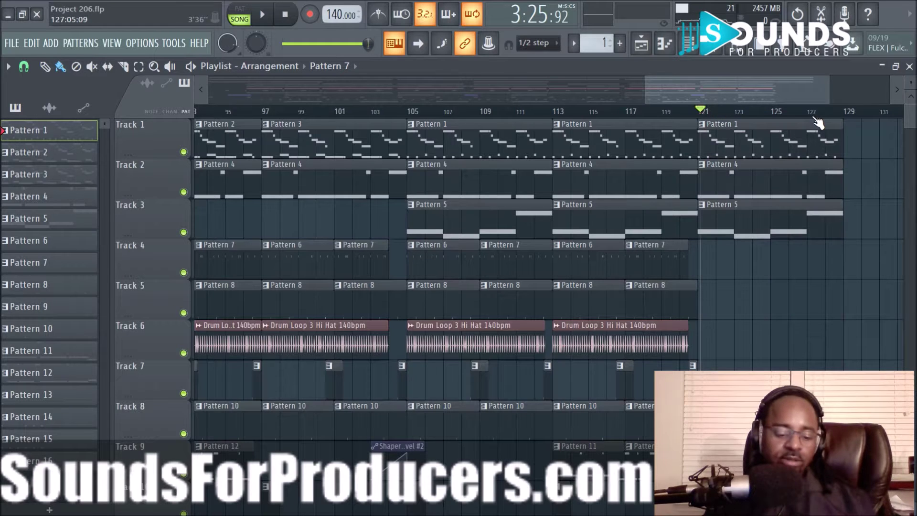
pyautogui.hotkey('alt', 't')
pyautogui.write('End')
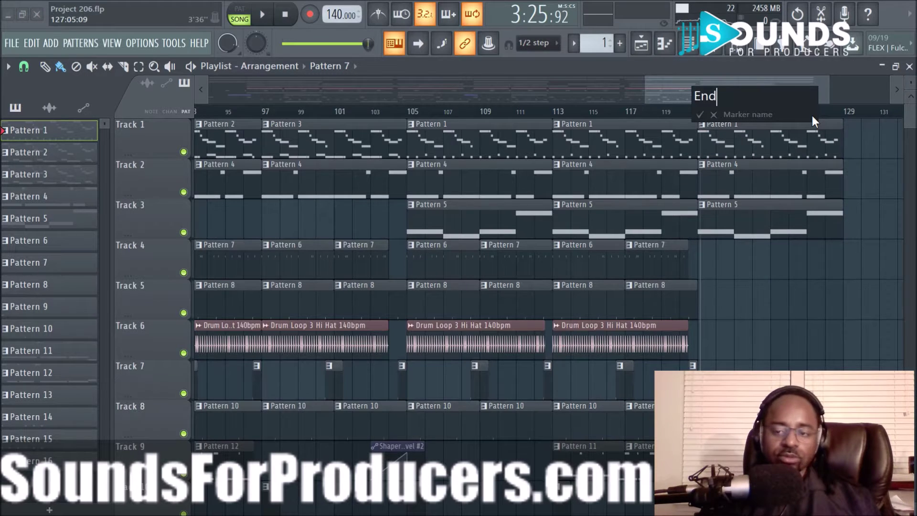
pyautogui.press('Return')
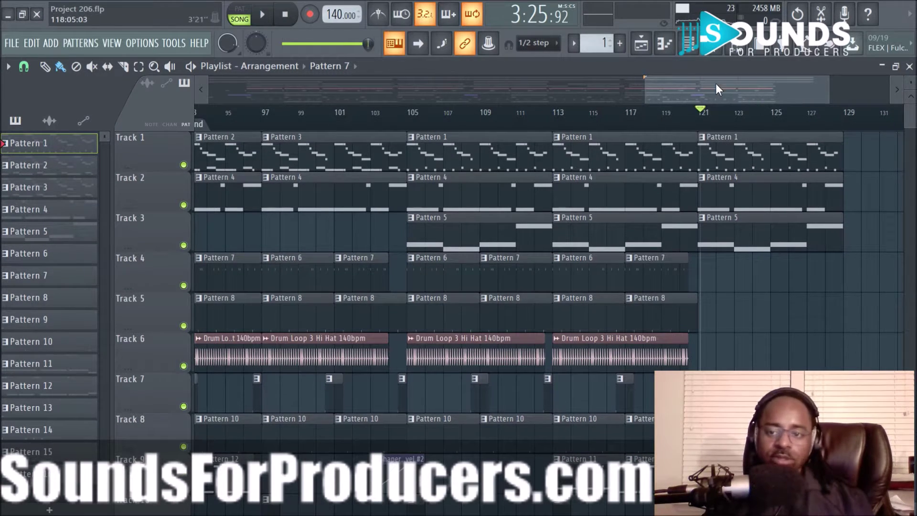
pyautogui.moveTo(716, 84); pyautogui.dragTo(671, 82)
pyautogui.moveTo(361, 126)
pyautogui.mouseDown()
pyautogui.moveTo(884, 144)
pyautogui.moveTo(842, 150)
pyautogui.moveTo(859, 152)
pyautogui.mouseUp()
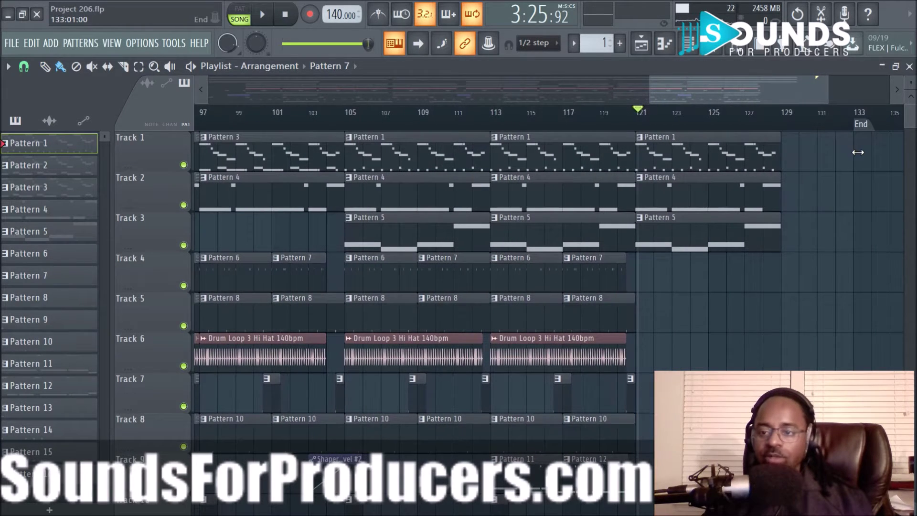
# Set the playhead just before bar 121, look over the tracks there, and briefly play the transition into the outro
pyautogui.moveTo(638, 124); pyautogui.dragTo(636, 124)
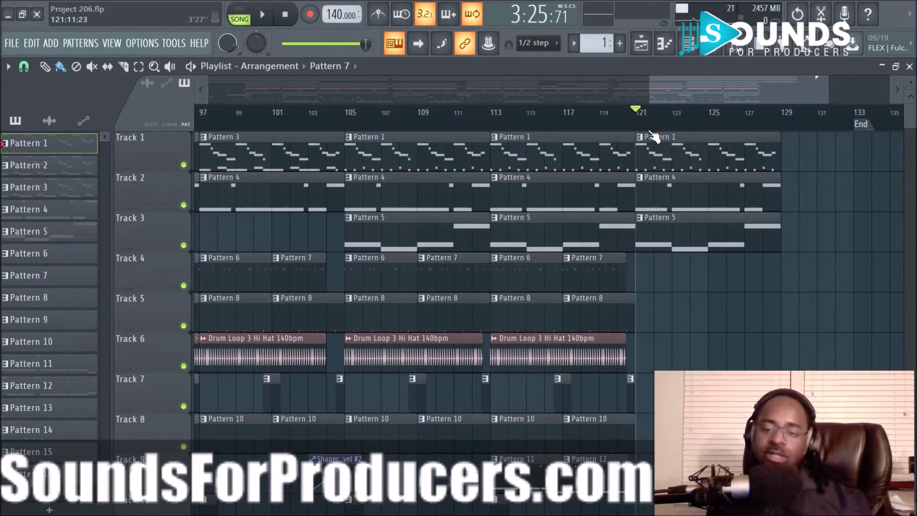
pyautogui.scroll(-3, 648, 124)
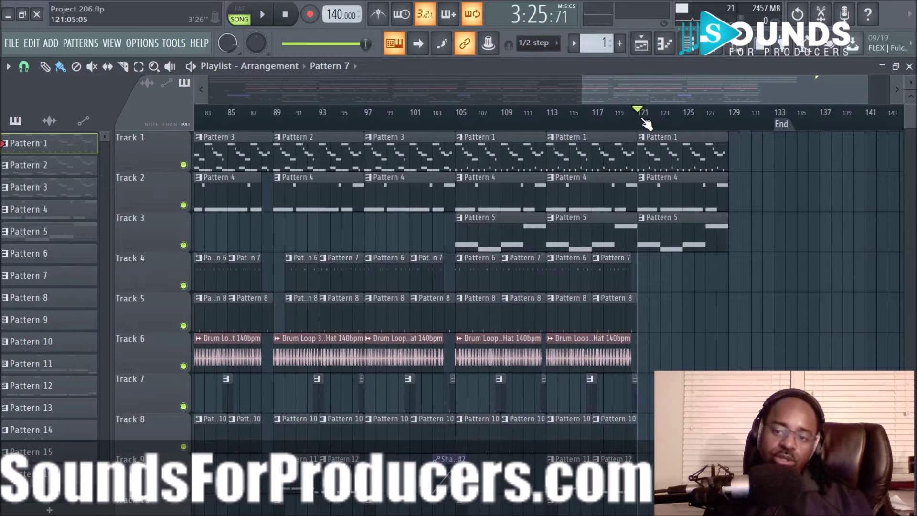
pyautogui.scroll(-4, 792, 211)
pyautogui.scroll(4, 791, 206)
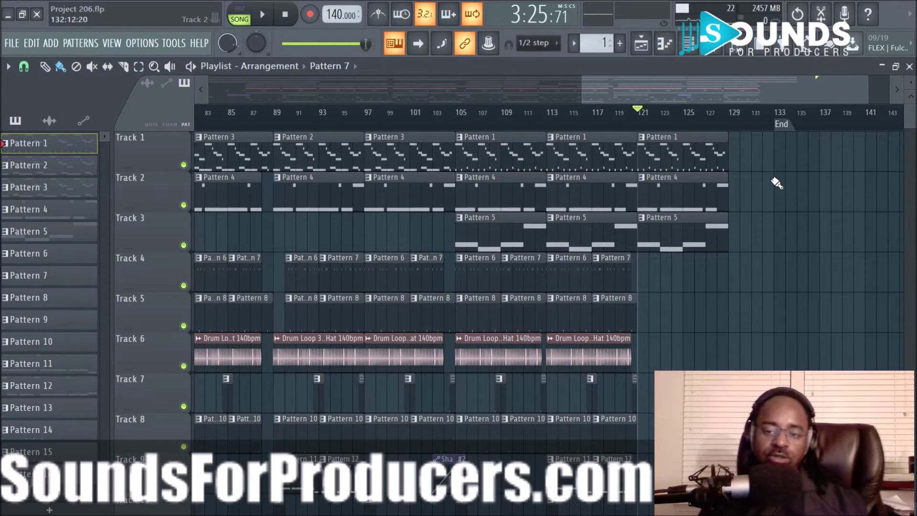
pyautogui.press('space')
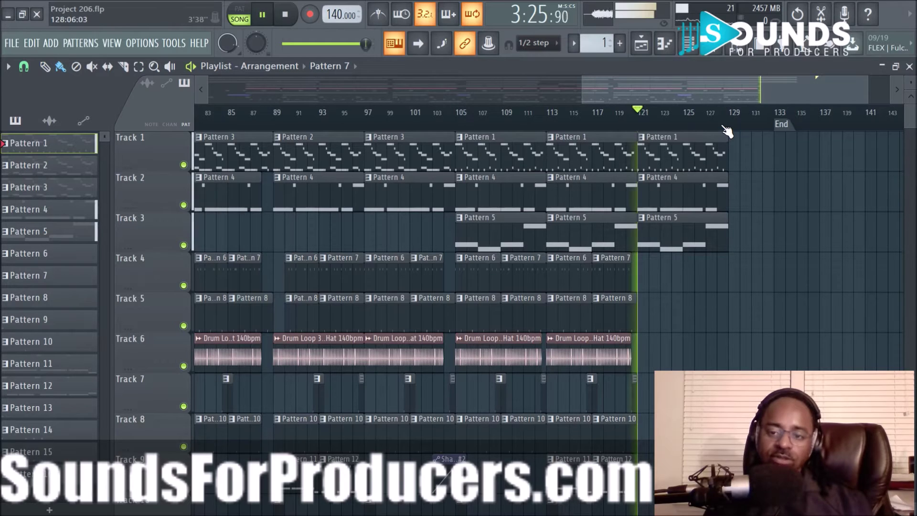
pyautogui.press('space')
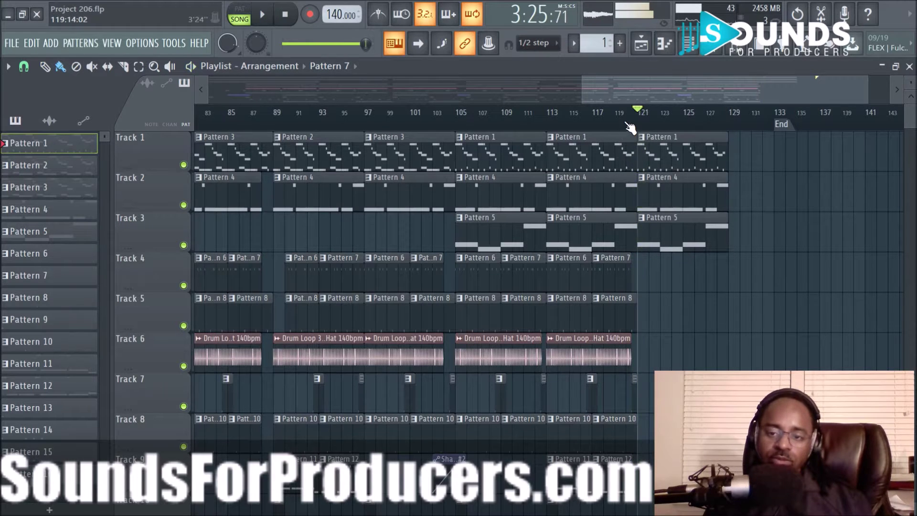
# Place a Pattern 13 clip at bar 121 on Track 10 and, after playing the outro, move the End marker to bar 130
pyautogui.scroll(-2, 625, 324)
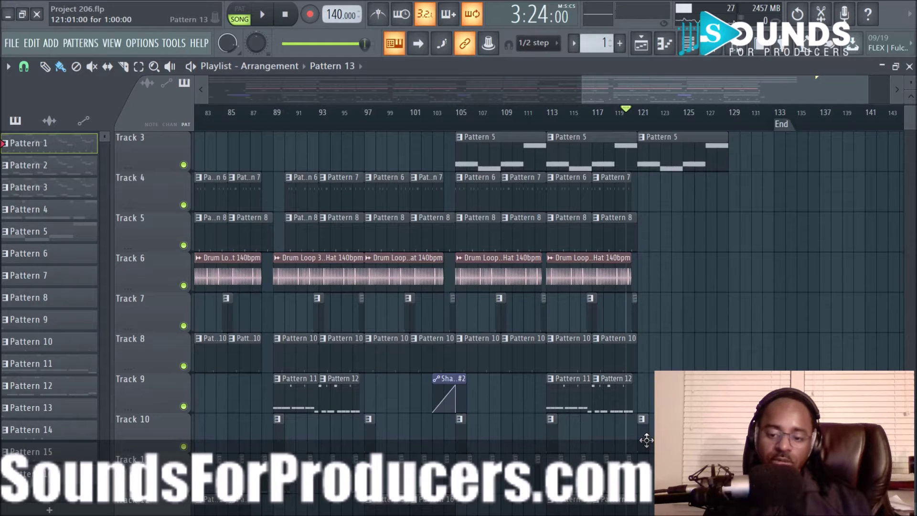
pyautogui.press('space')
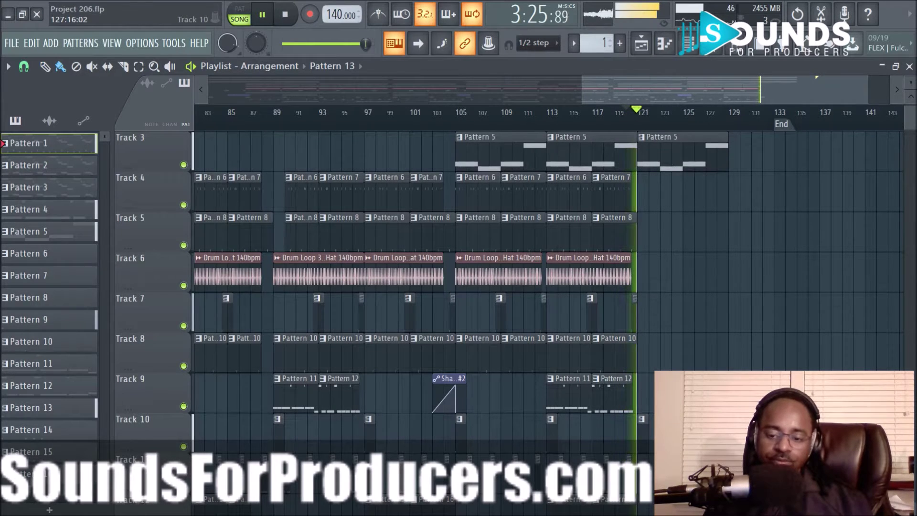
pyautogui.scroll(2, 545, 296)
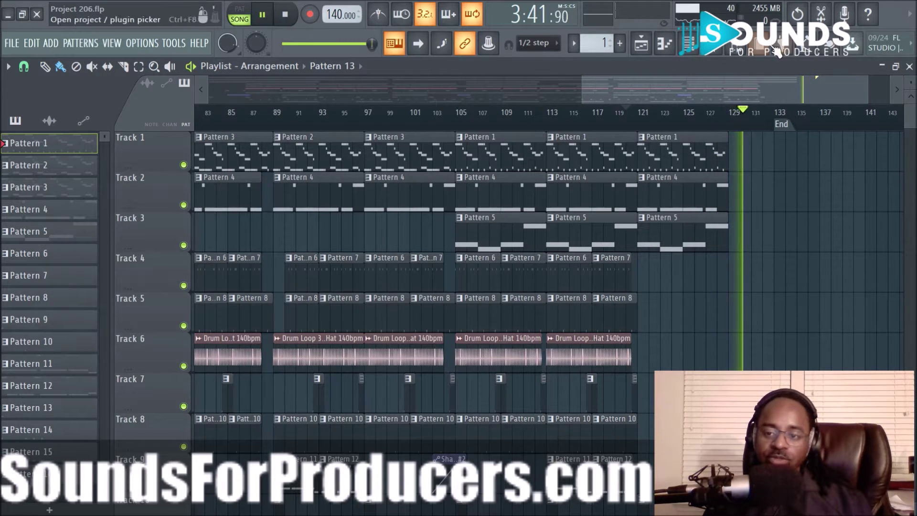
pyautogui.press('space')
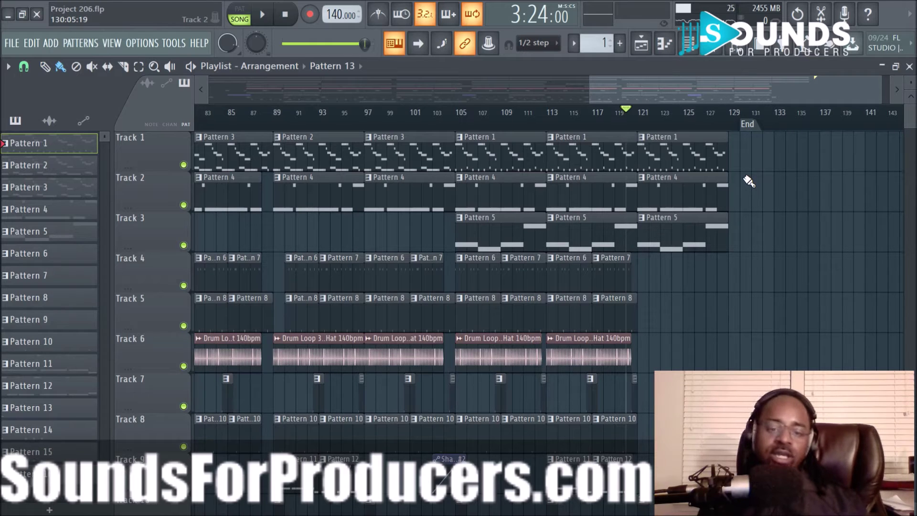
# Examine the Pattern 1 notes in the Kontakt 5 piano roll and return to the playlist
pyautogui.doubleClick(593, 156)
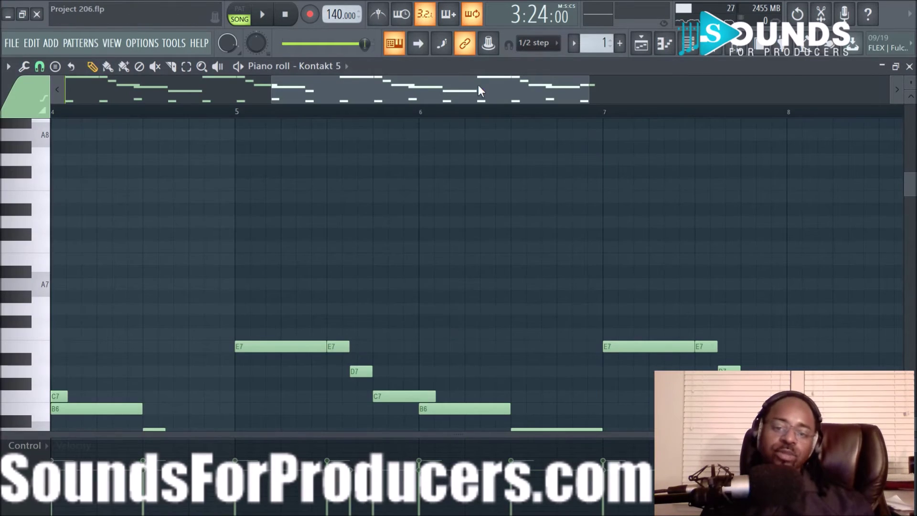
pyautogui.scroll(-5, 385, 287)
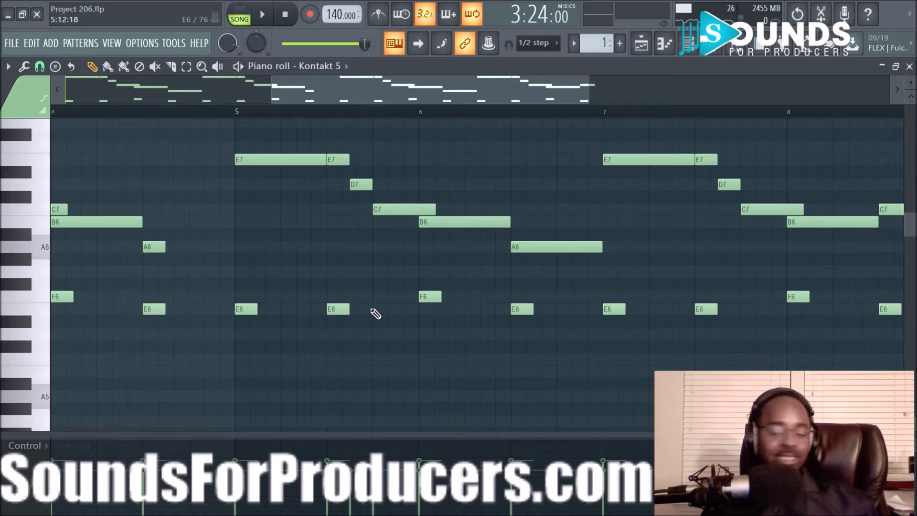
pyautogui.click(663, 44)
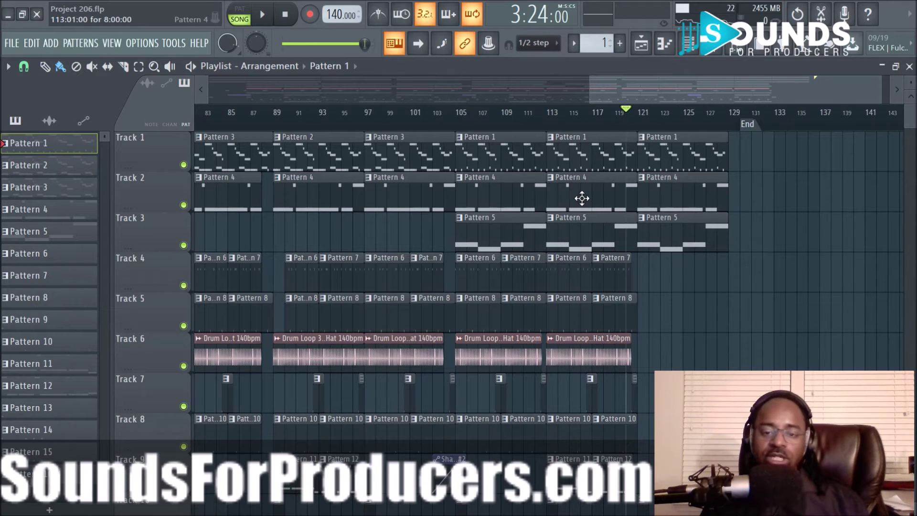
# Review all tracks around the outro and the full arrangement from bar 1 to the End marker
pyautogui.scroll(-4, 544, 329)
pyautogui.scroll(4, 541, 338)
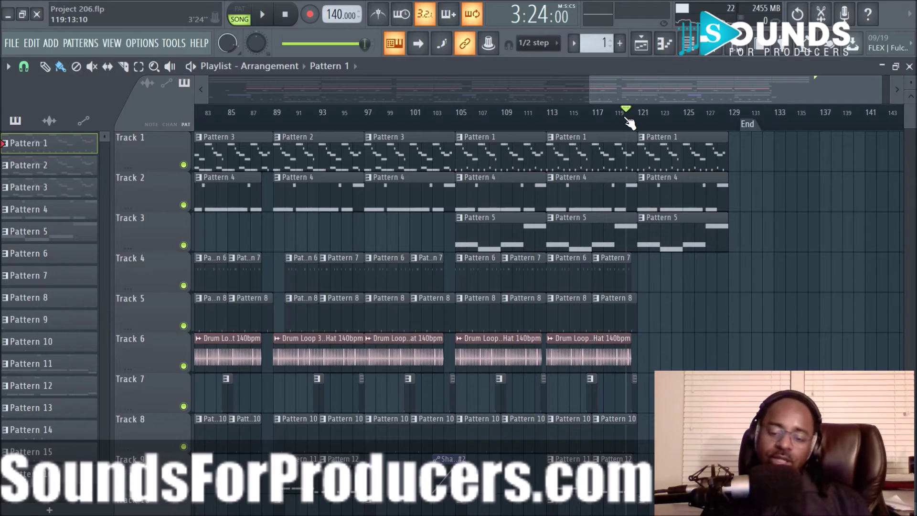
pyautogui.scroll(-4, 282, 387)
pyautogui.scroll(4, 392, 361)
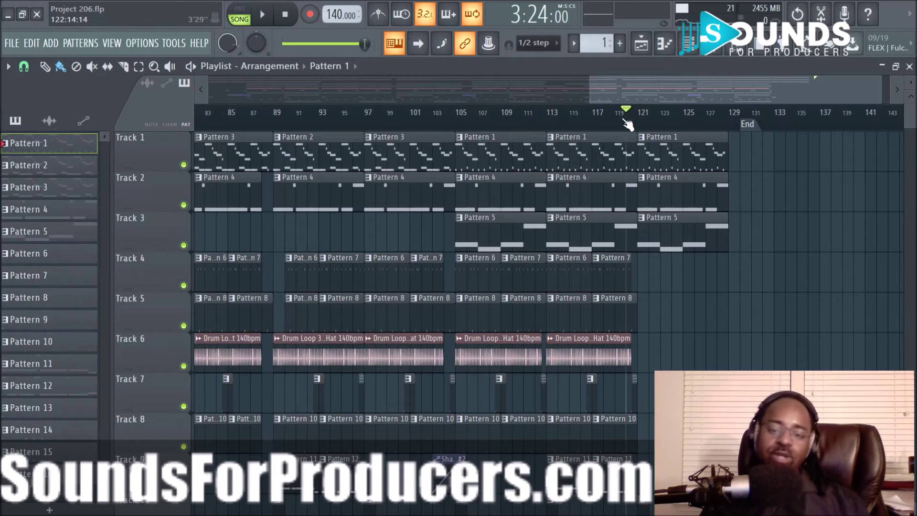
pyautogui.scroll(-2, 530, 268)
pyautogui.scroll(2, 554, 248)
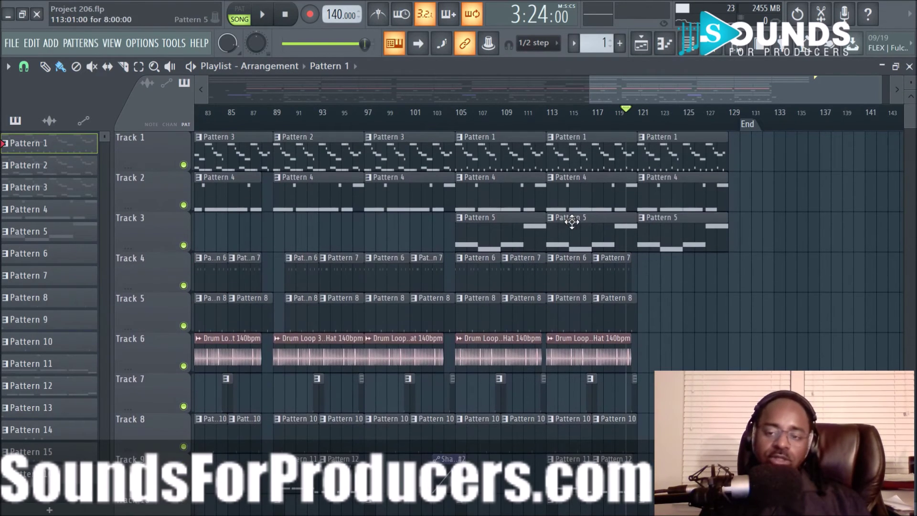
pyautogui.scroll(-4, 631, 123)
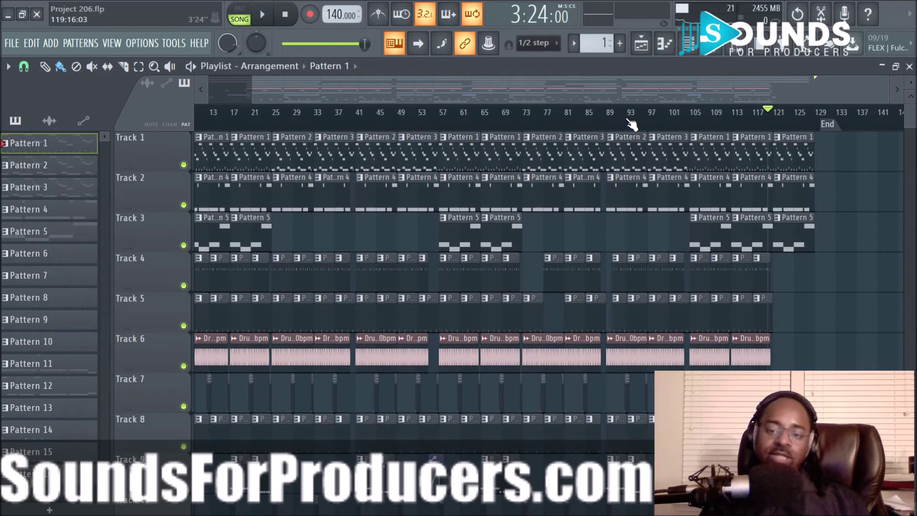
pyautogui.scroll(-2, 631, 123)
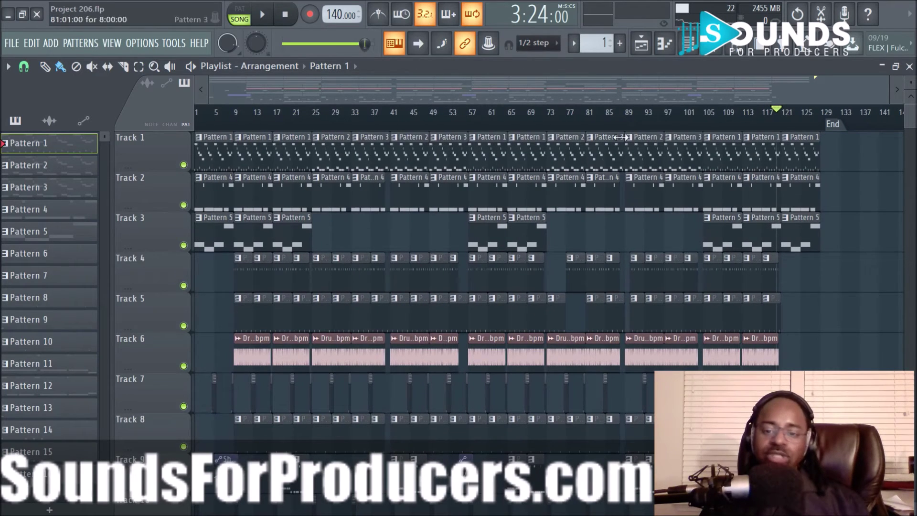